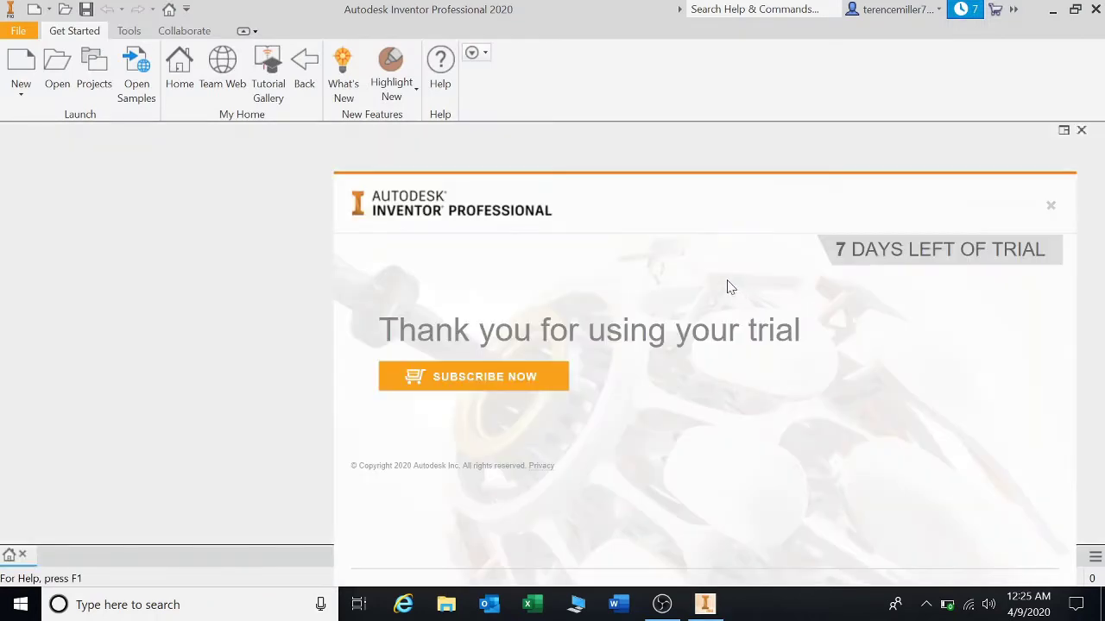
Dismiss the trial notice and create a new part from the metric Standard (mm).ipt template.
click(1051, 206)
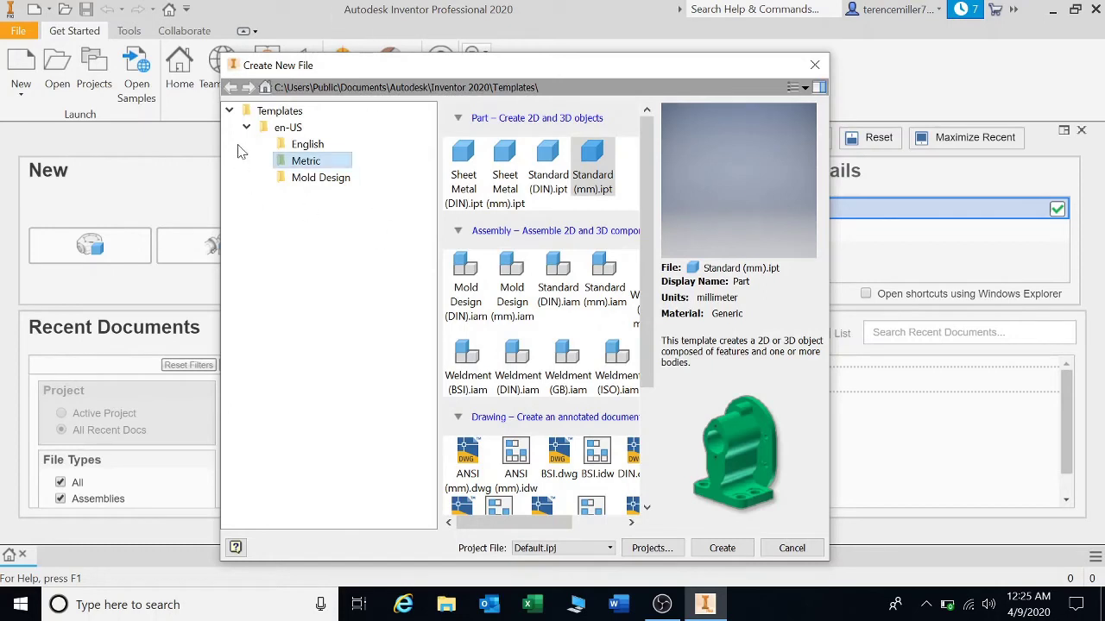
click(232, 113)
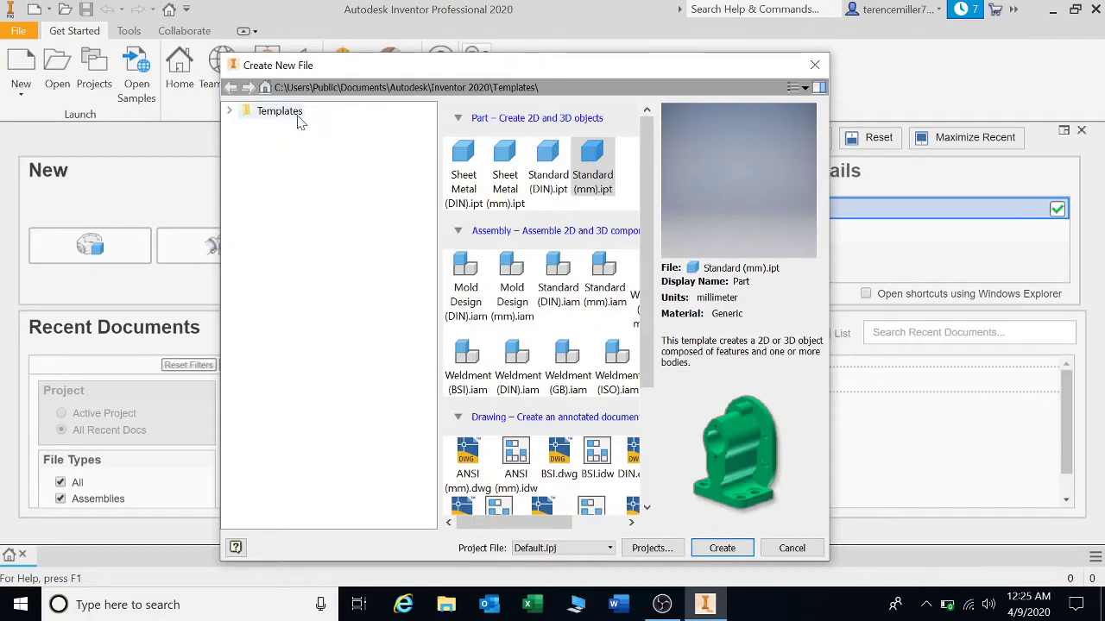
click(230, 112)
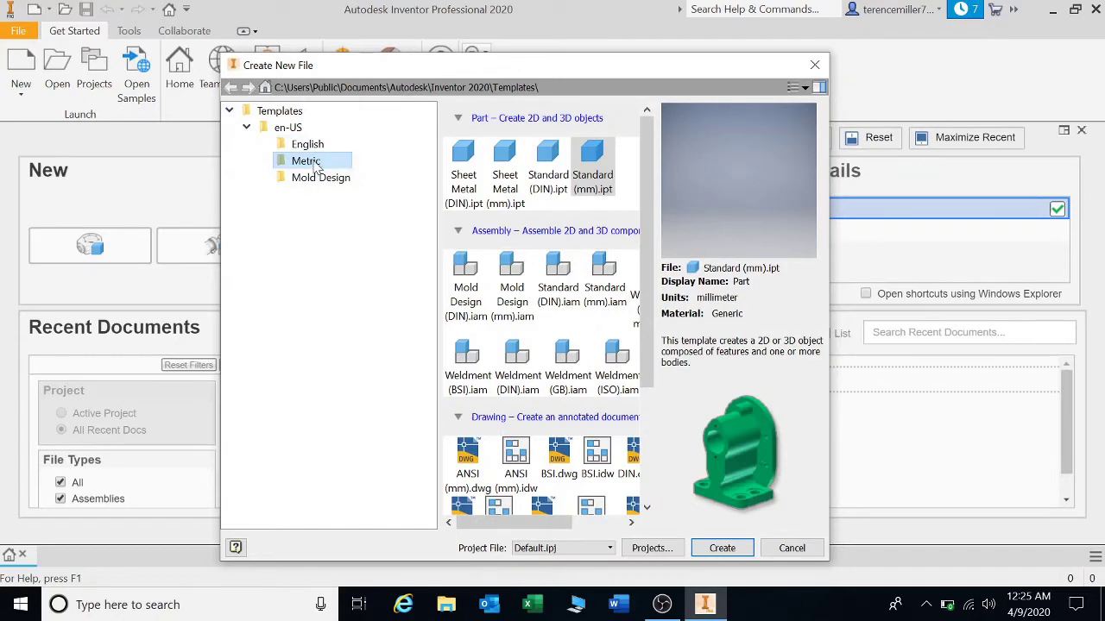
click(316, 168)
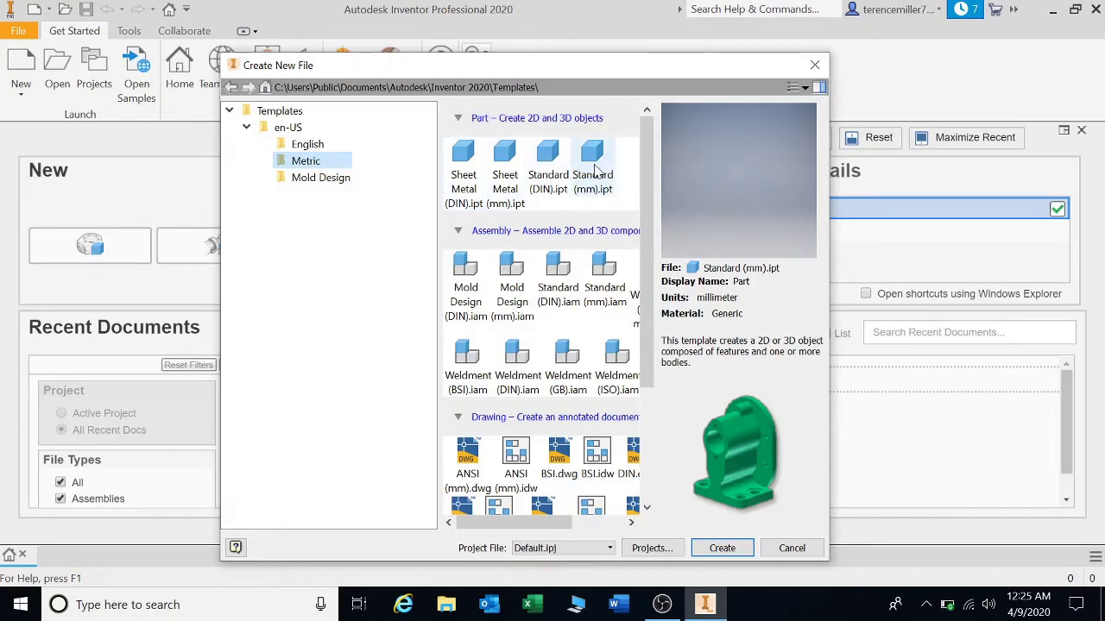
double_click(594, 171)
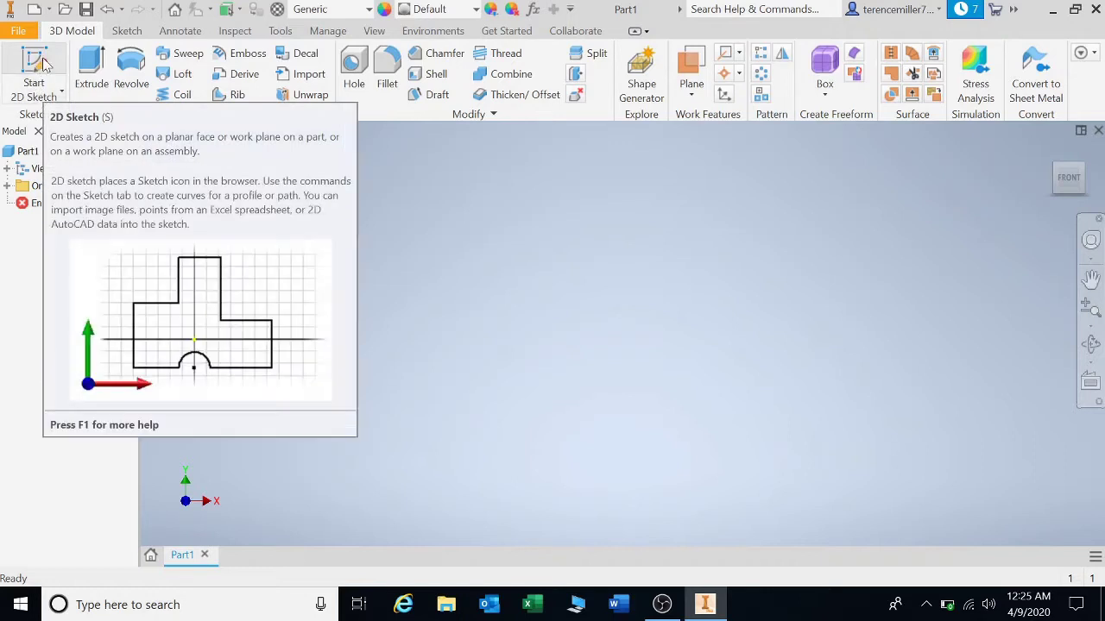
Start a 2D sketch on the front XY origin plane.
click(46, 65)
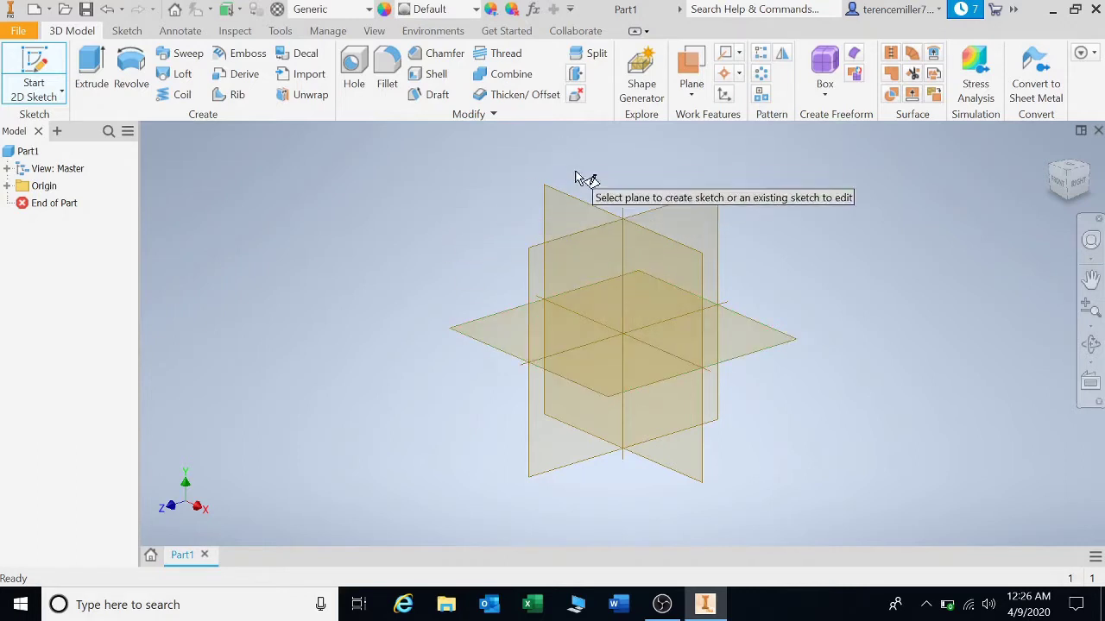
click(562, 211)
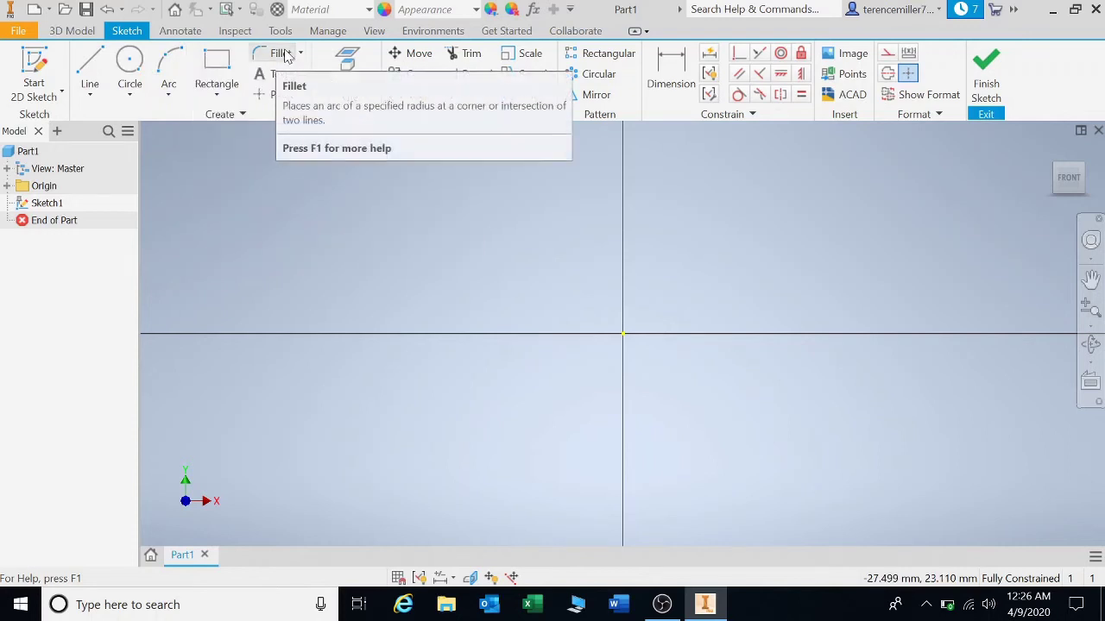
Examine the available variants of the line, circle, arc, rectangle and fillet sketch tools.
click(89, 95)
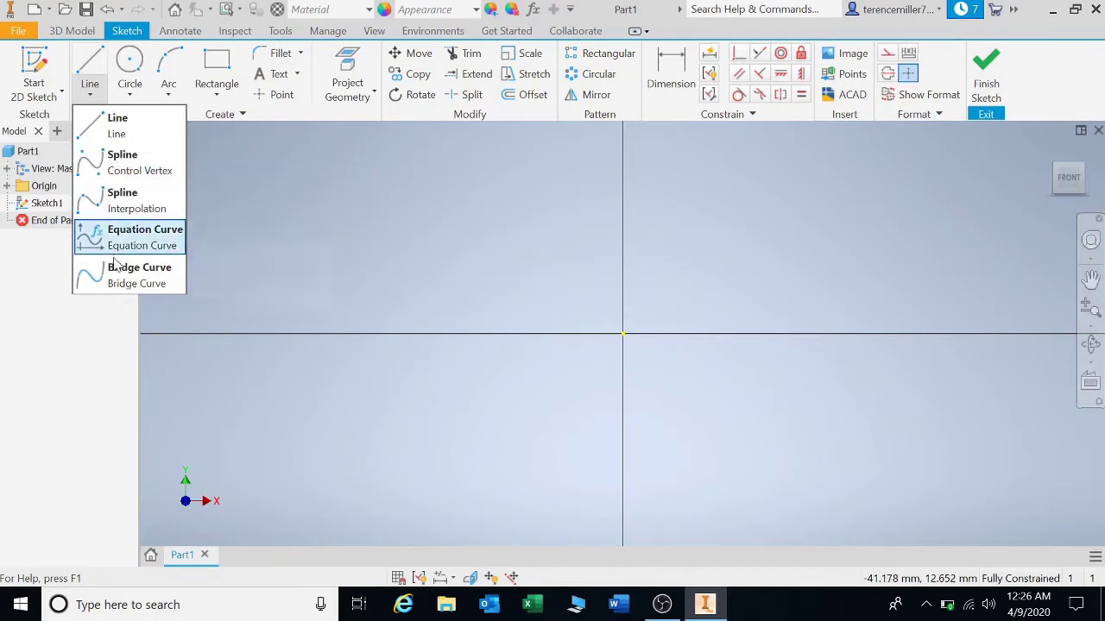
click(110, 127)
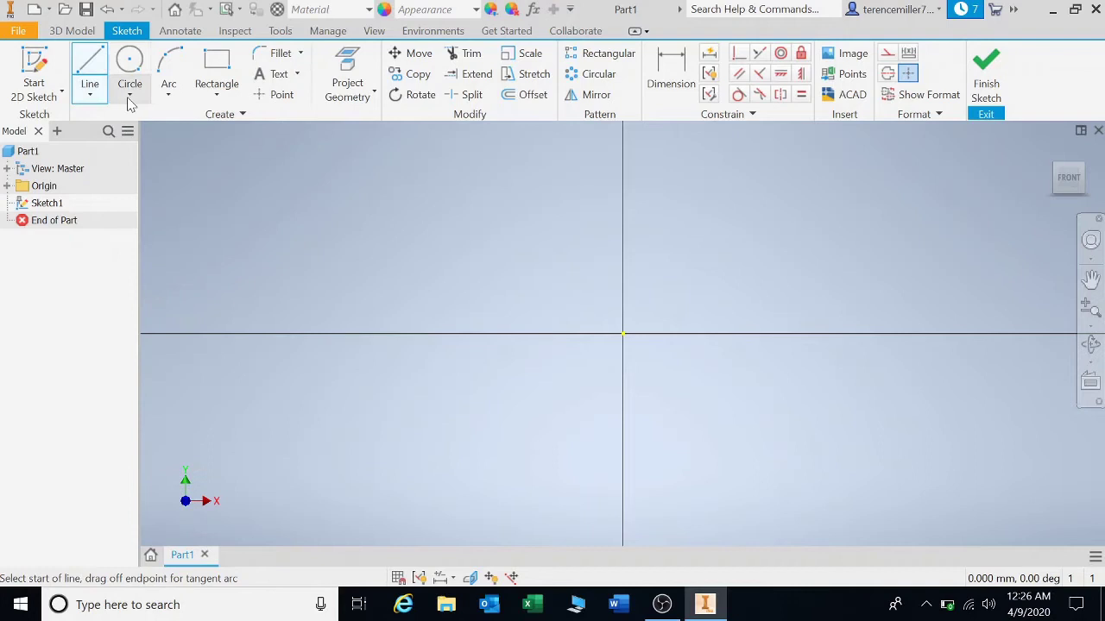
click(131, 97)
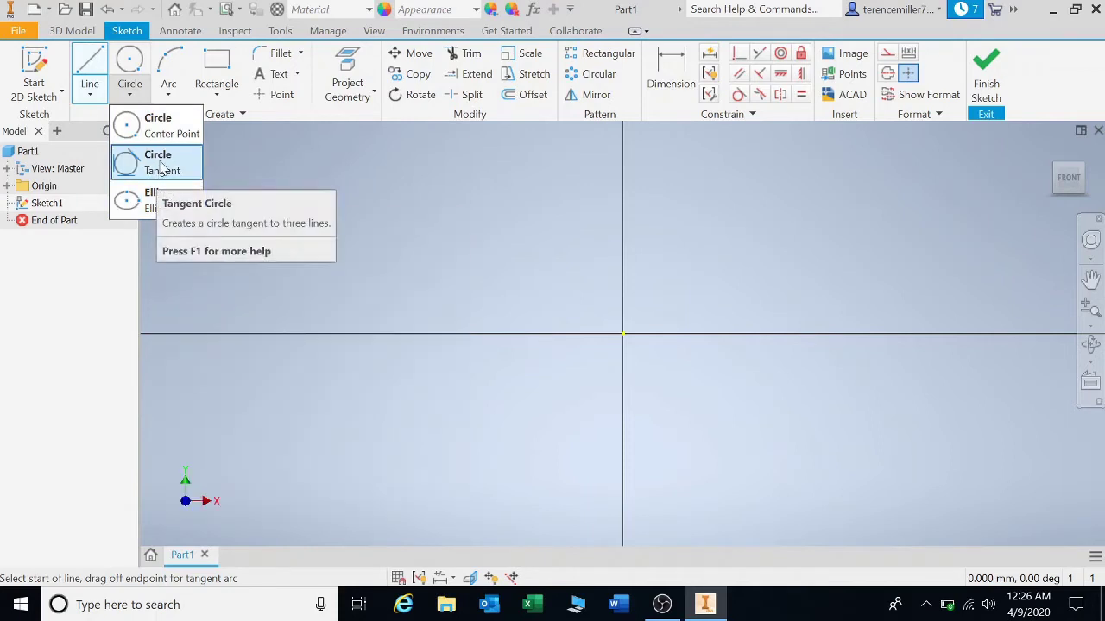
click(169, 97)
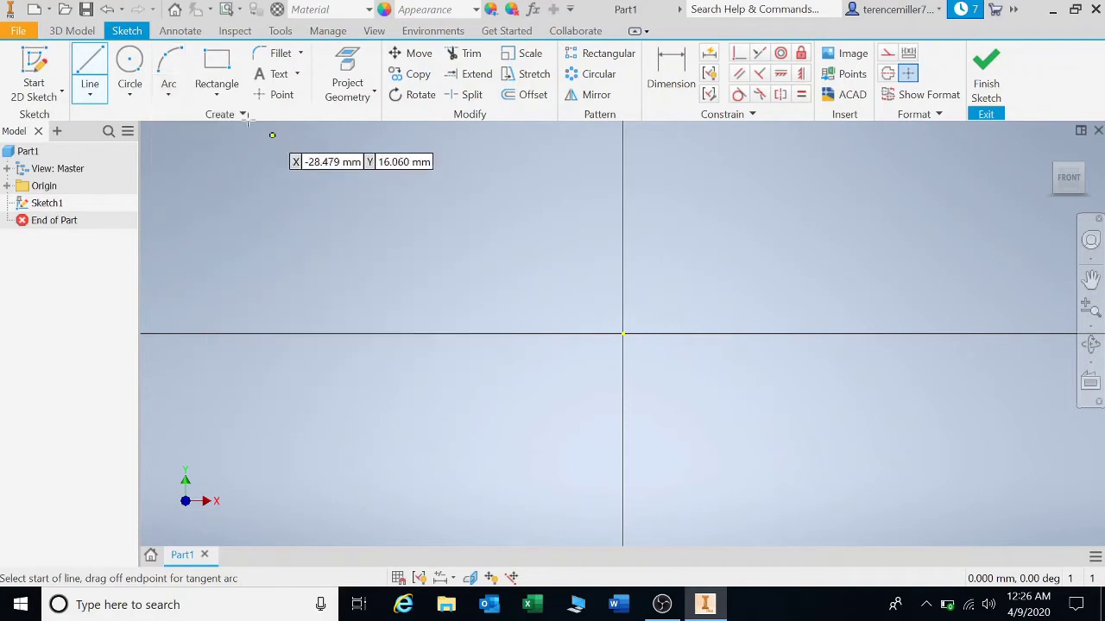
click(220, 94)
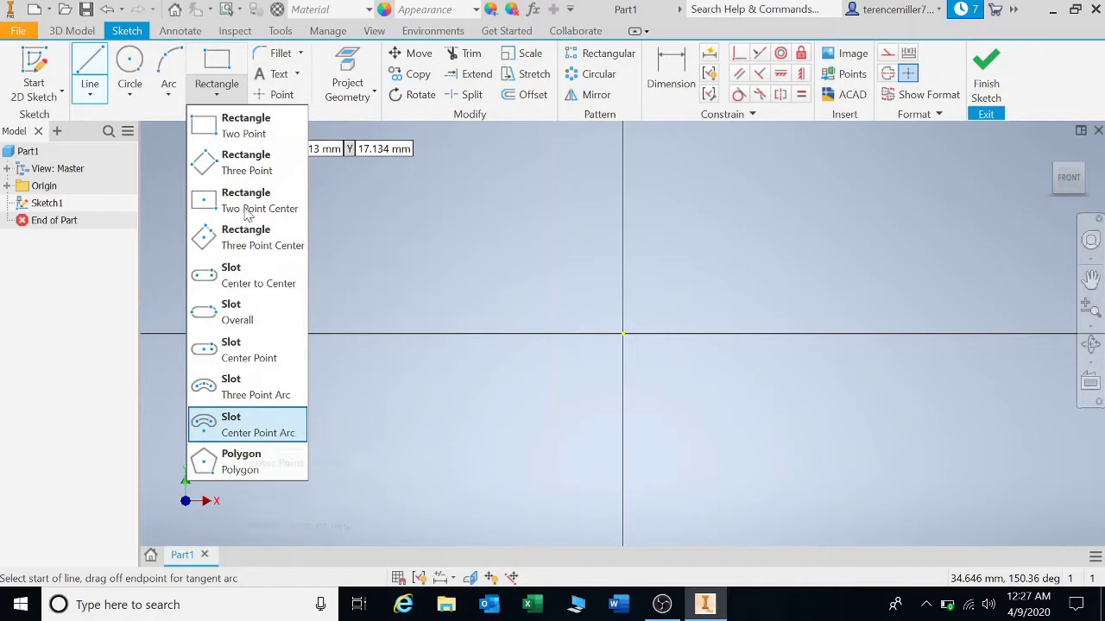
click(302, 57)
click(302, 57)
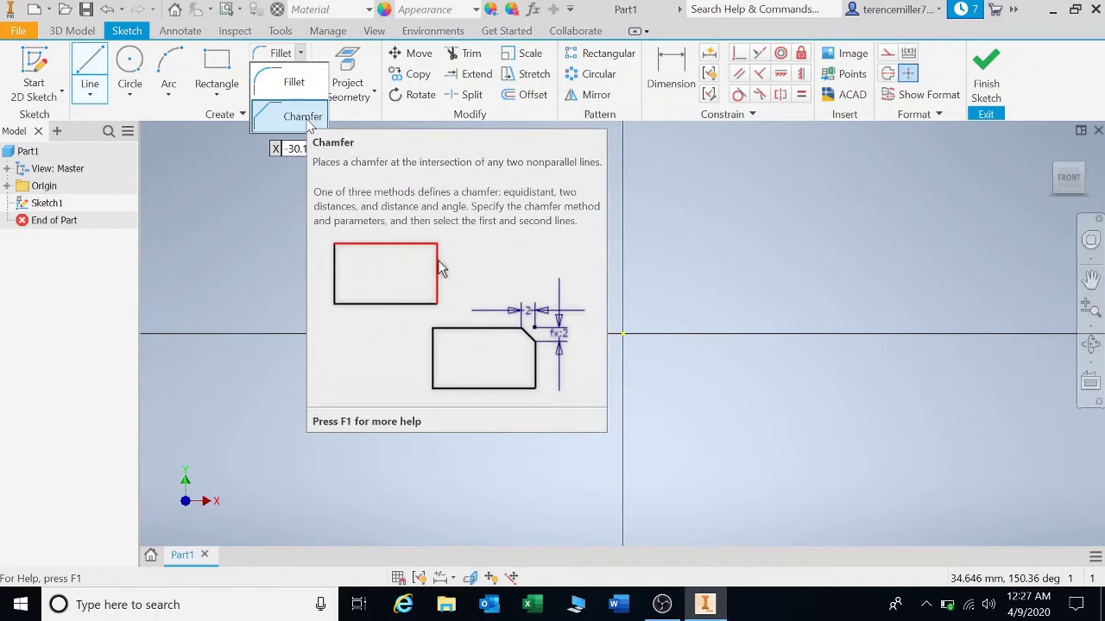
click(241, 201)
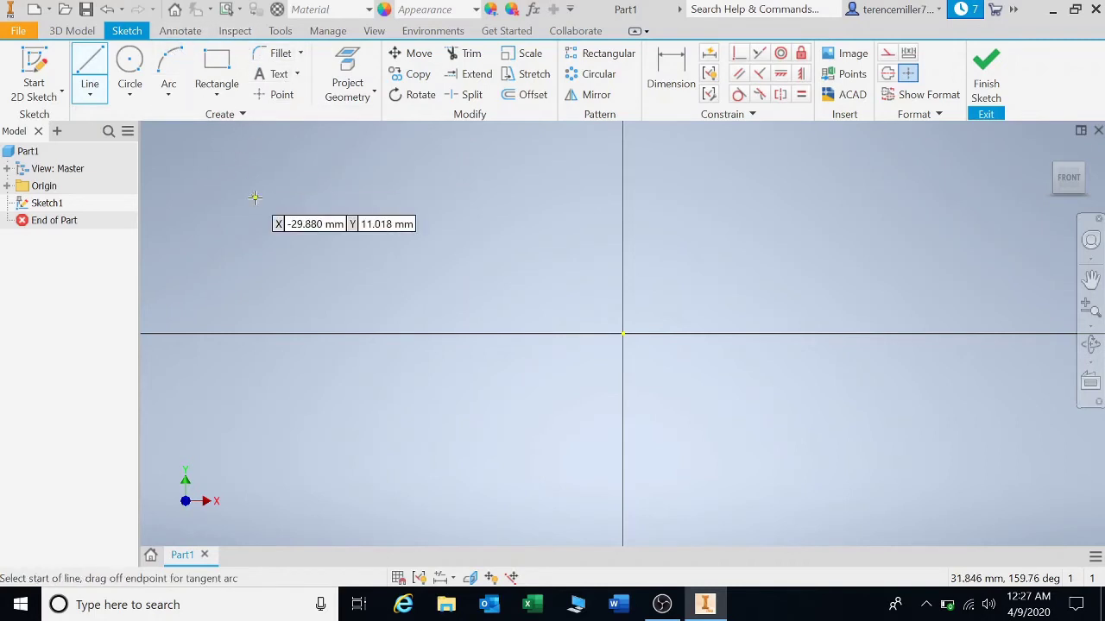
Sketch a horizontal line about 24 mm long from the origin along the negative X axis.
click(88, 64)
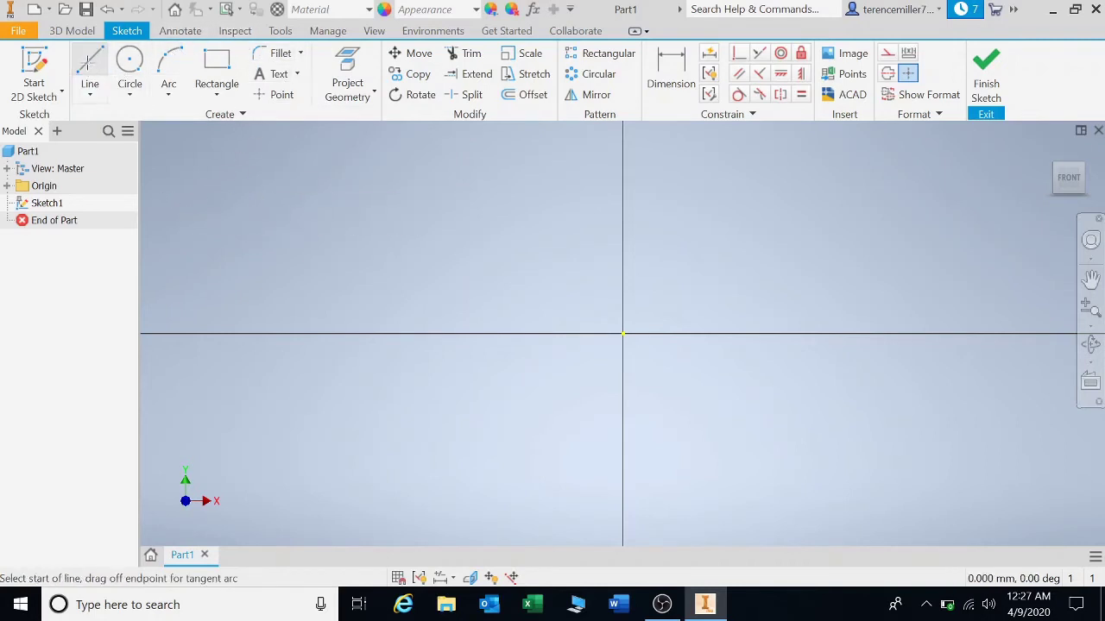
click(88, 64)
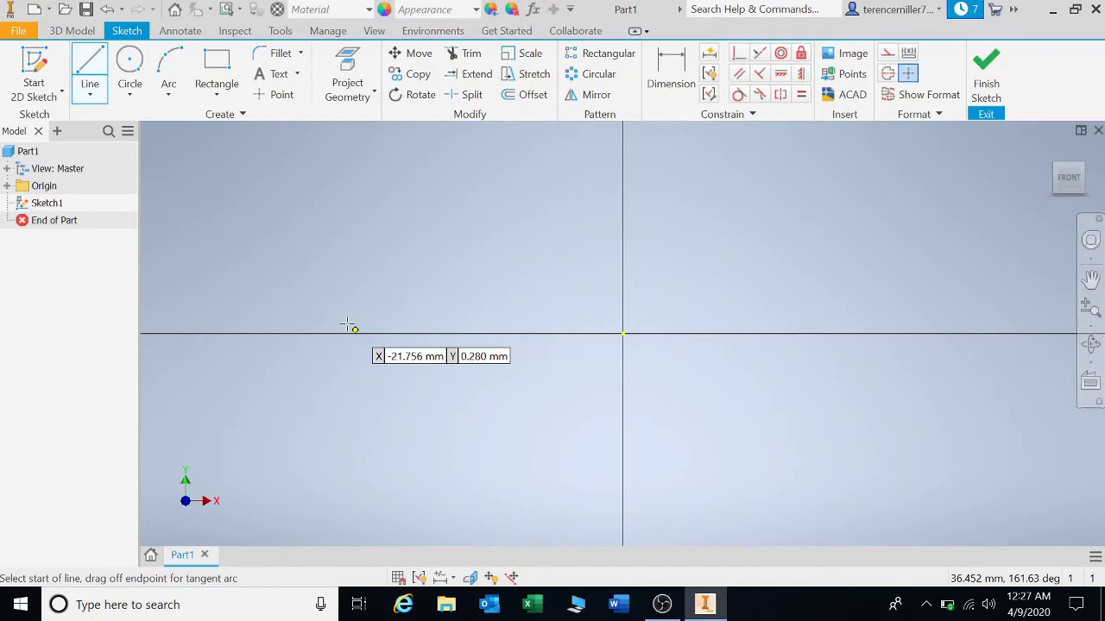
click(622, 333)
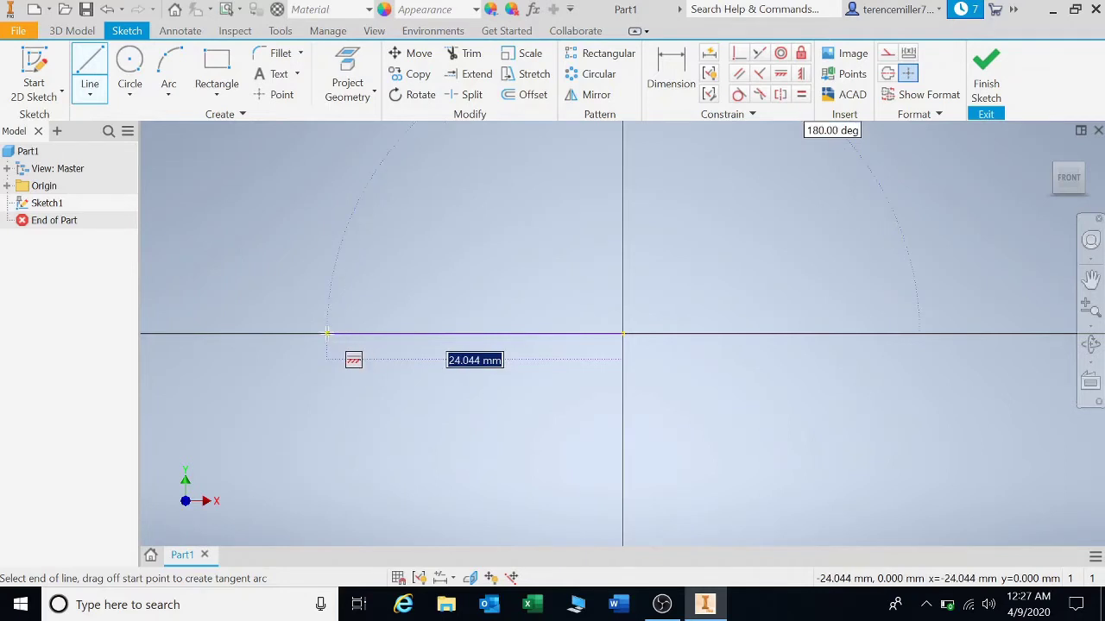
click(327, 333)
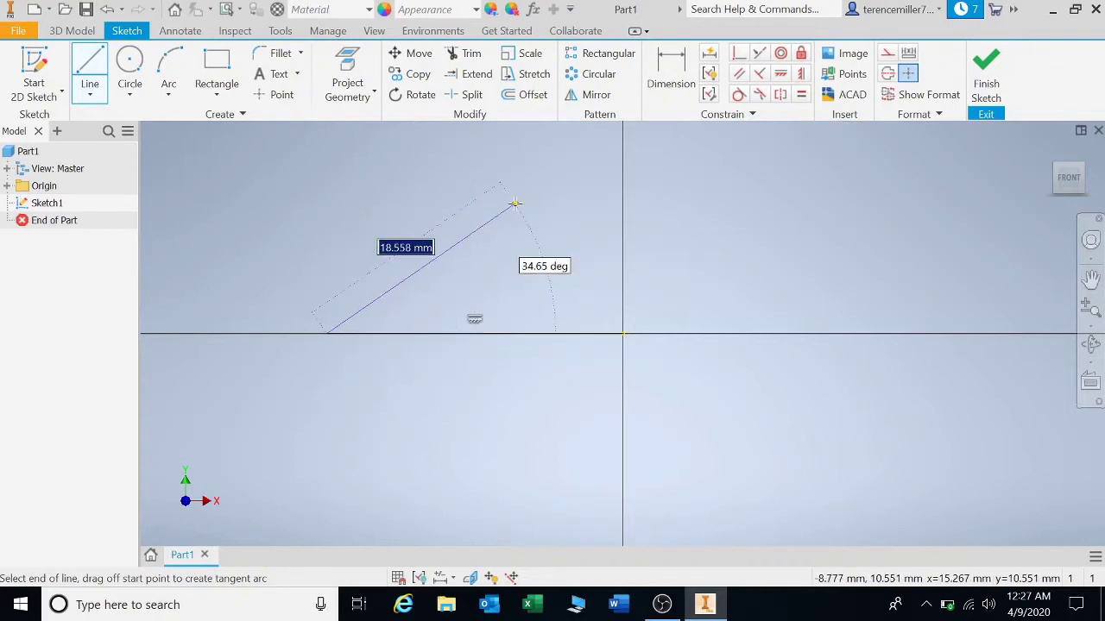
key(Escape)
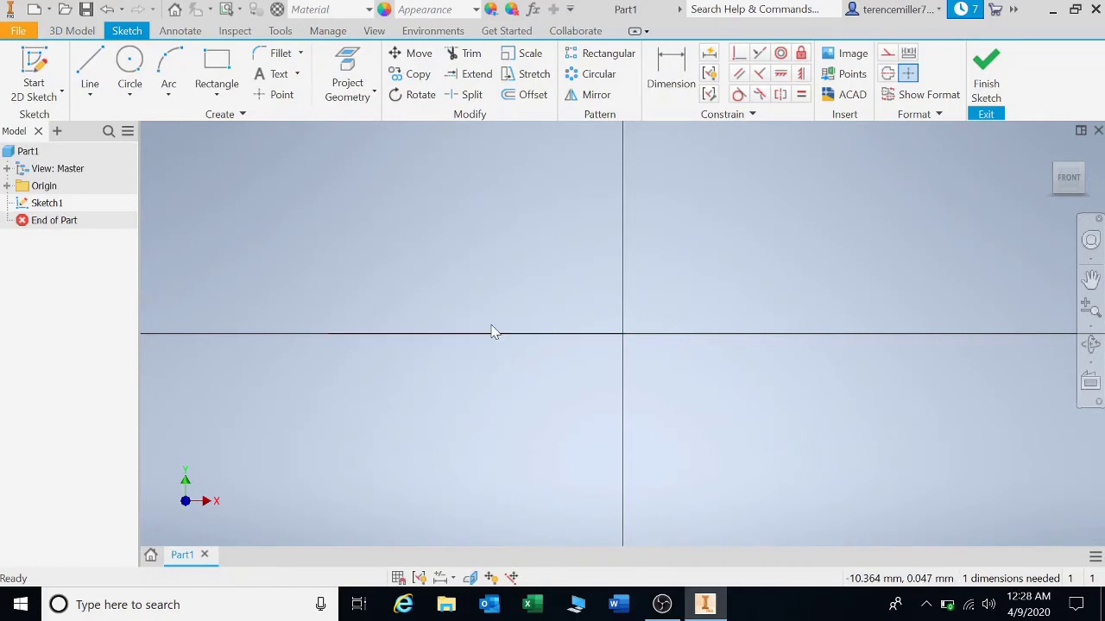
From the baseline's outer end, sketch a line about 15 mm up, one about 19 mm toward the Y axis, and one down to the baseline.
click(90, 60)
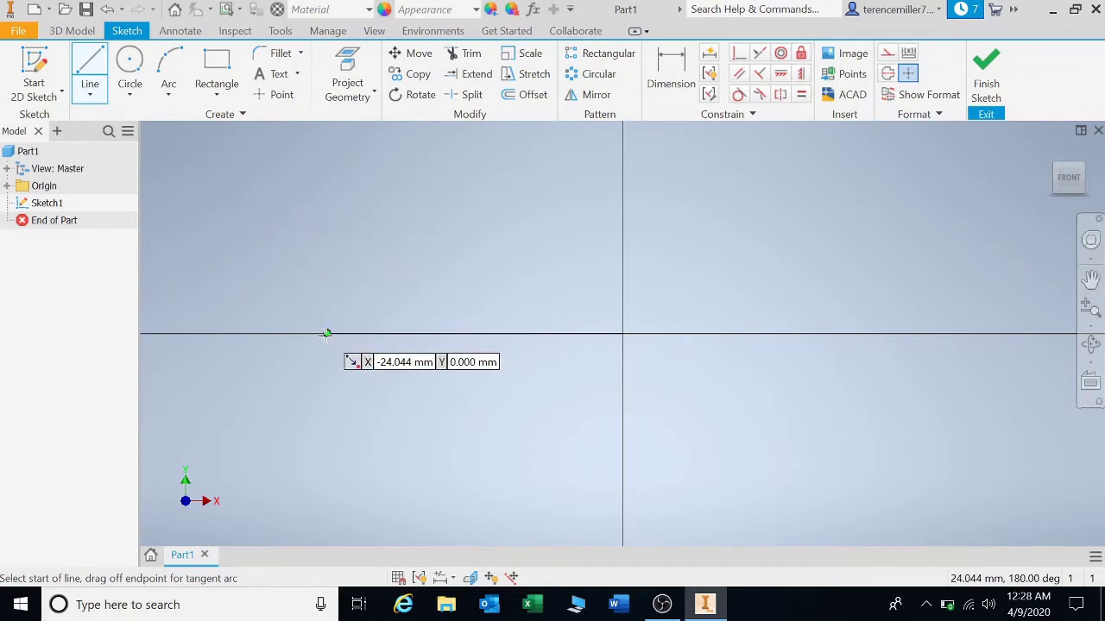
click(328, 334)
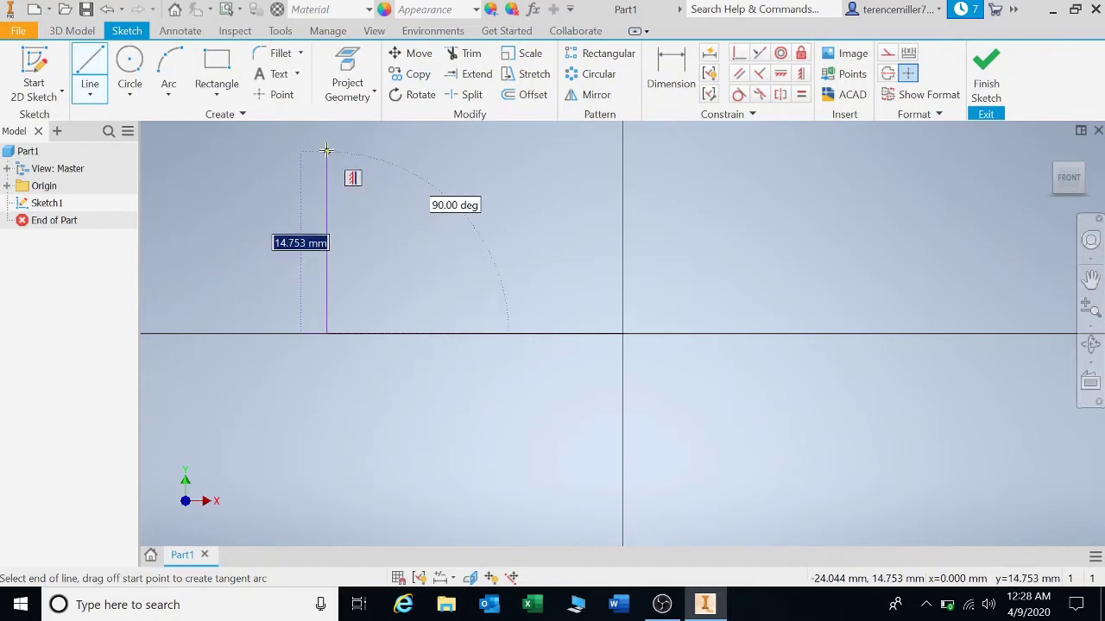
click(326, 150)
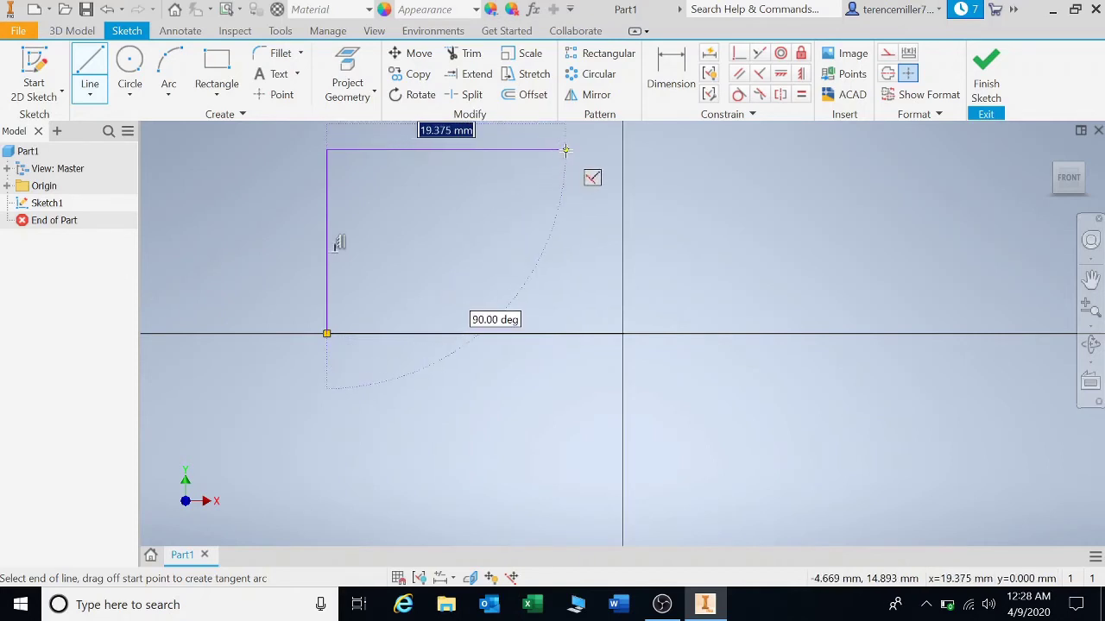
click(565, 150)
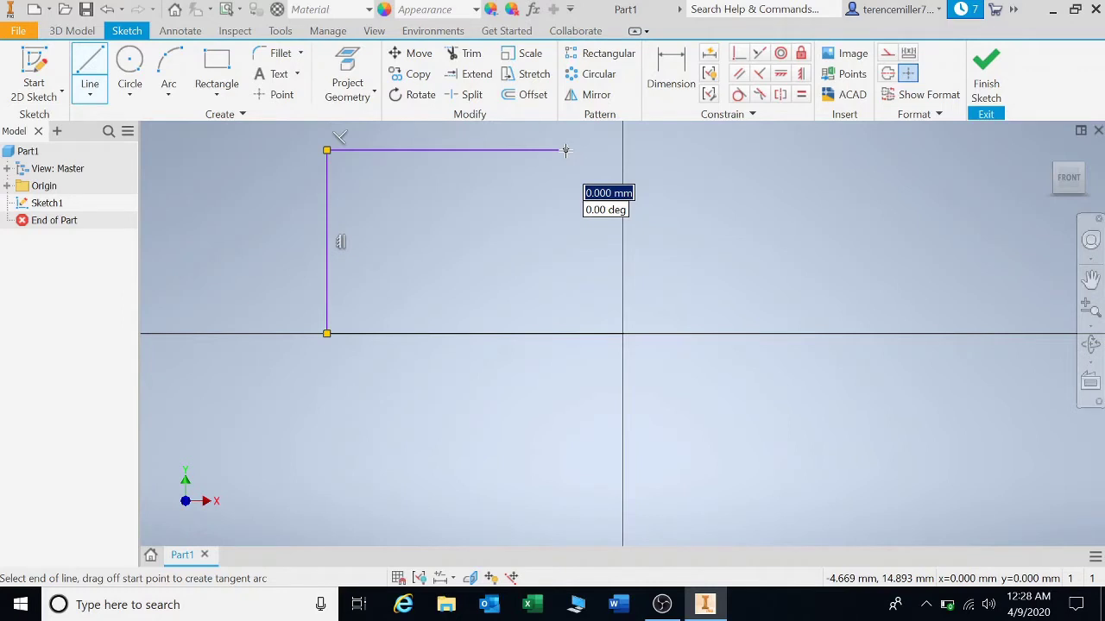
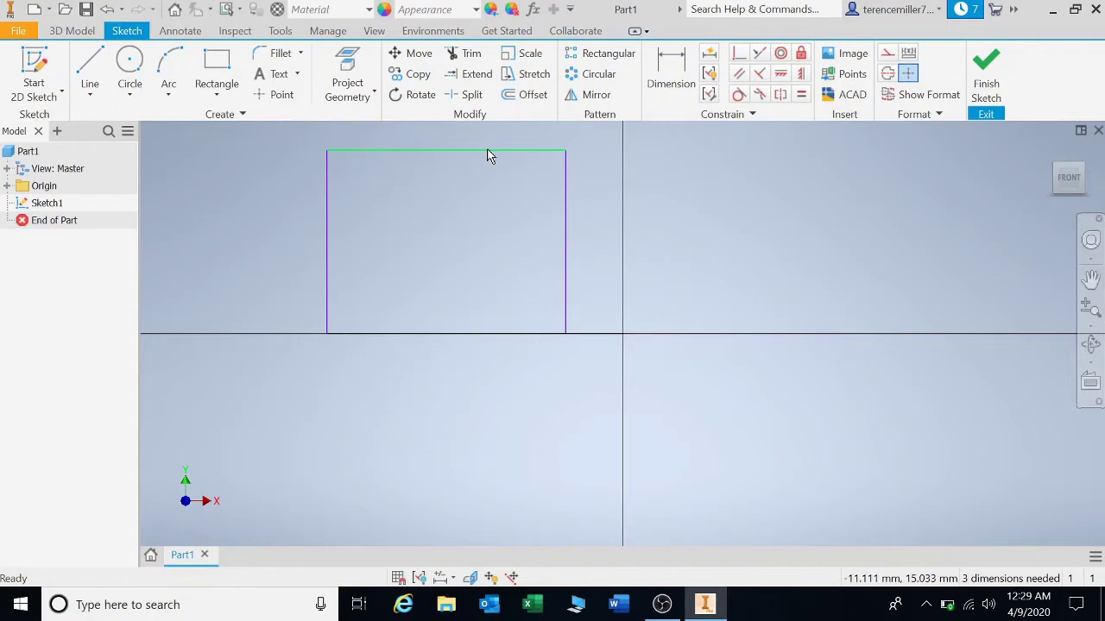
click(487, 151)
key(Escape)
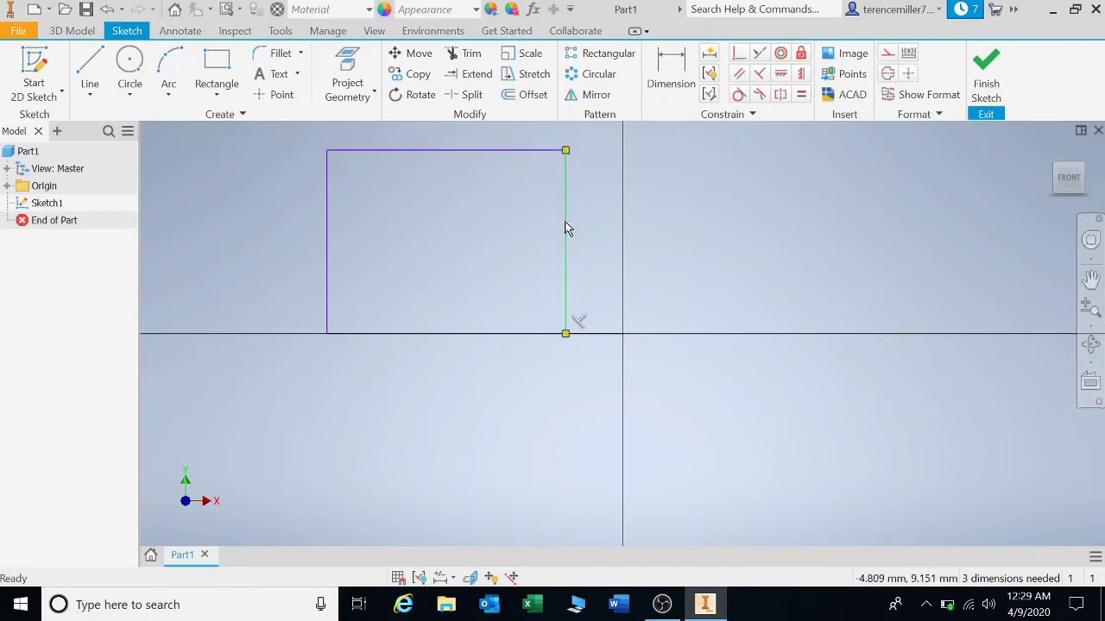
click(452, 334)
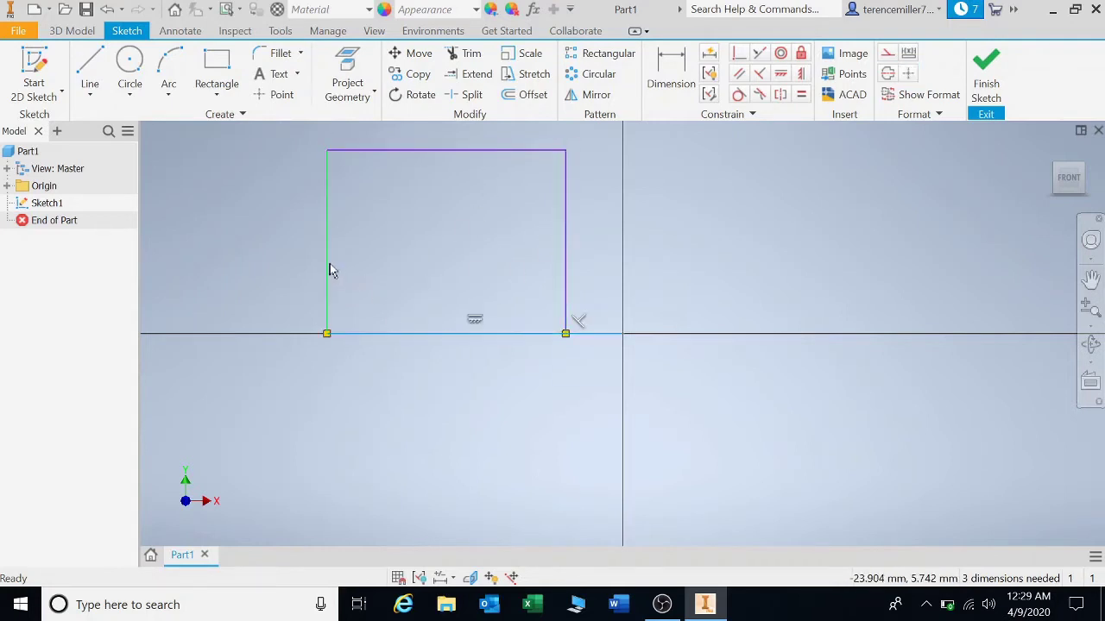
click(327, 268)
key(Escape)
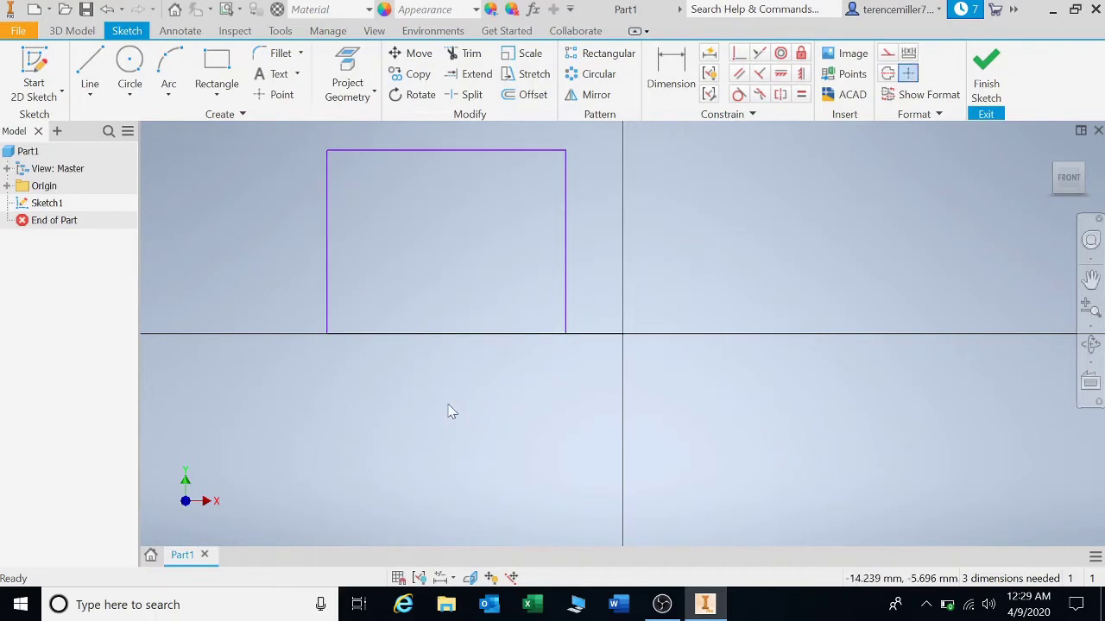
Sketch a separate horizontal line below the rectangle and the X axis, crossing the Y axis.
click(90, 65)
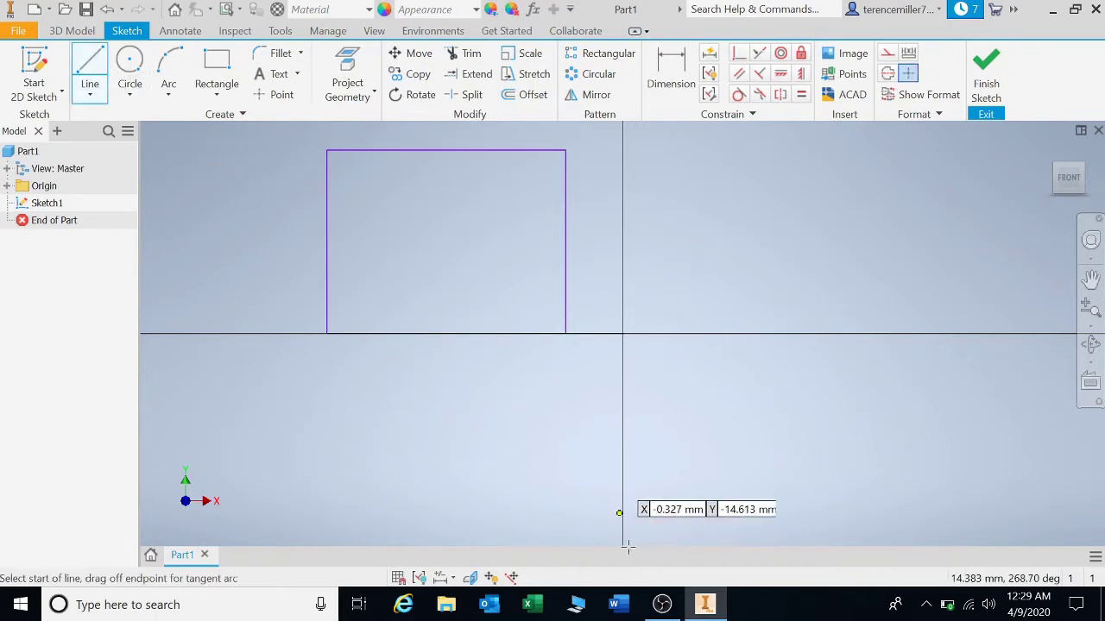
click(474, 439)
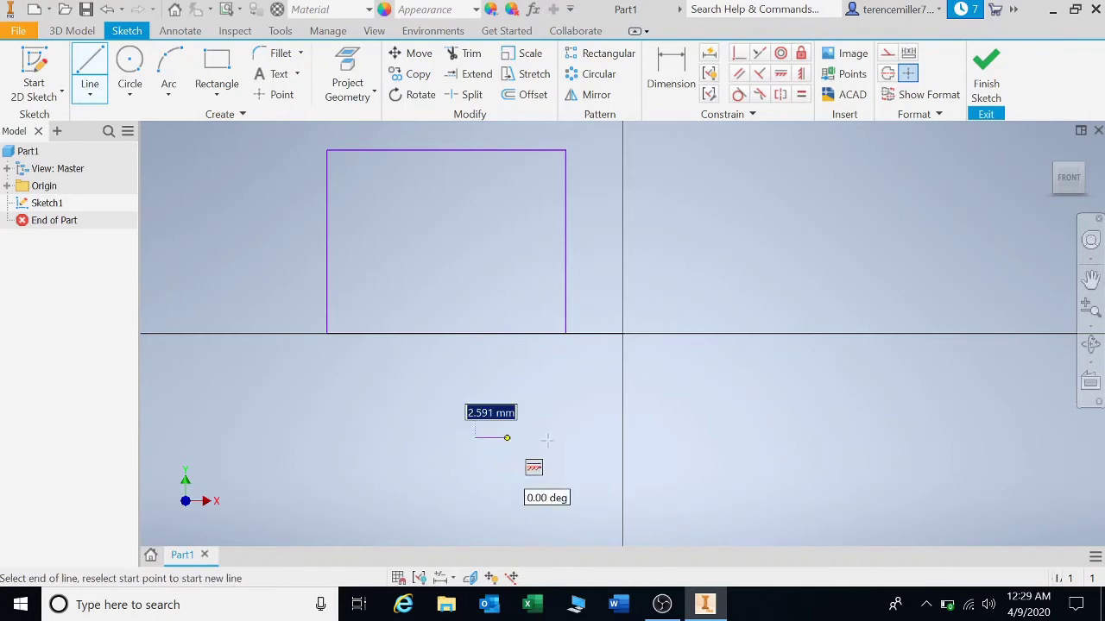
click(820, 439)
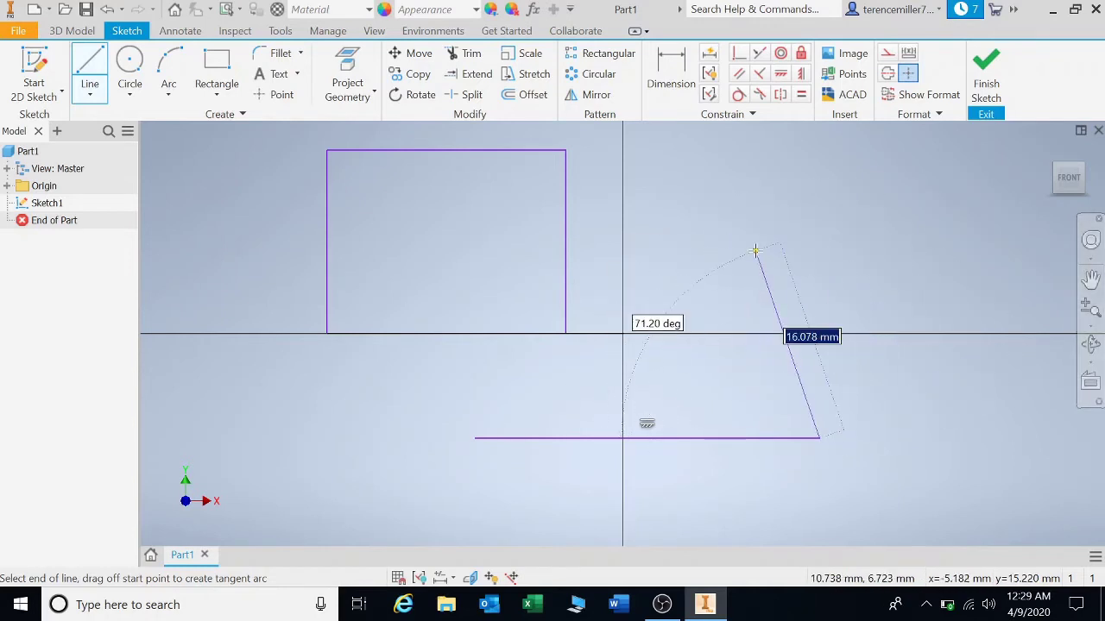
key(Escape)
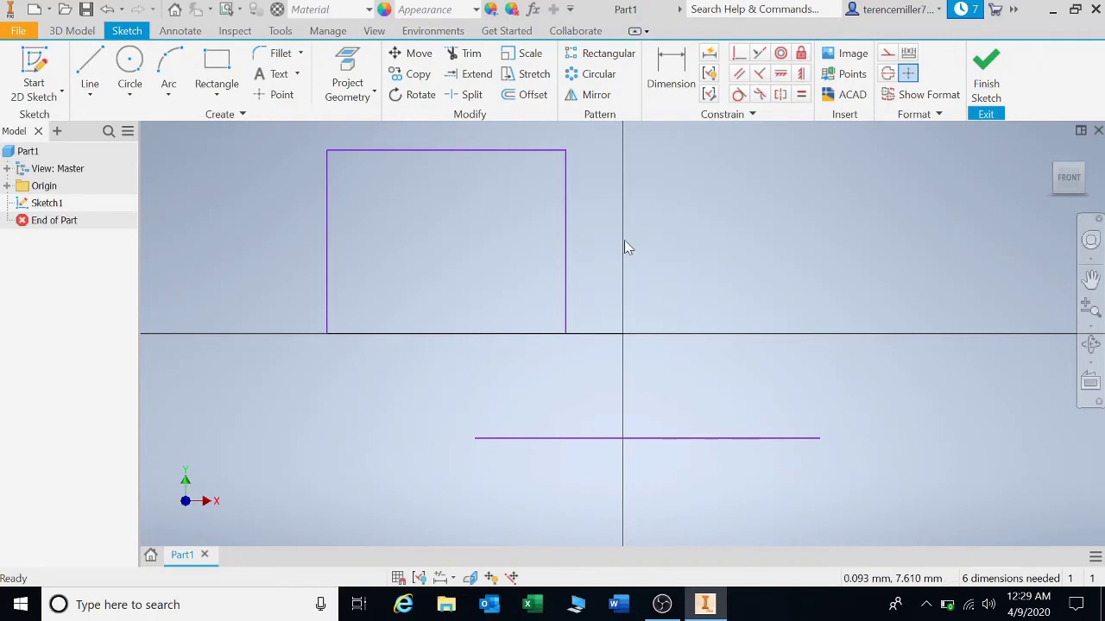
Sketch a diagonal line from just below the separate horizontal line, rising rightward across it and the X axis.
key(l)
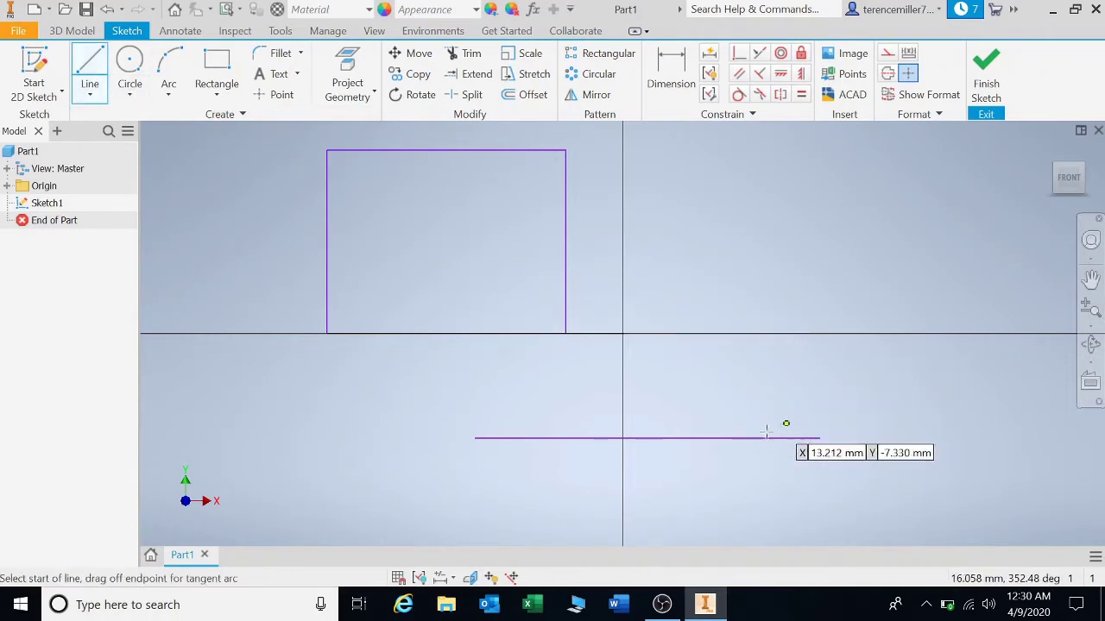
click(665, 453)
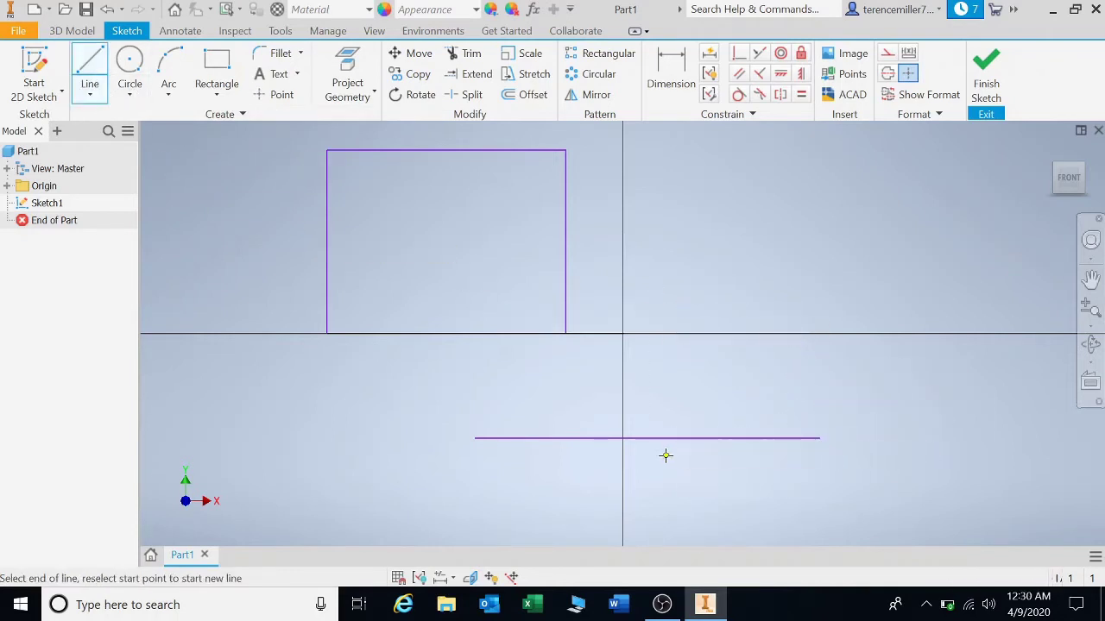
click(904, 235)
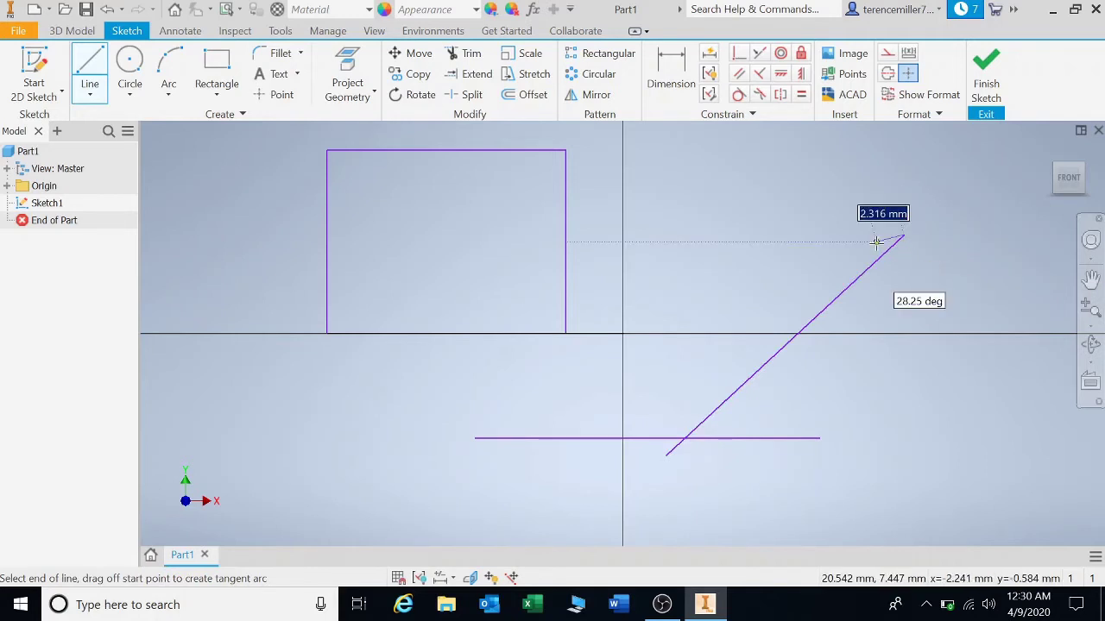
key(Escape)
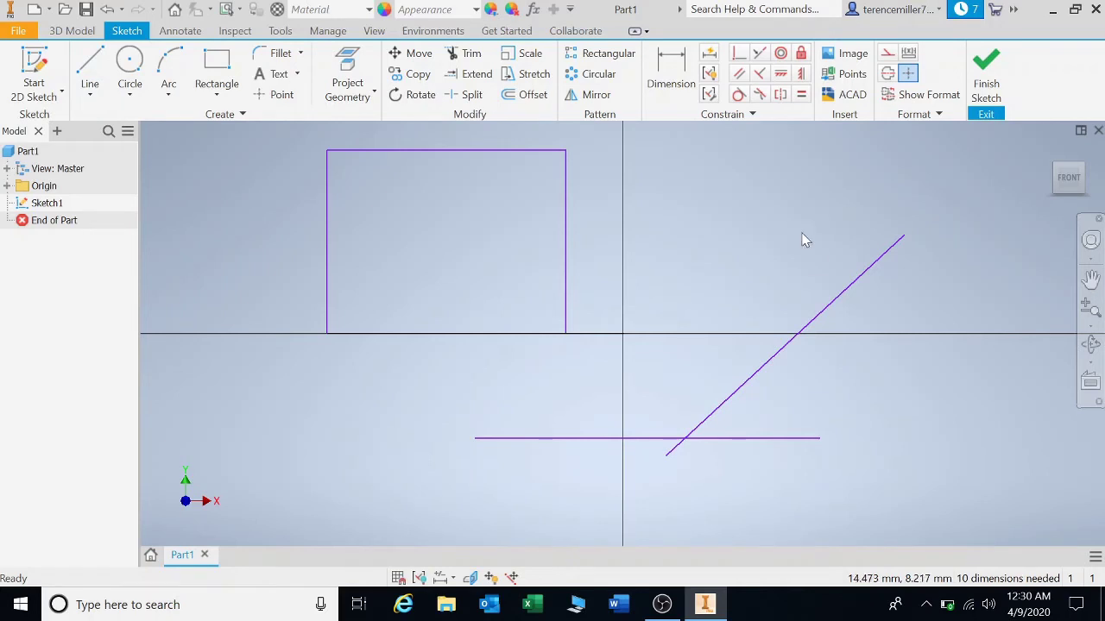
Delete all the sketched lines, including the rectangle, the horizontal line and the diagonal line.
click(166, 65)
key(Escape)
drag(226, 133, 951, 488)
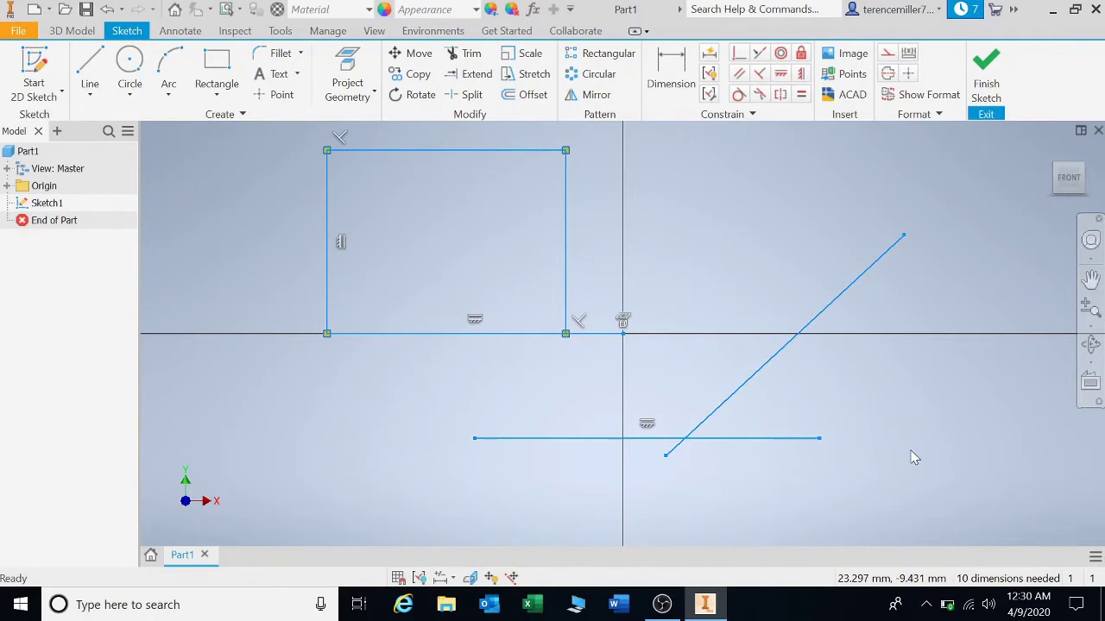
key(Delete)
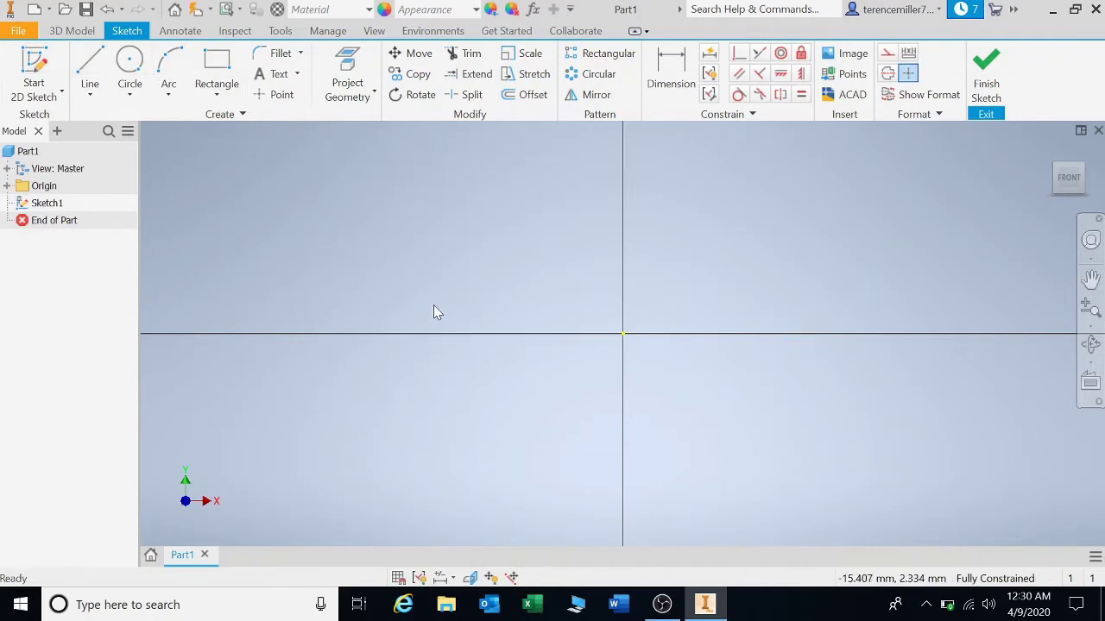
Sketch a circle about 22 mm in diameter at the origin and a smaller one centred about 19 mm along the negative X axis.
click(130, 69)
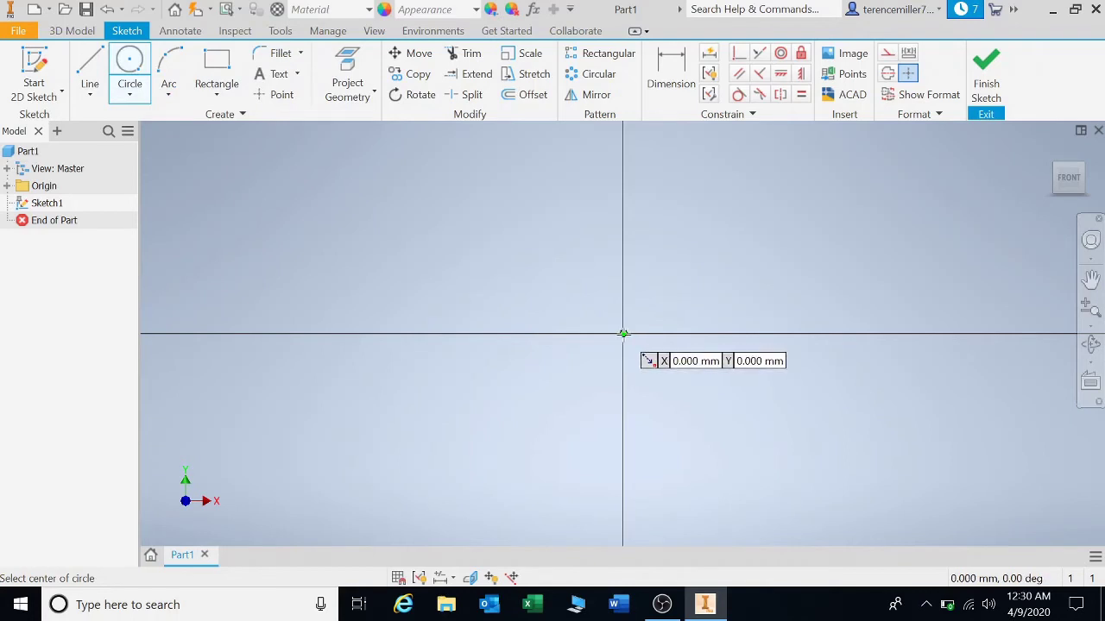
click(623, 333)
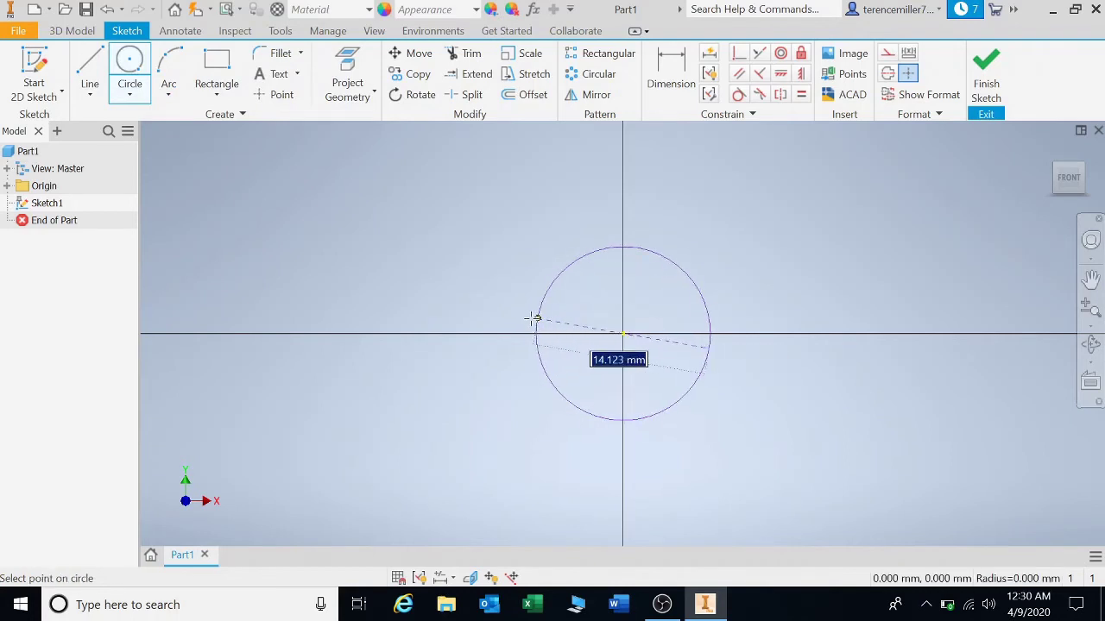
click(486, 318)
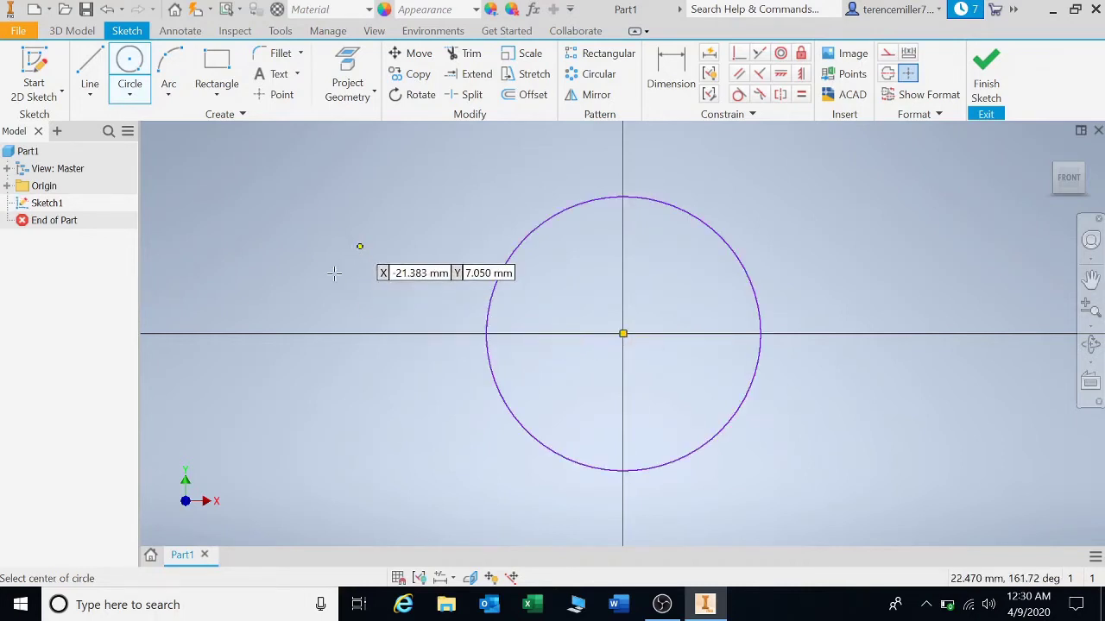
click(389, 333)
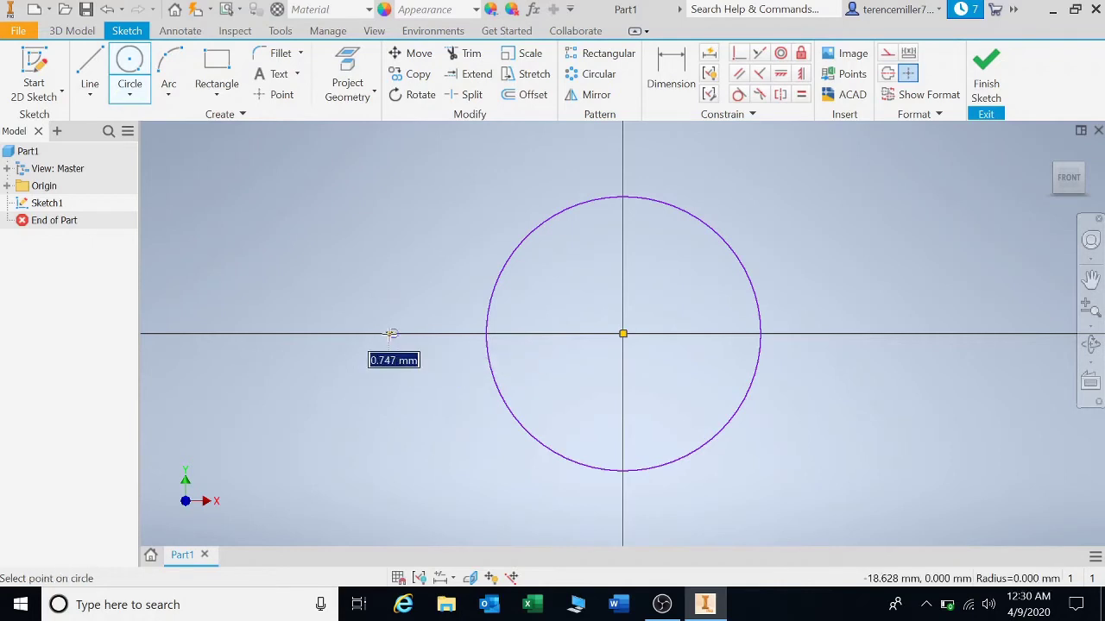
click(304, 333)
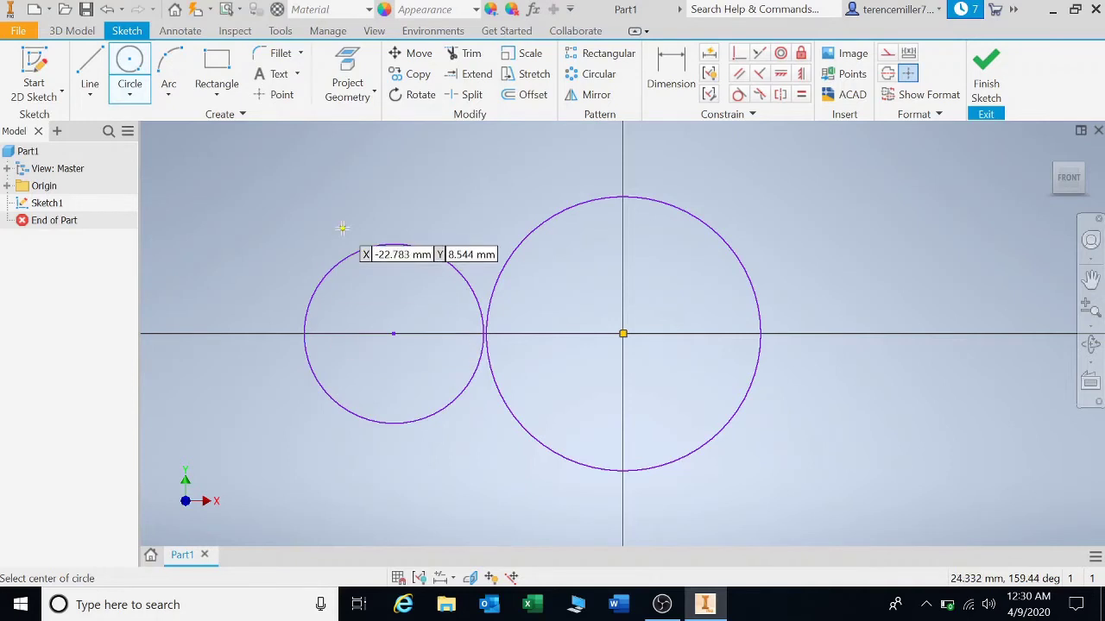
Dimension the circle at the origin with a diameter of 30 mm.
click(677, 61)
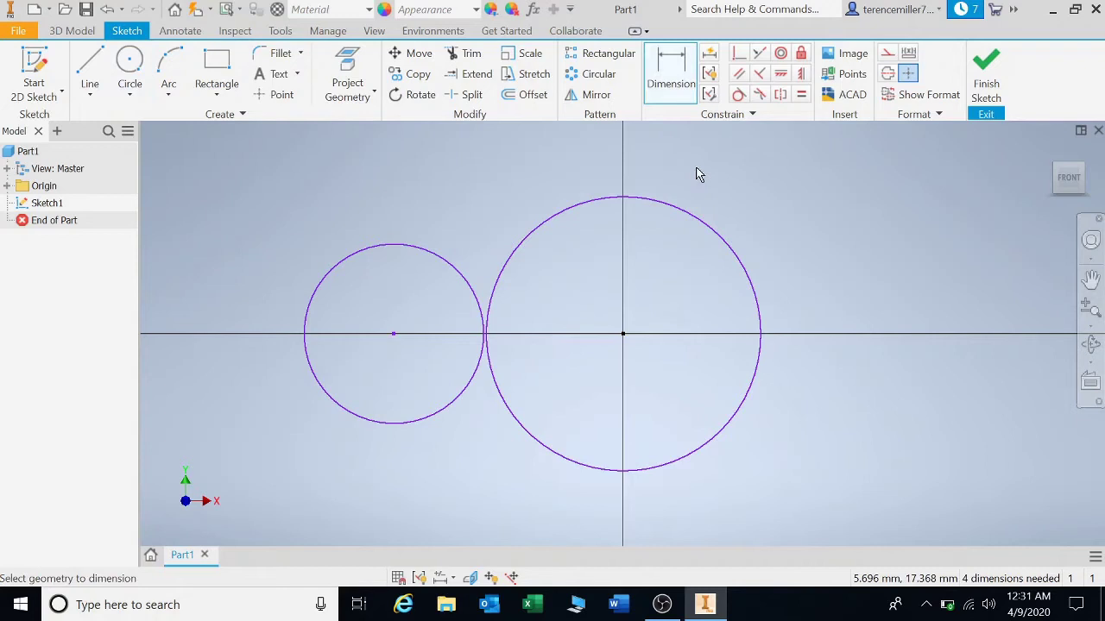
click(690, 216)
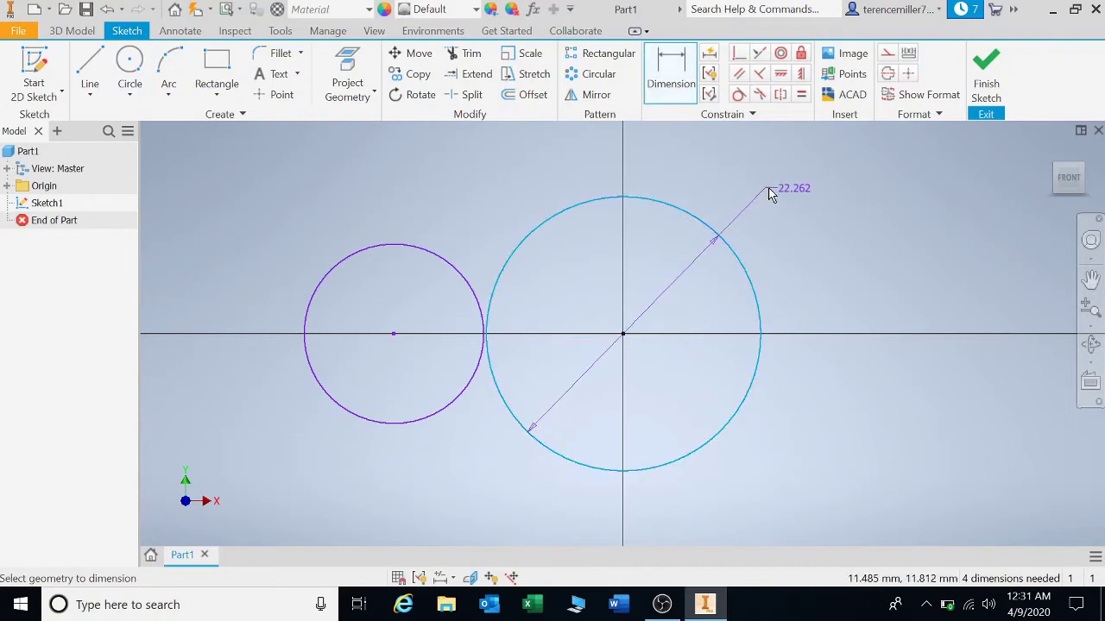
click(845, 182)
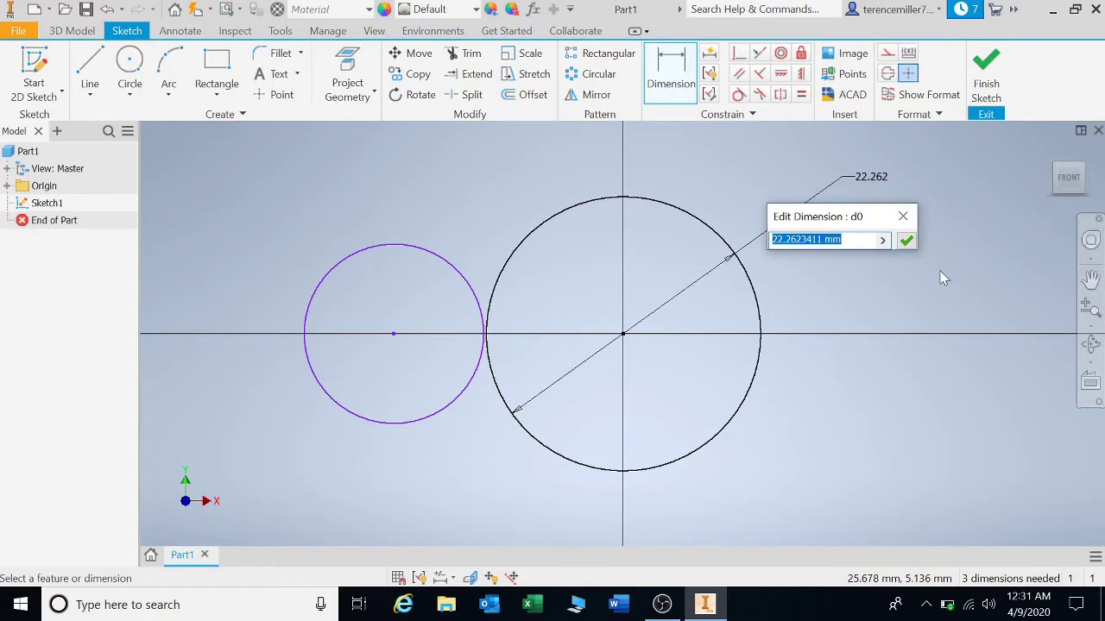
text(30)
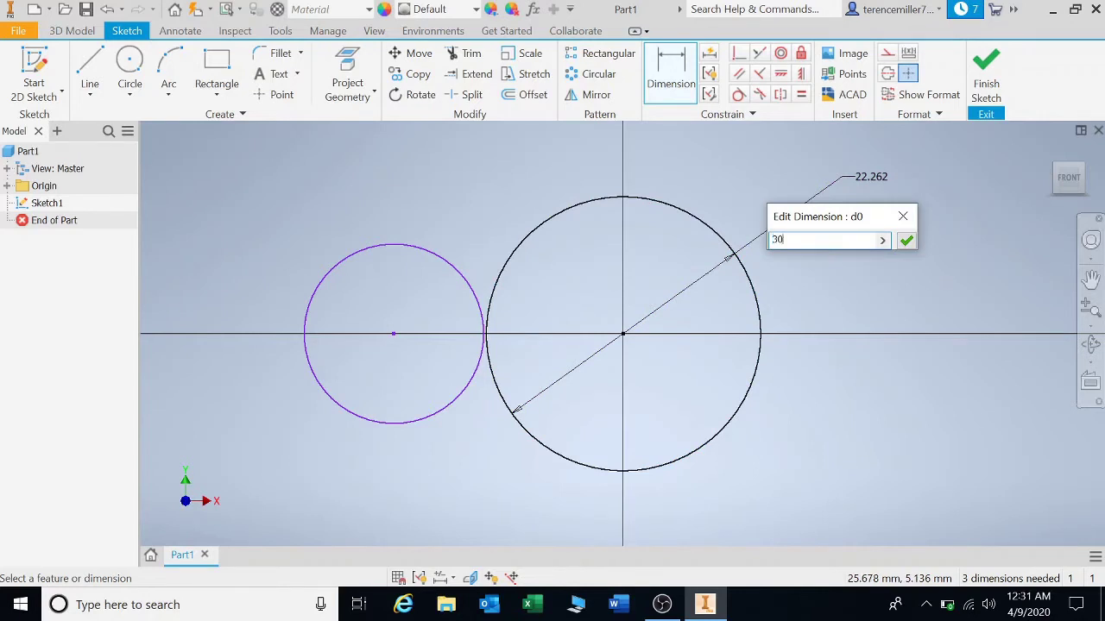
key(Return)
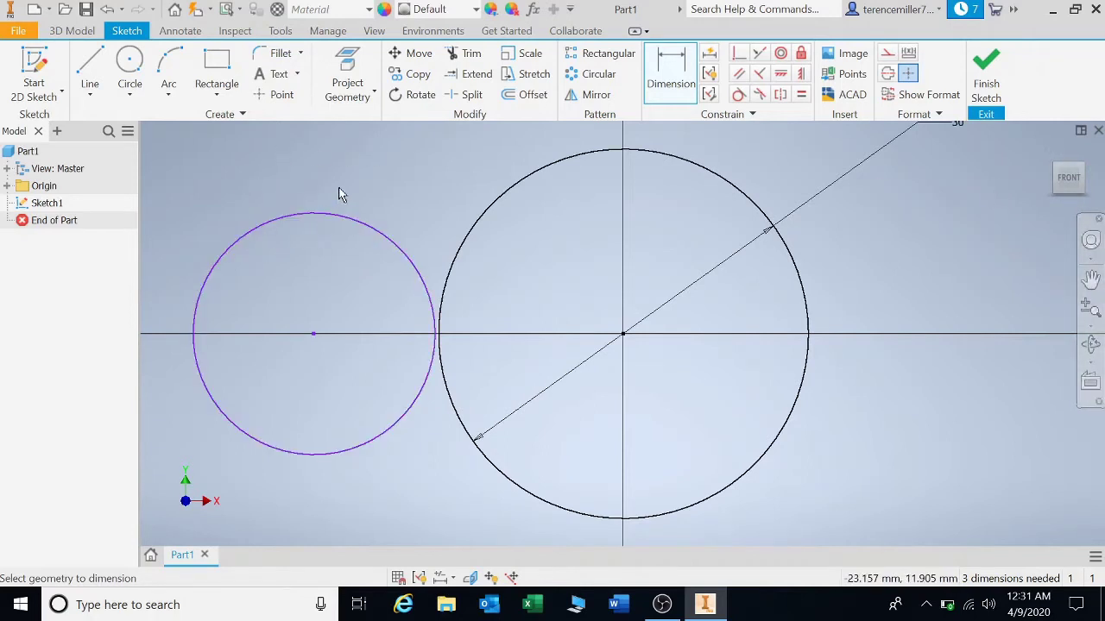
Dimension the smaller circle on the negative X axis with a diameter of 20 mm.
click(291, 216)
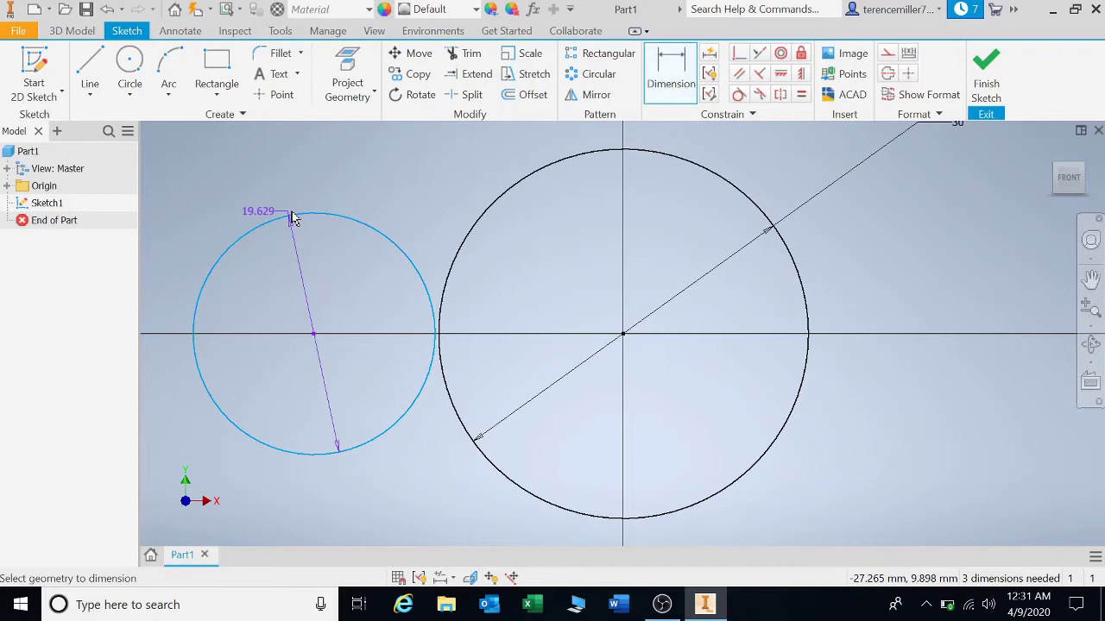
click(412, 171)
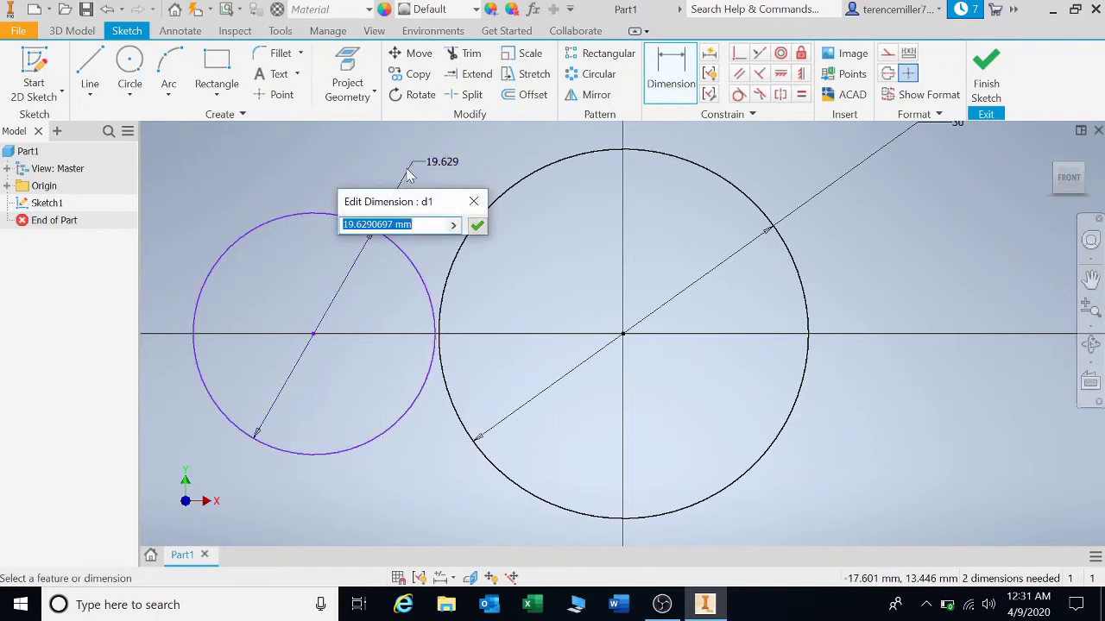
text(20)
key(Return)
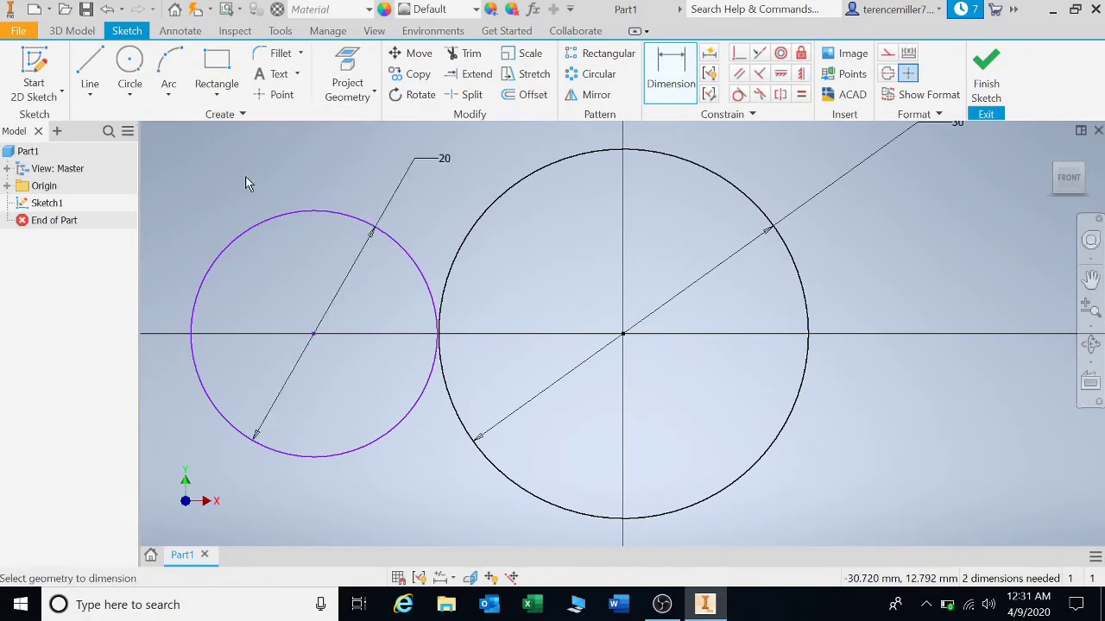
key(Escape)
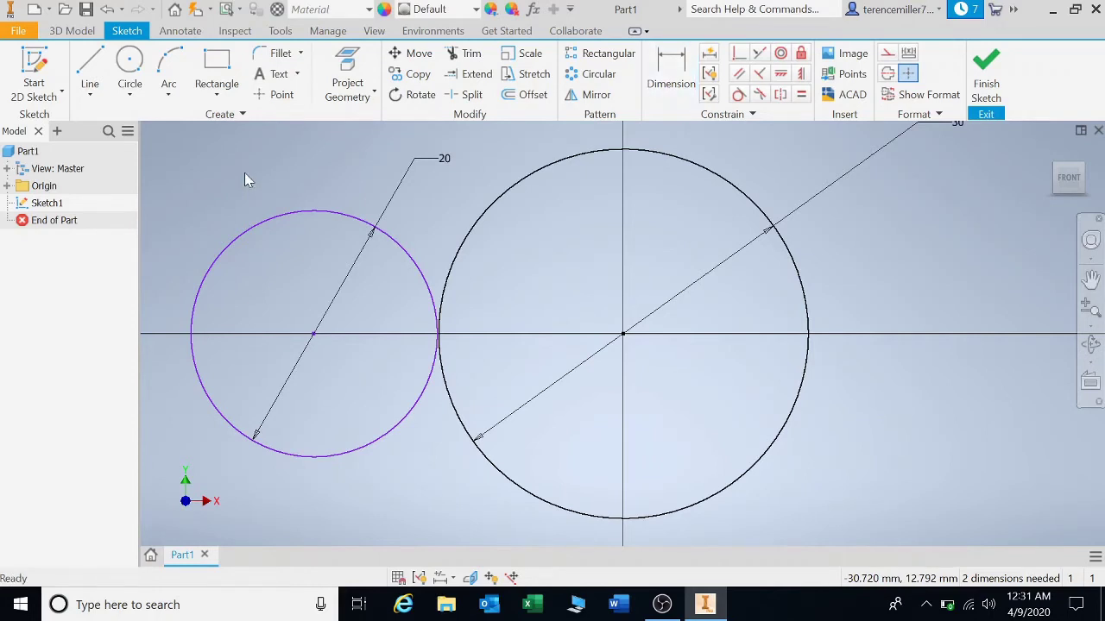
Delete both circles from the sketch.
click(315, 217)
key(Delete)
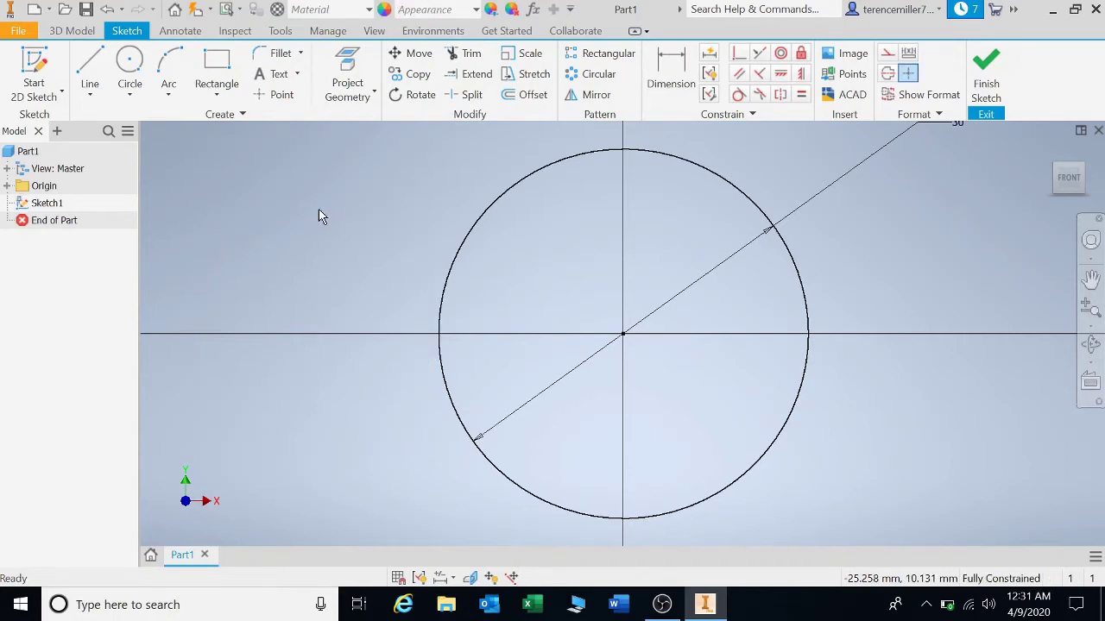
click(536, 174)
key(Delete)
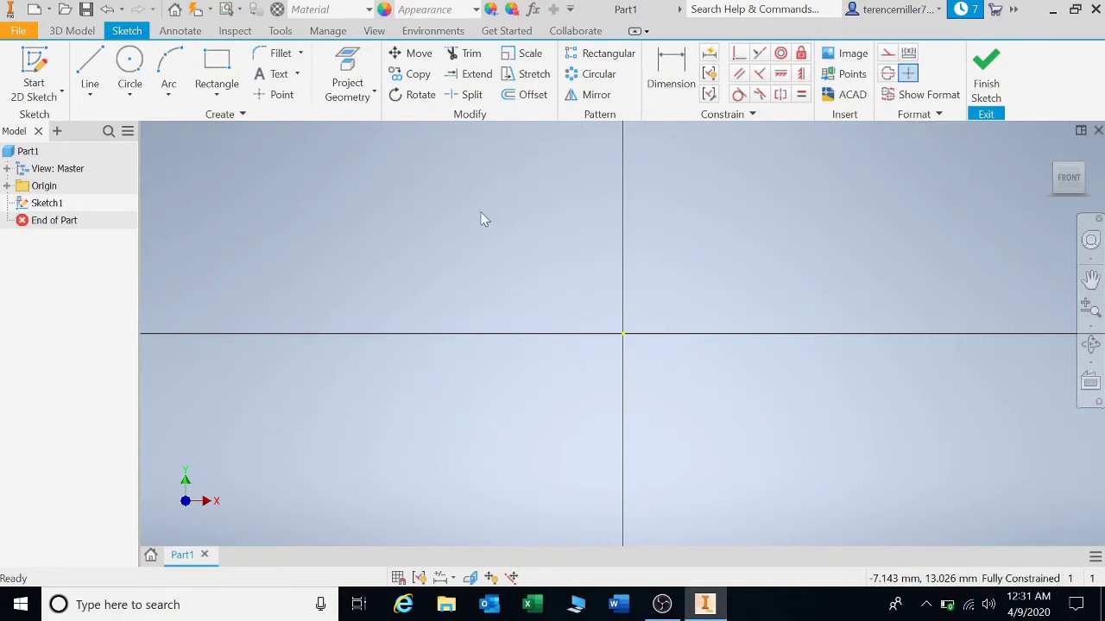
Sketch an ellipse centred on the origin, with a half-axis of about 17 mm along X and about 8 mm along Y.
click(130, 95)
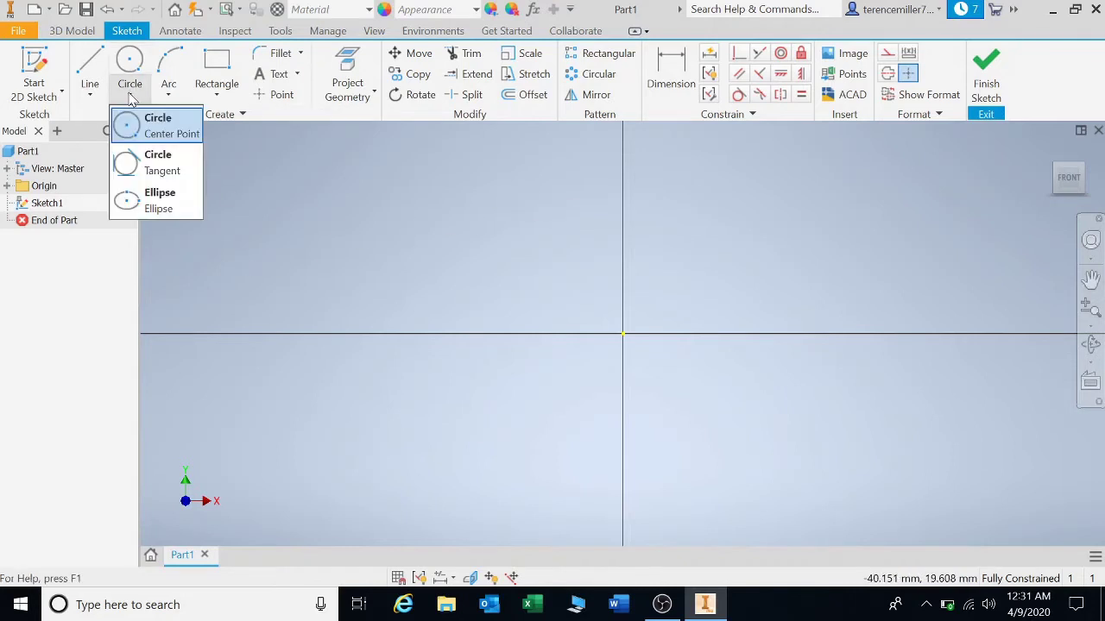
click(143, 202)
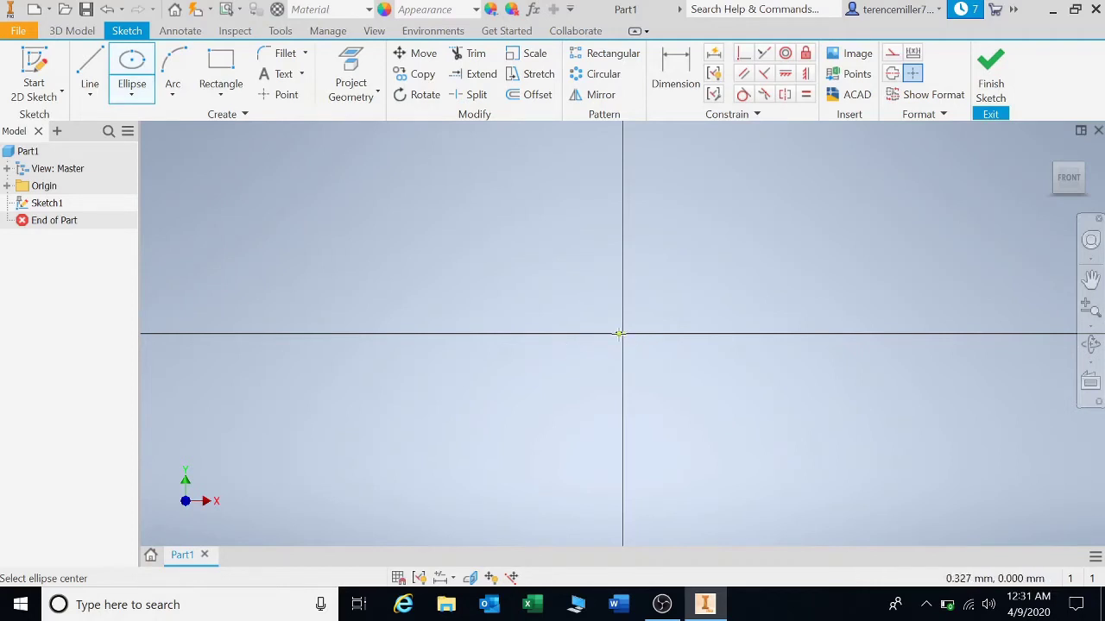
click(622, 333)
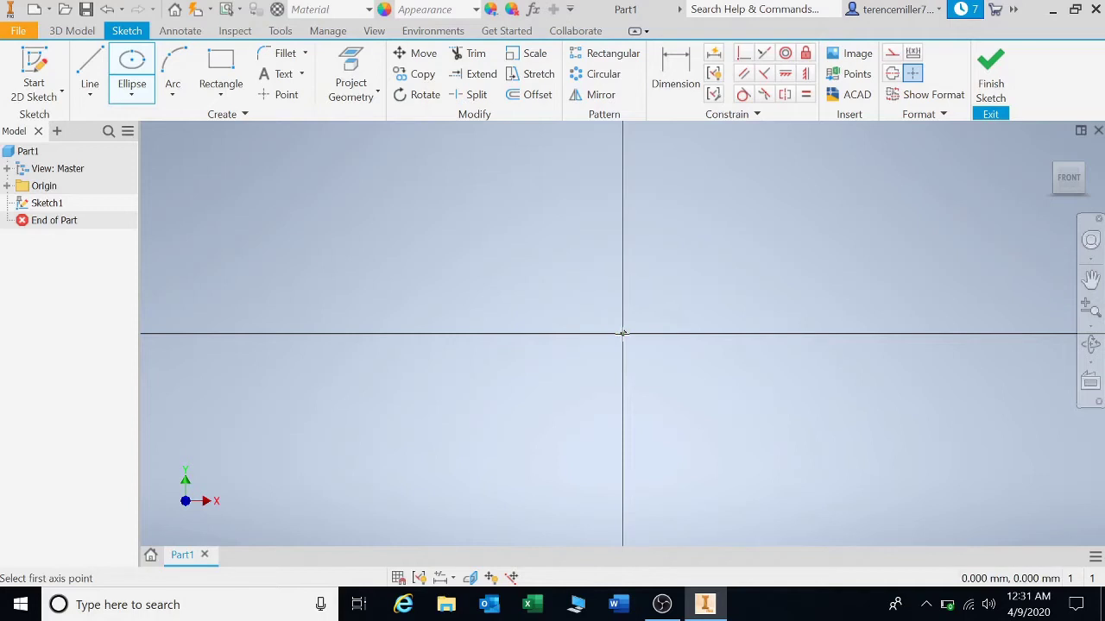
click(417, 333)
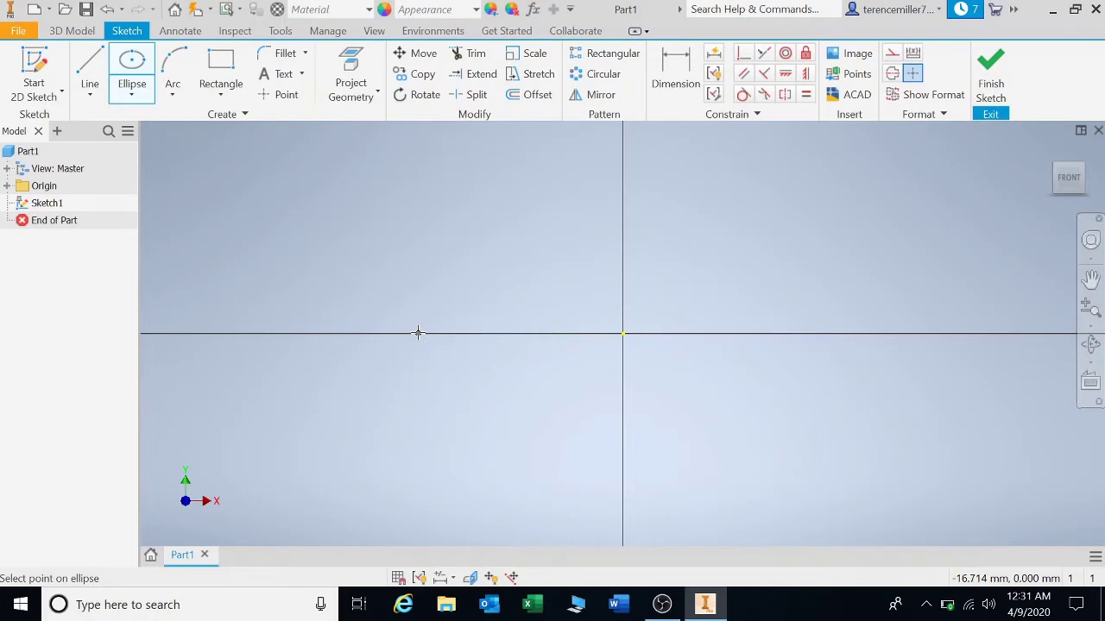
click(438, 291)
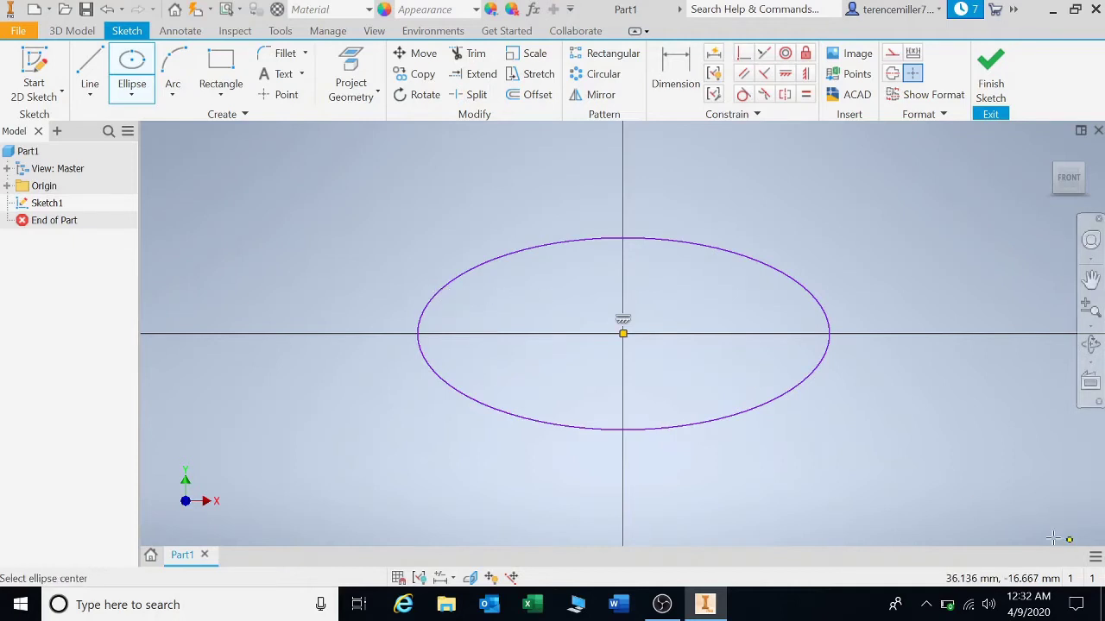
Sketch an upright ellipse centred about 28 mm along positive X and 12 mm below the X axis, its upper end just above that axis.
click(969, 486)
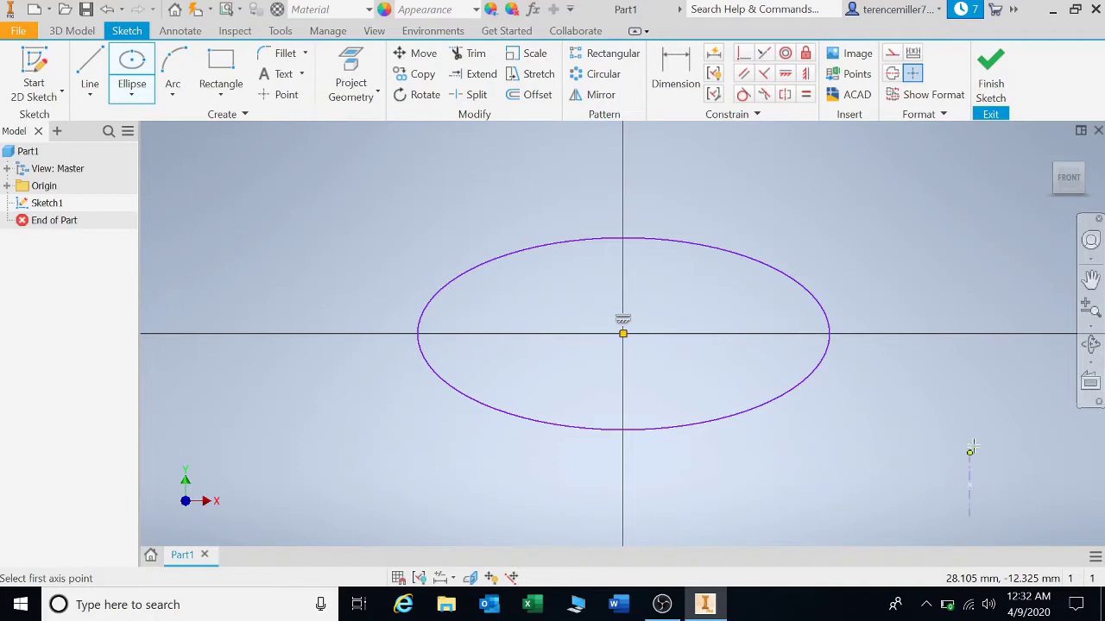
click(969, 315)
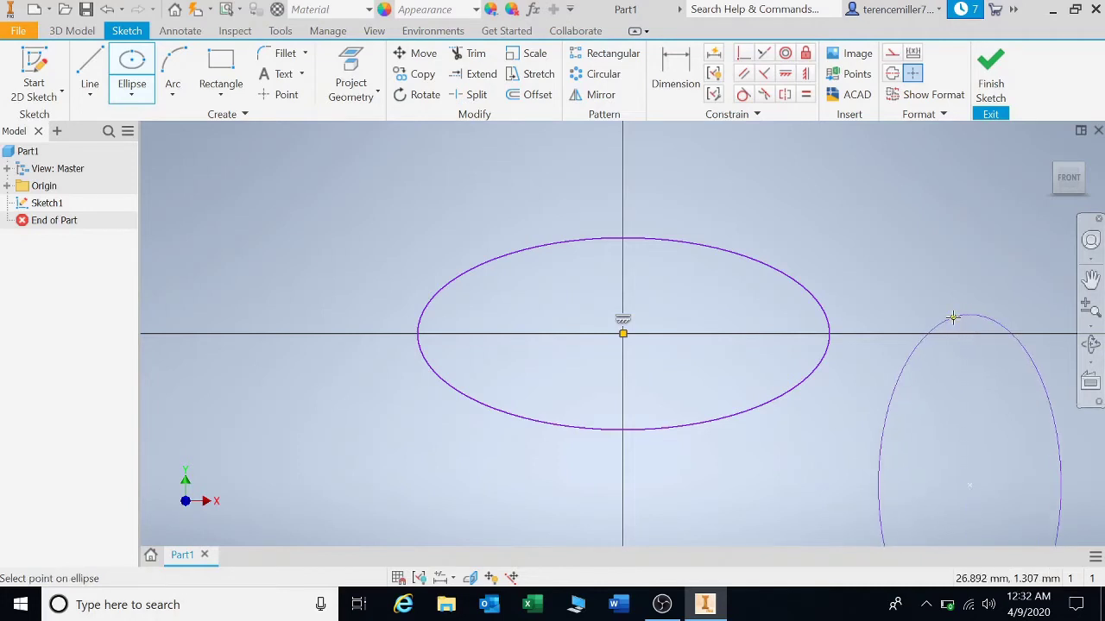
click(952, 317)
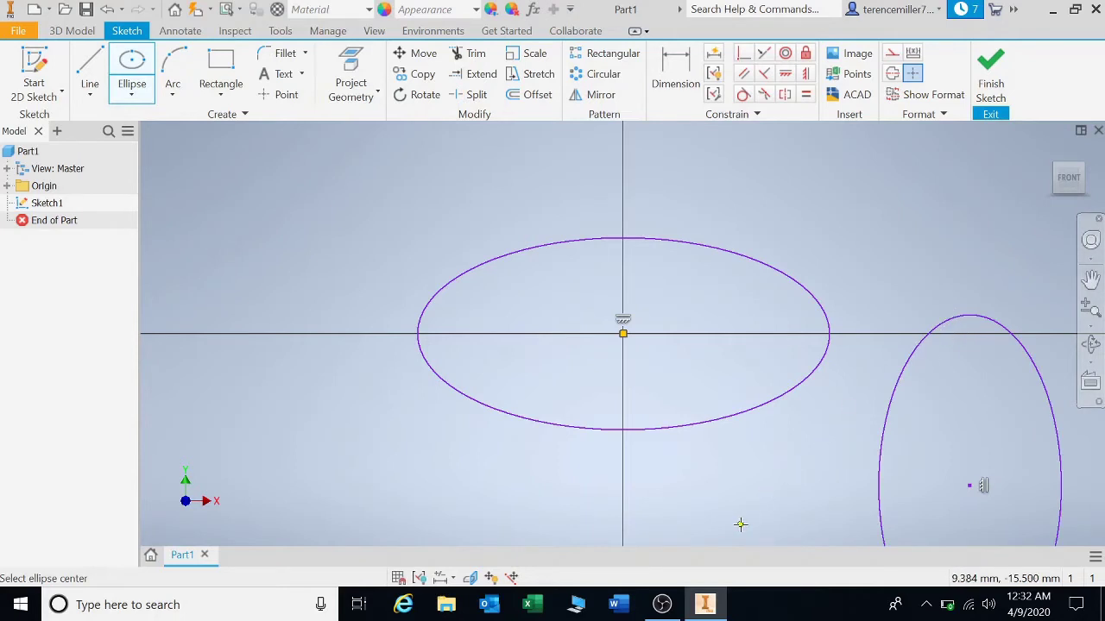
Dimension the vertical half-axis of the ellipse at the origin to 8 mm.
click(676, 69)
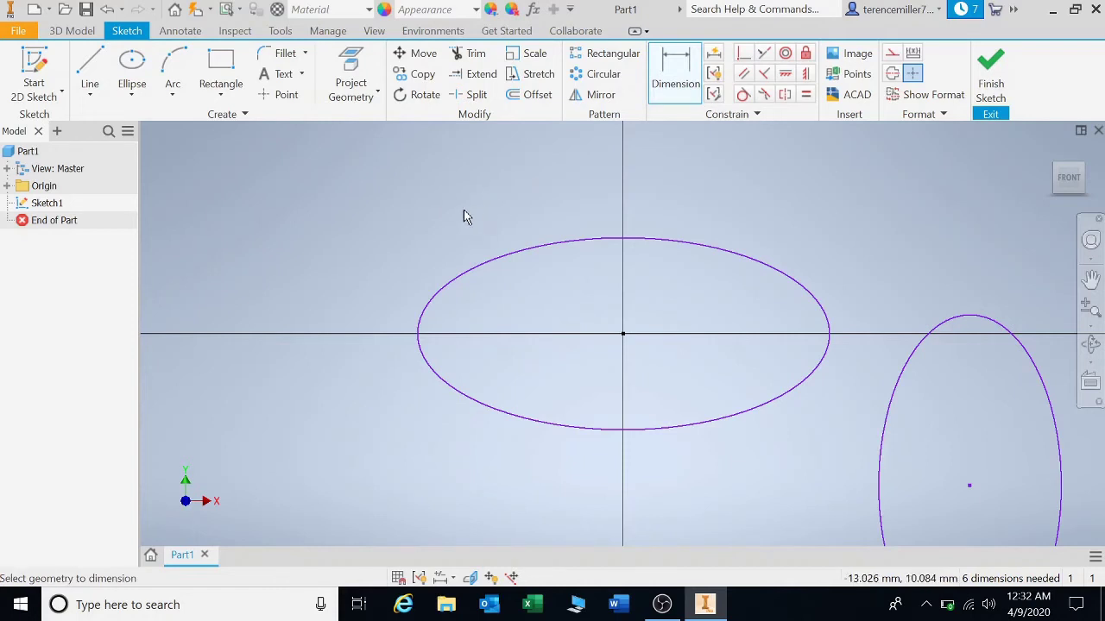
click(427, 305)
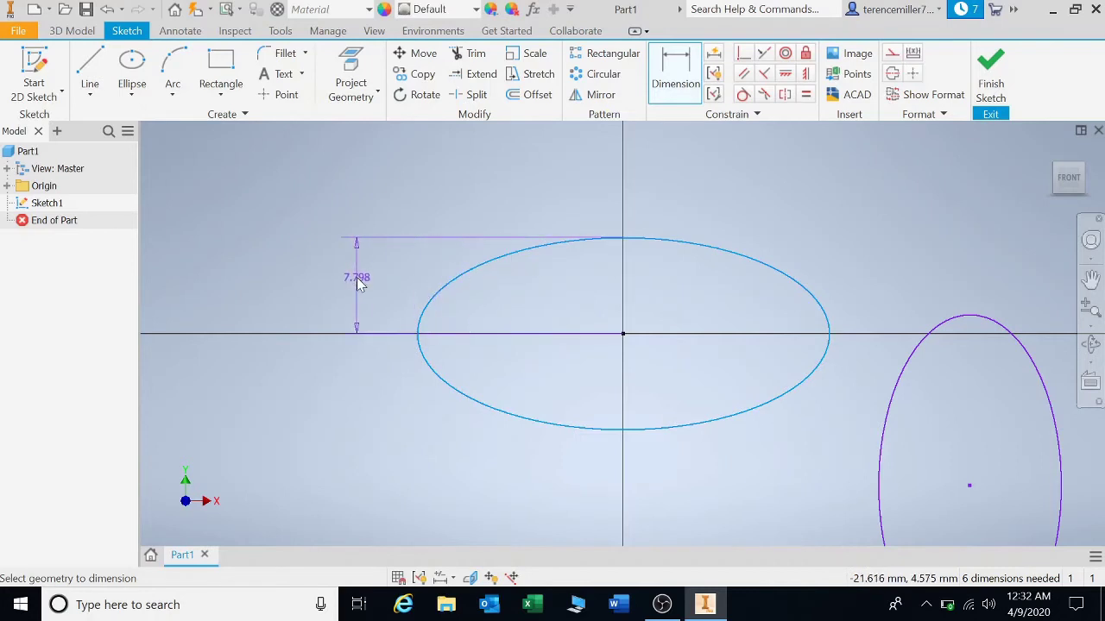
click(359, 279)
text(8)
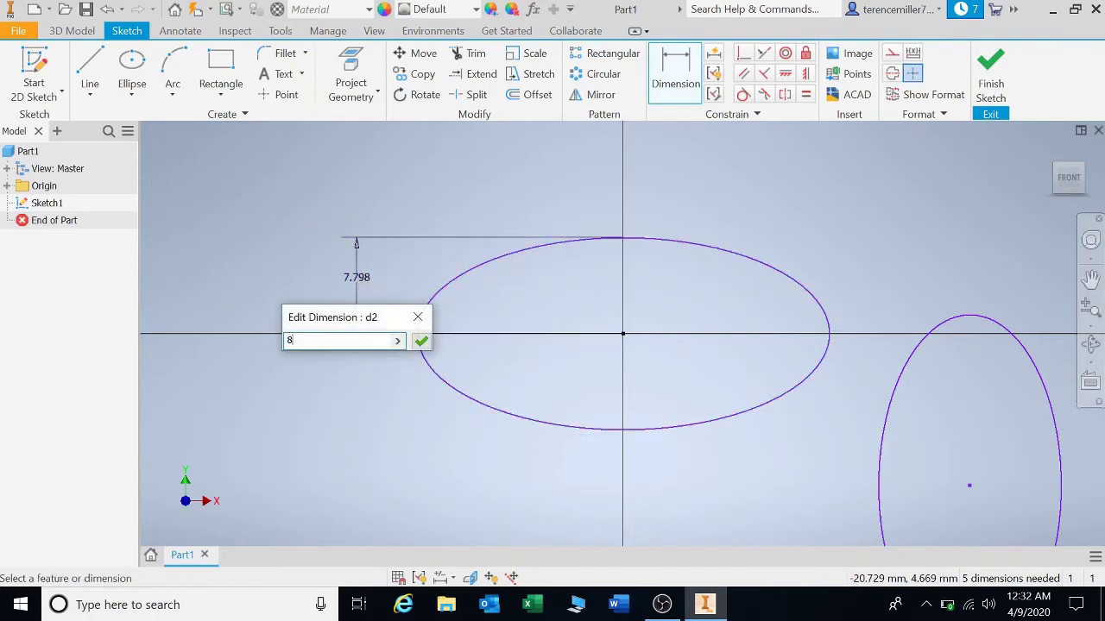
key(Return)
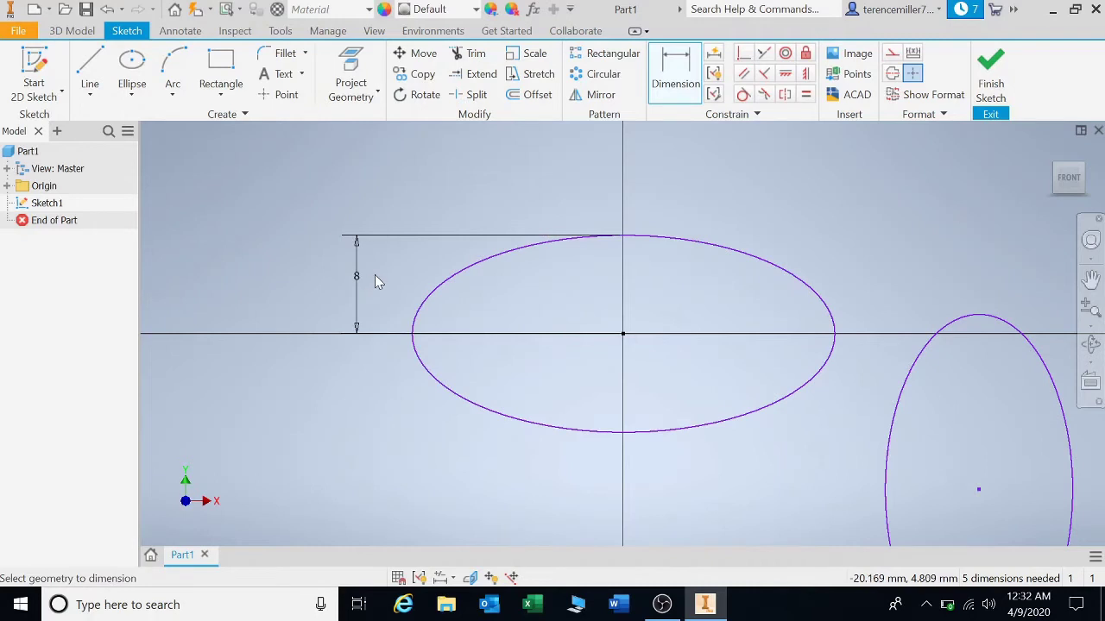
Dimension the horizontal half-axis of the ellipse at the origin to 20 mm.
click(644, 241)
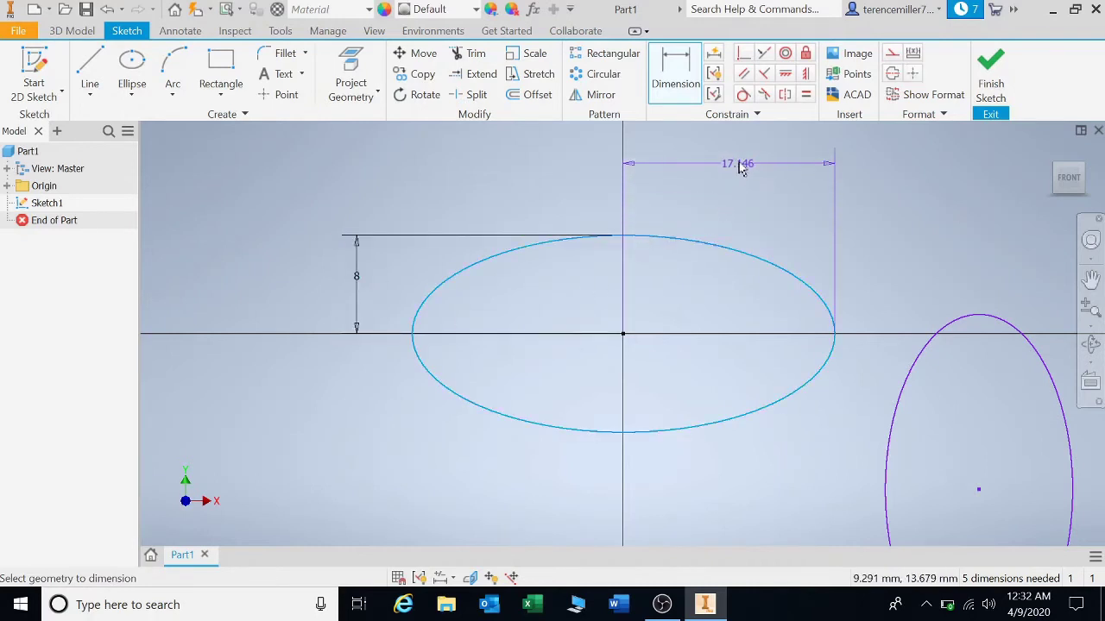
click(738, 164)
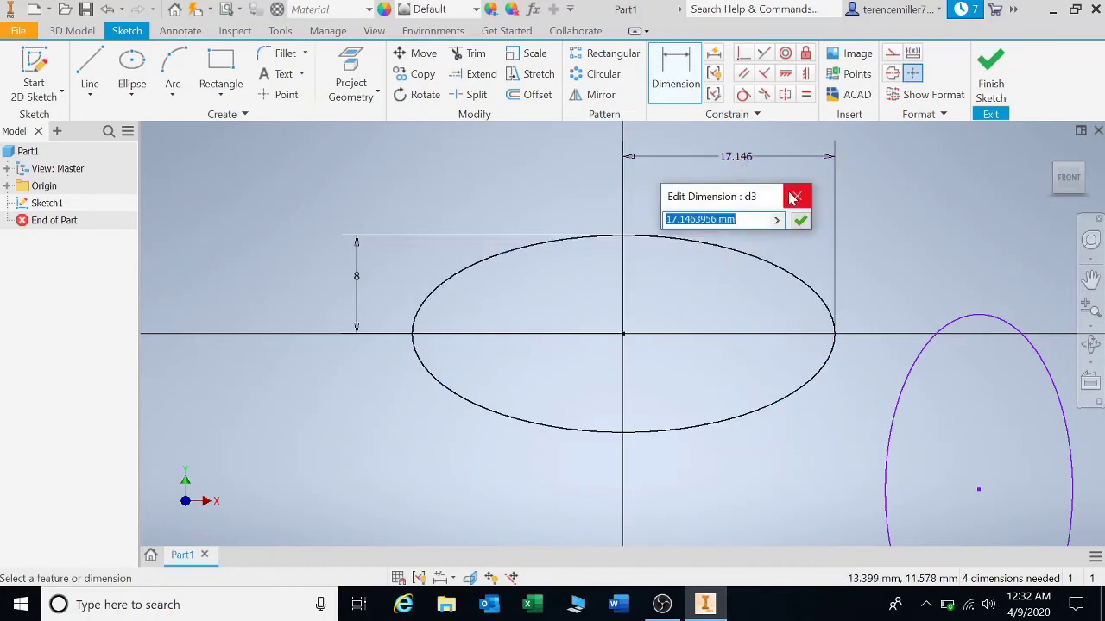
text(20)
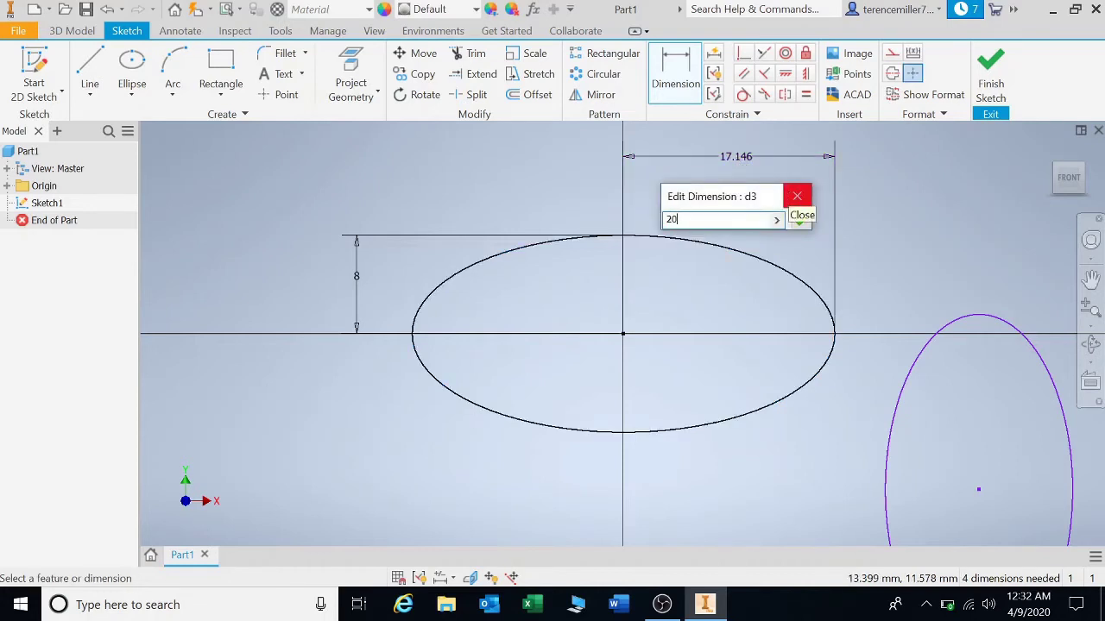
key(Return)
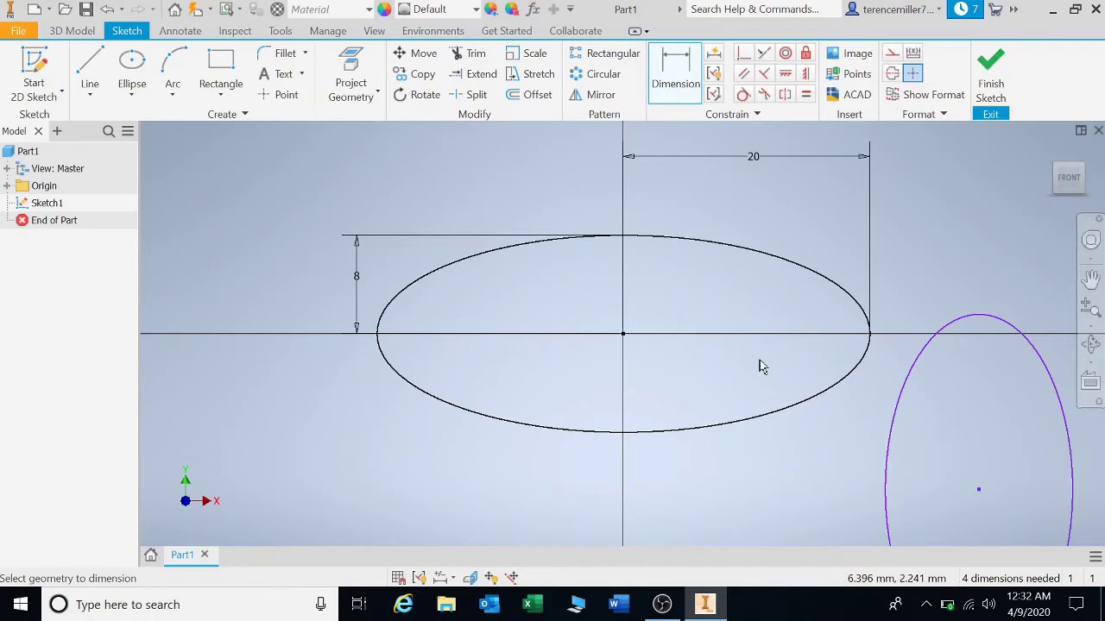
Dimension the vertical half-axis of the upright ellipse to 15 mm.
scroll(762, 367, up, 2)
scroll(761, 366, down, 4)
middle_drag(882, 466, 737, 316)
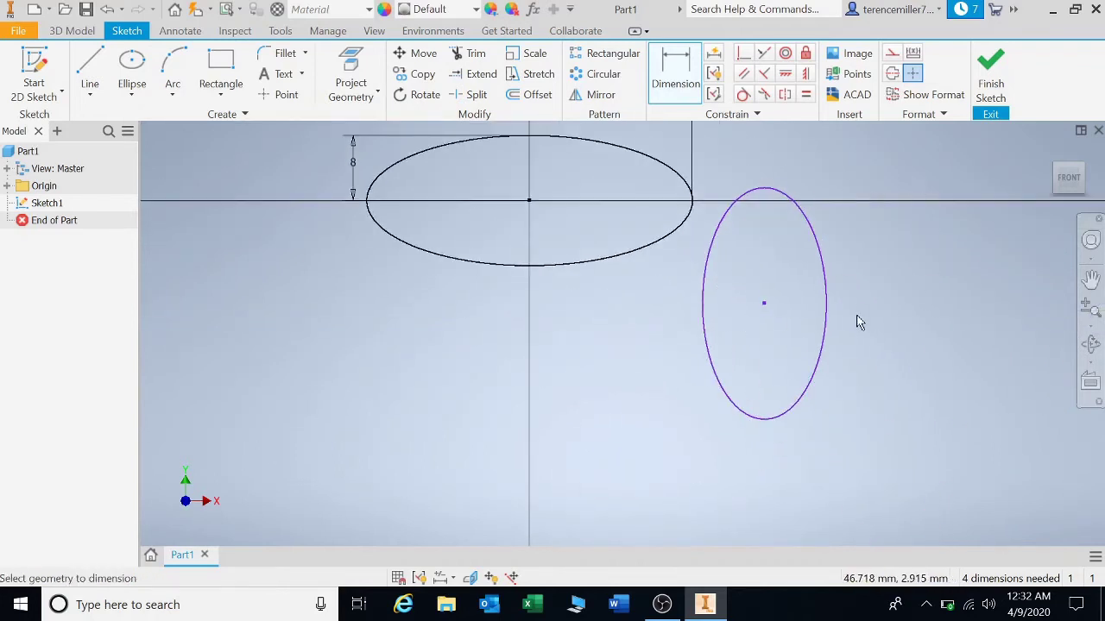
click(826, 321)
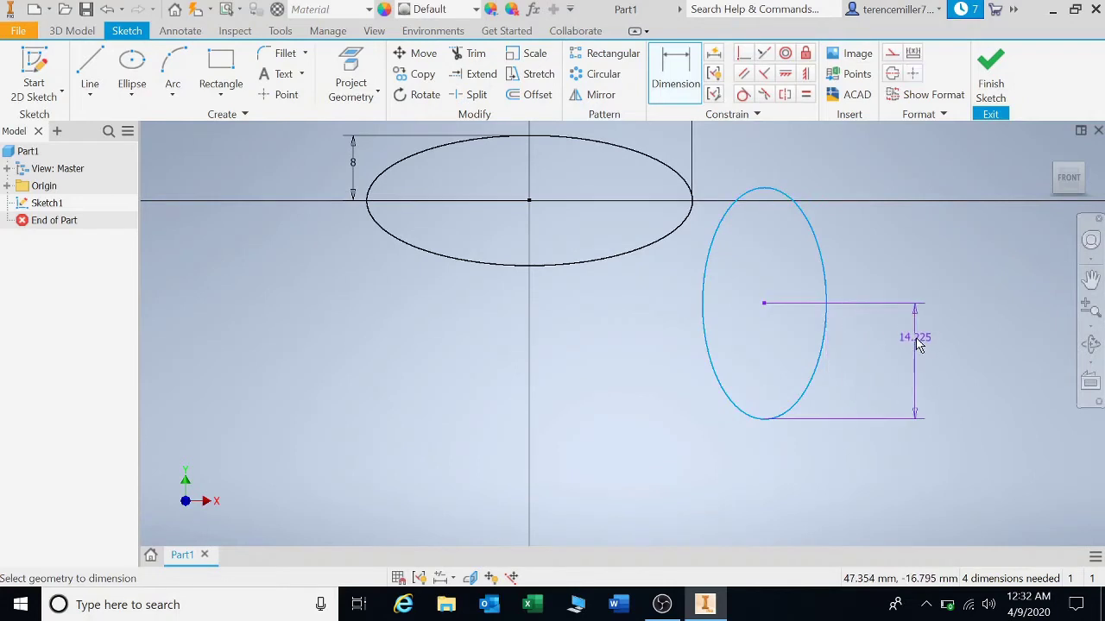
click(914, 350)
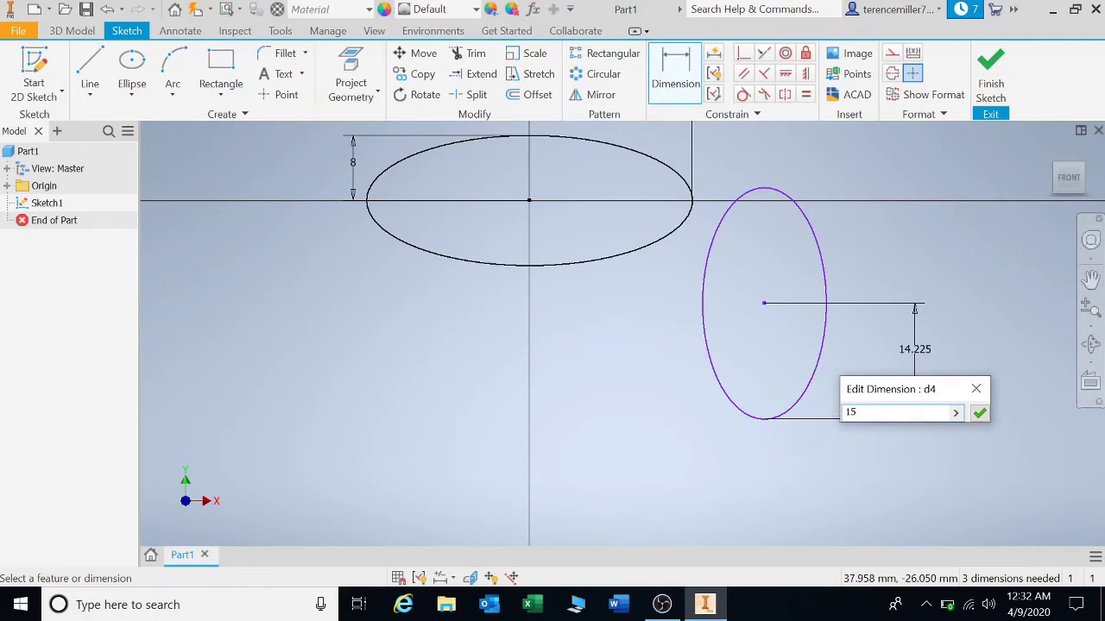
key(Return)
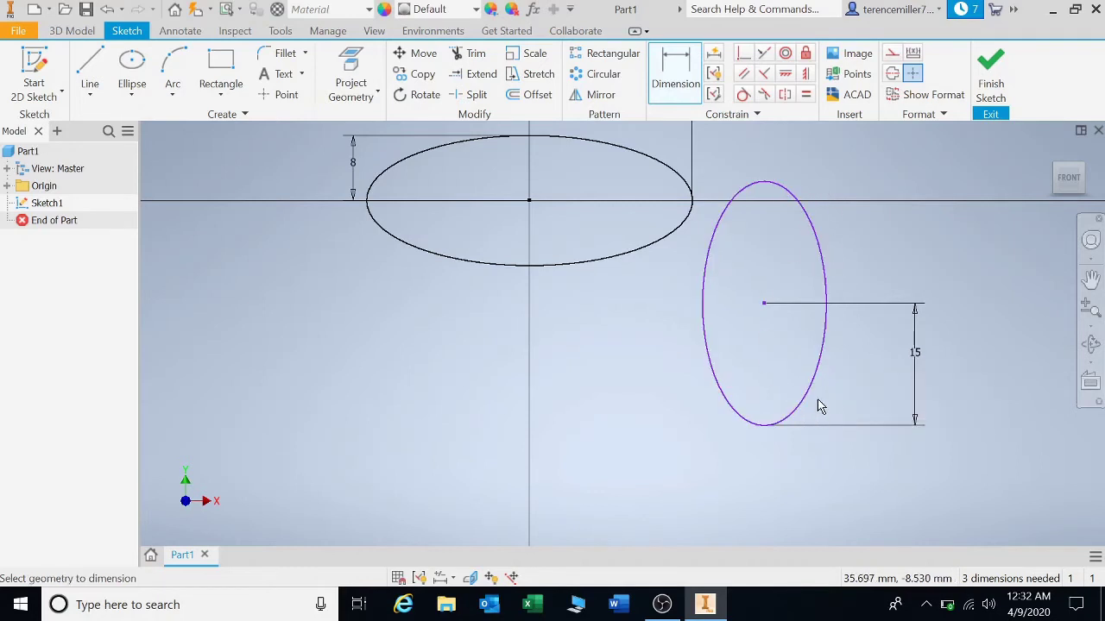
Dimension the horizontal half-axis of the upright ellipse to 8 mm.
click(811, 399)
click(795, 489)
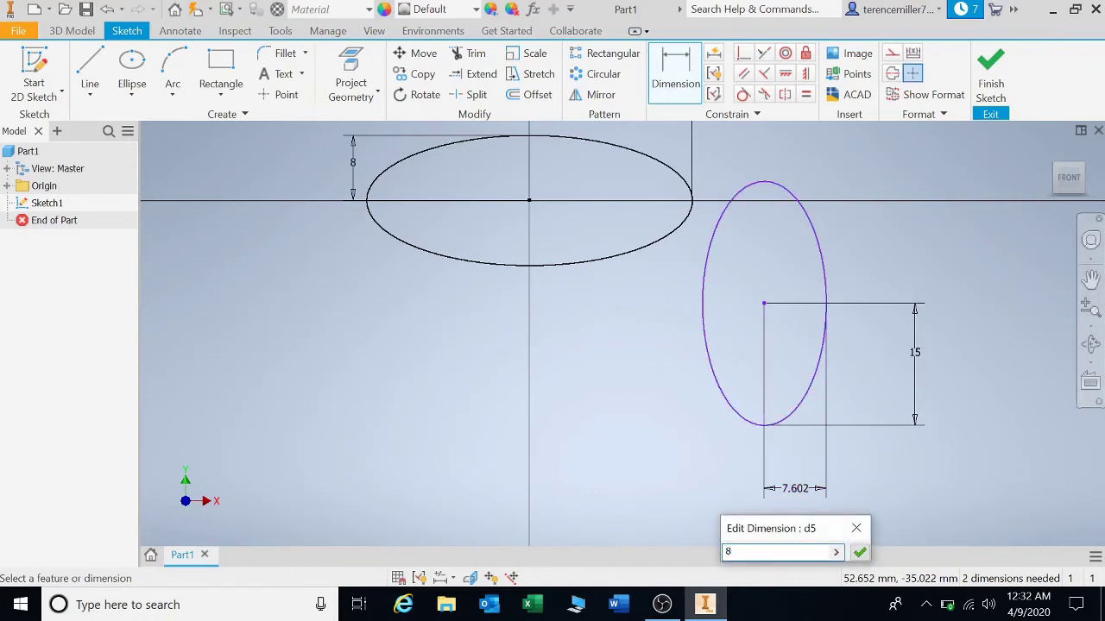
text(8)
key(Return)
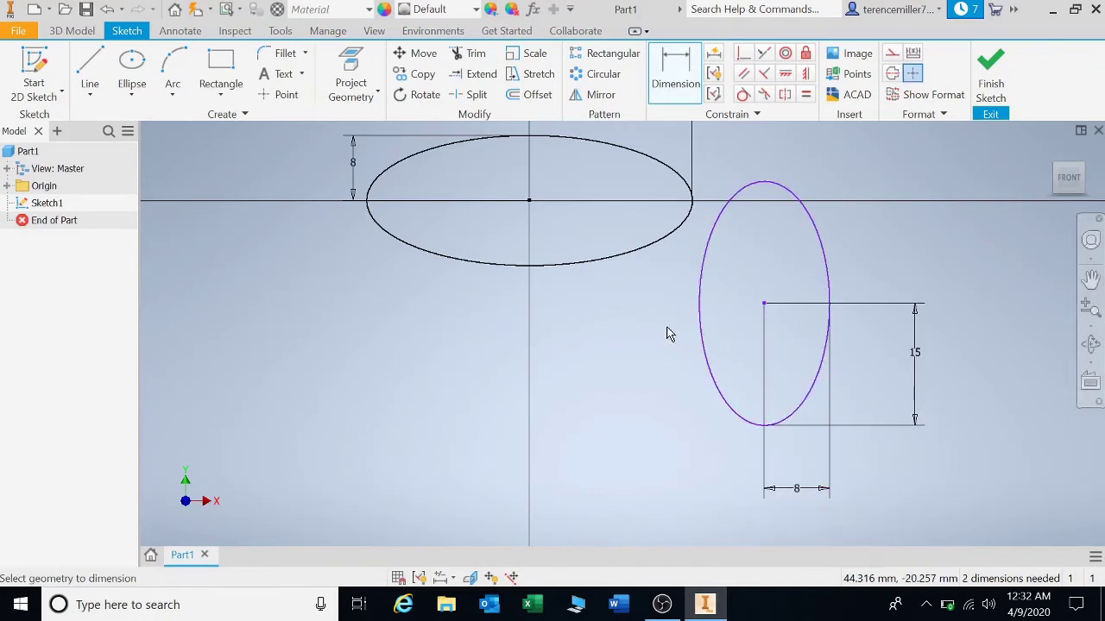
Delete both ellipses together with their dimensions from the sketch.
scroll(628, 375, down, 3)
scroll(629, 373, up, 3)
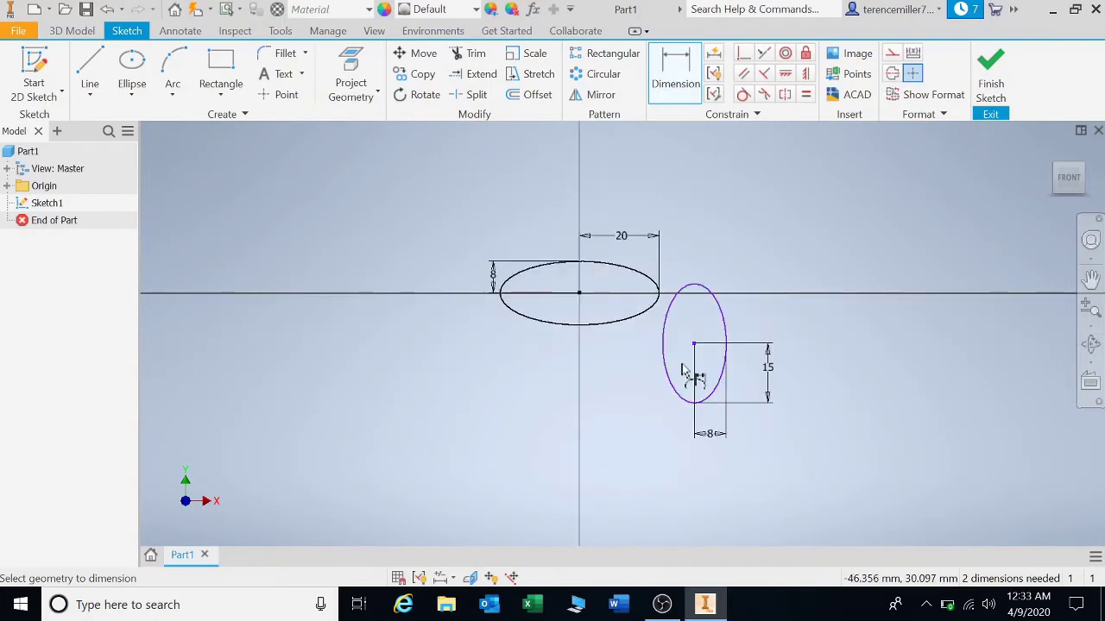
key(Escape)
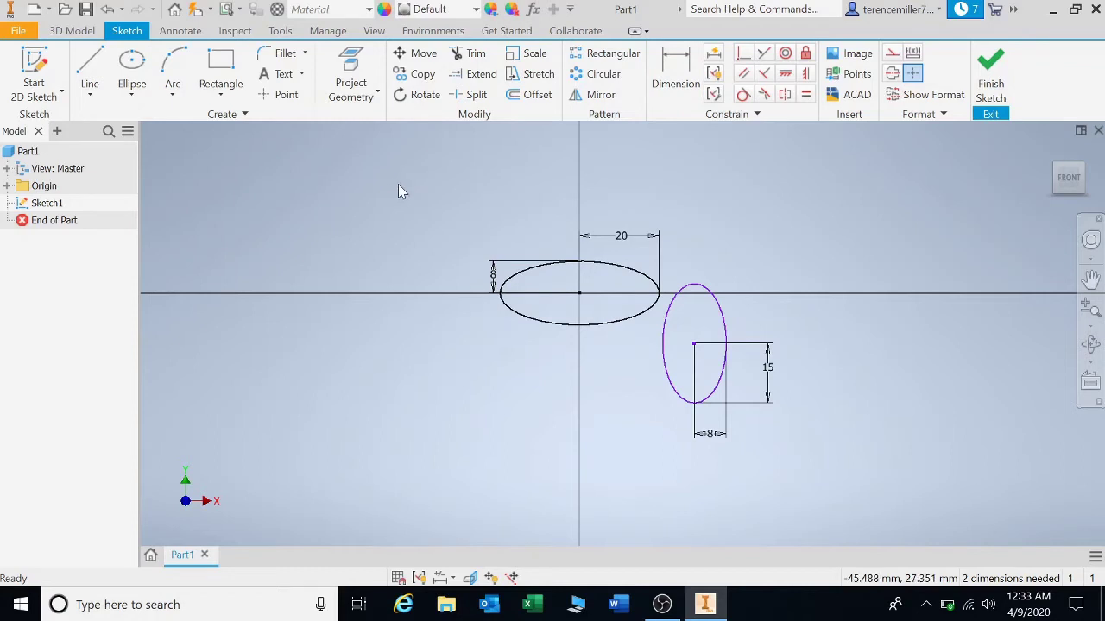
drag(398, 184, 895, 469)
key(Delete)
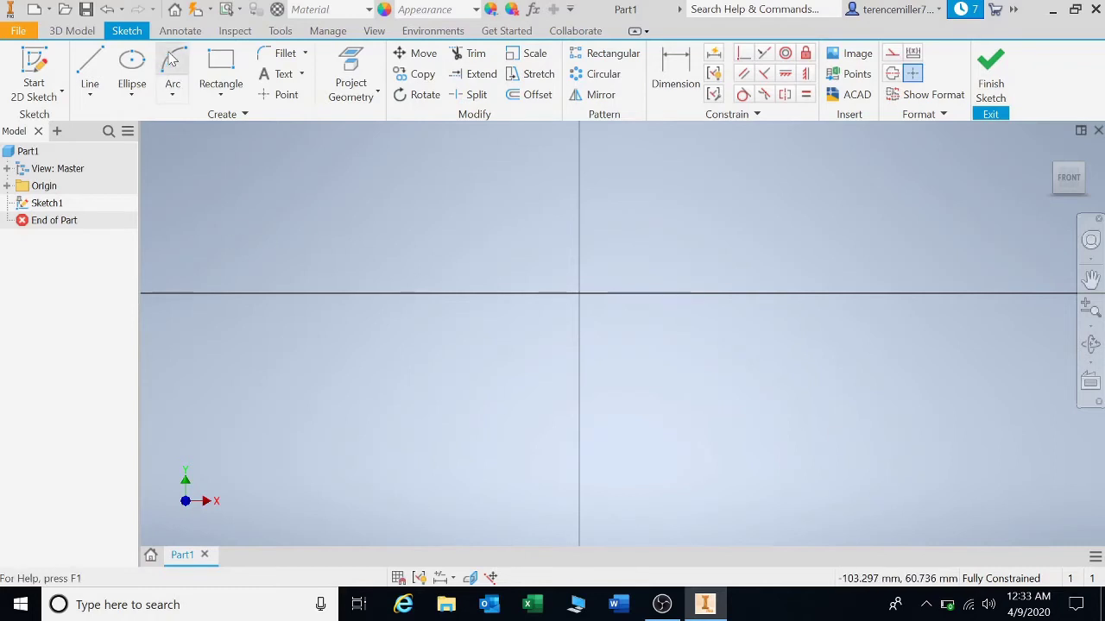
click(131, 93)
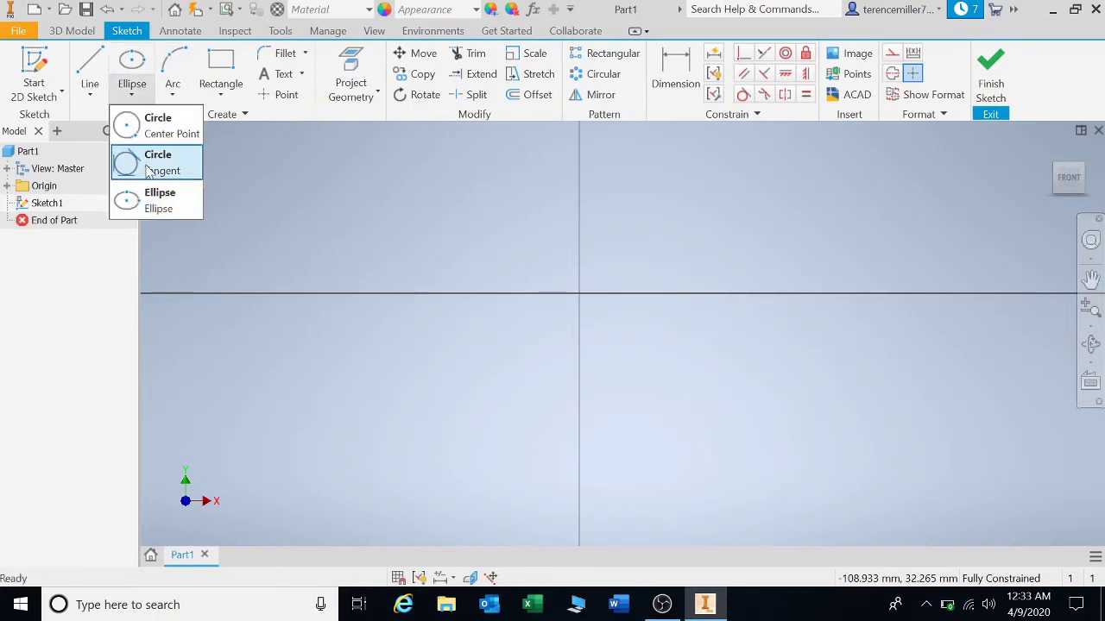
click(307, 169)
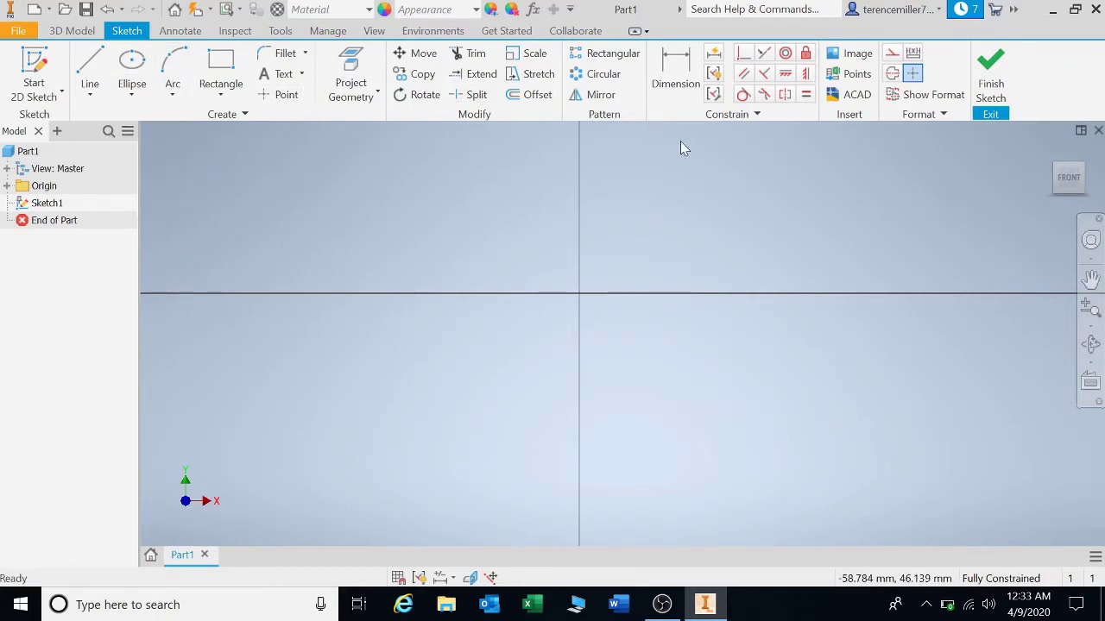
Sketch a three-point arc of about 106 mm radius with both ends at negative X, one below and one above the X axis.
click(174, 98)
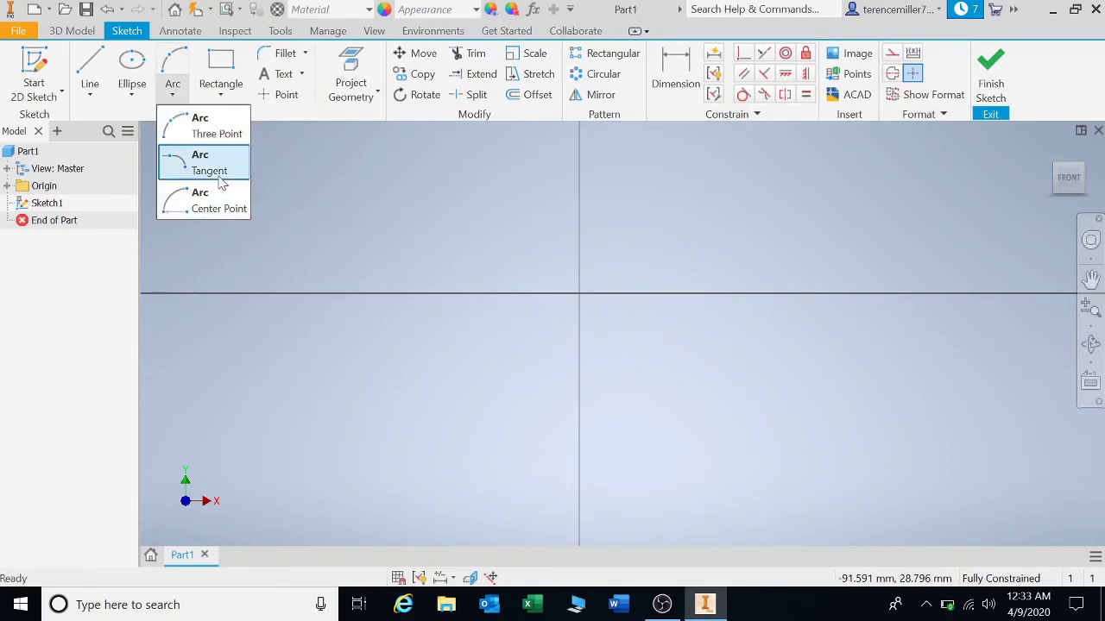
click(207, 136)
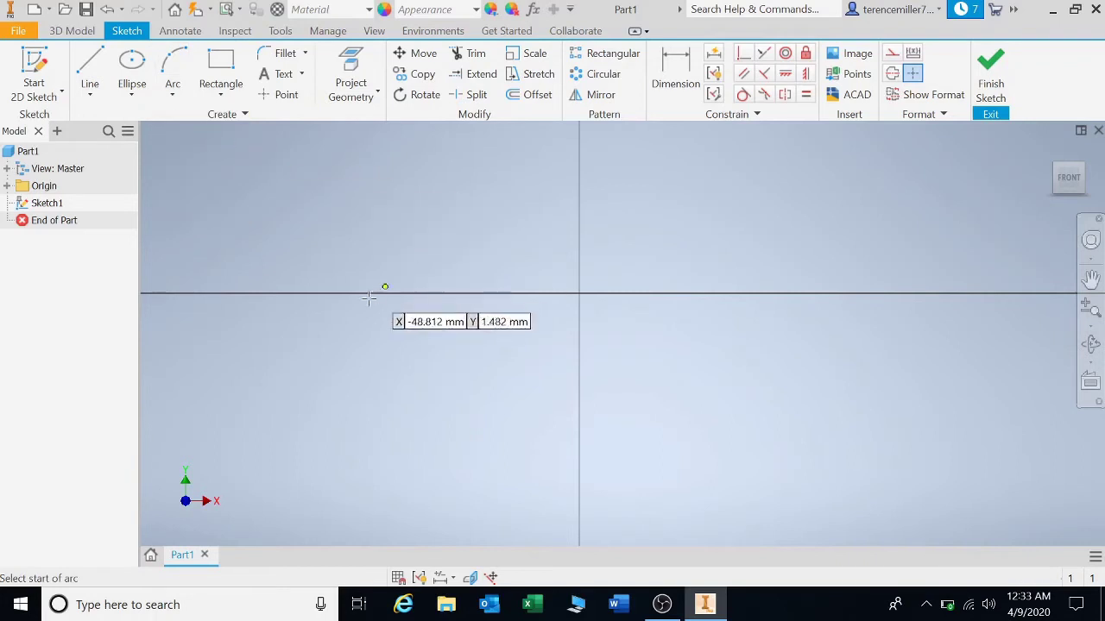
click(382, 330)
click(482, 250)
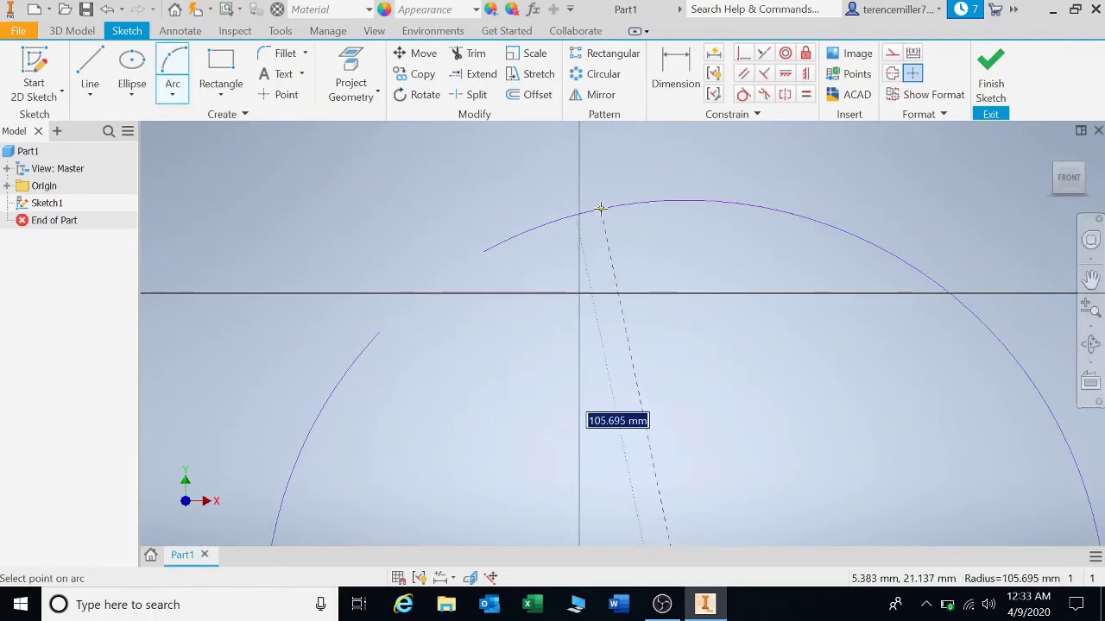
click(599, 208)
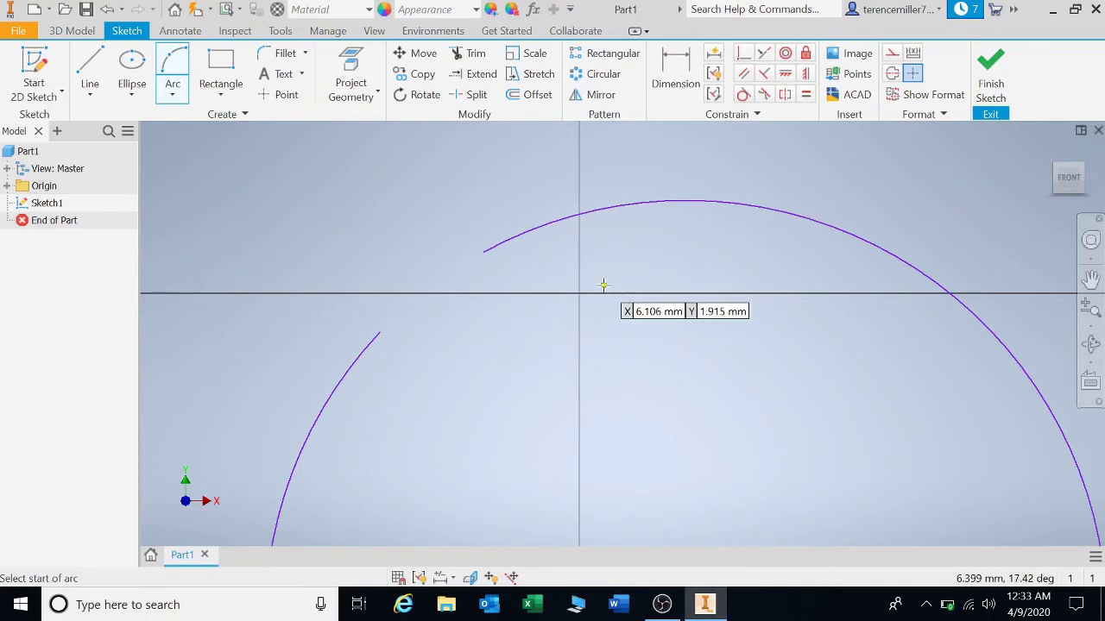
Delete the large three-point arc of about 106 mm radius.
key(Escape)
click(624, 205)
key(Delete)
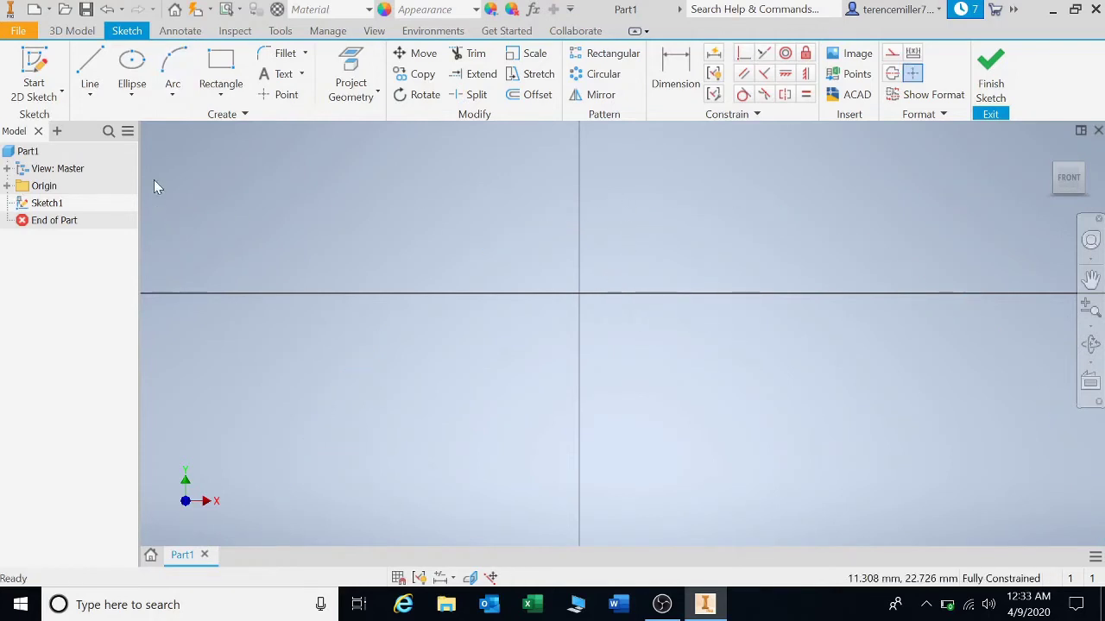
Sketch a three-point arc from the negative X axis to about 35 mm up the Y axis, passing through the positive X axis.
click(171, 79)
click(367, 293)
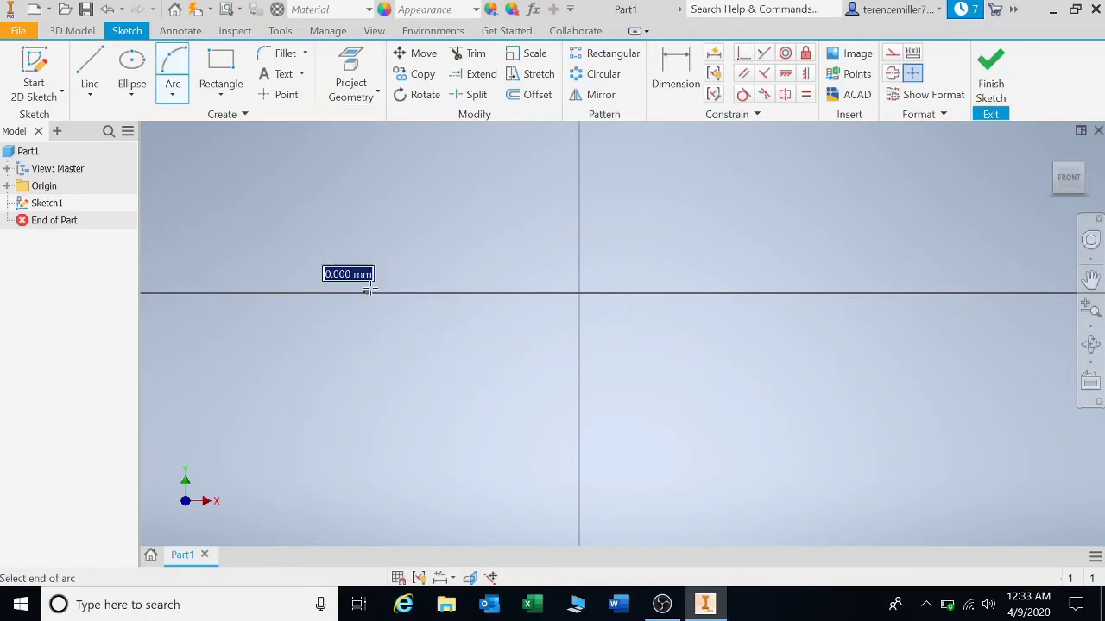
click(579, 155)
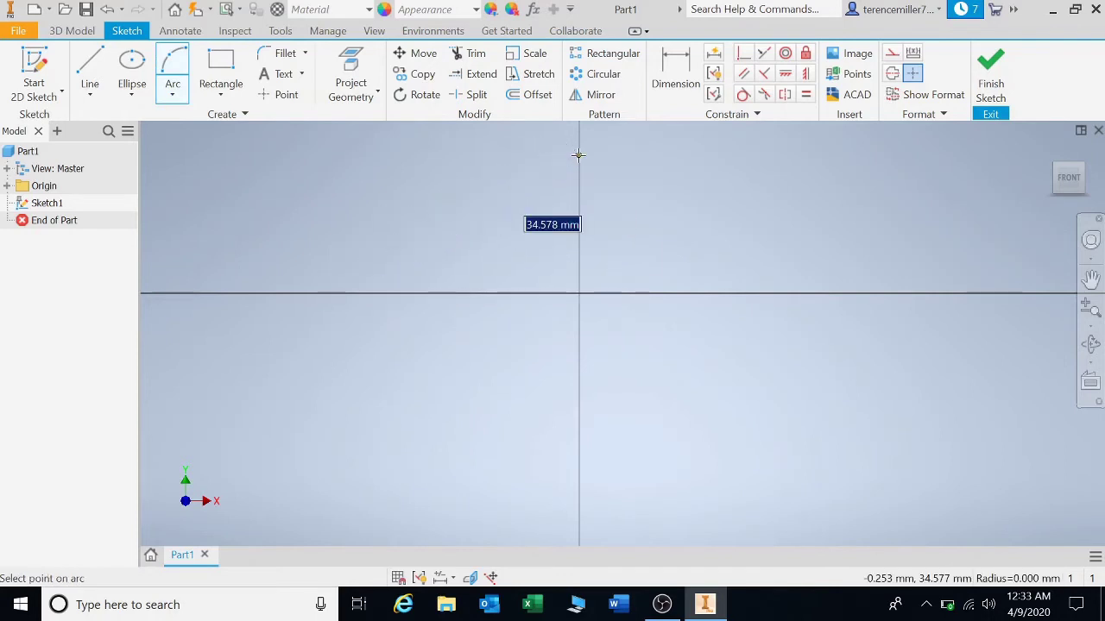
click(800, 294)
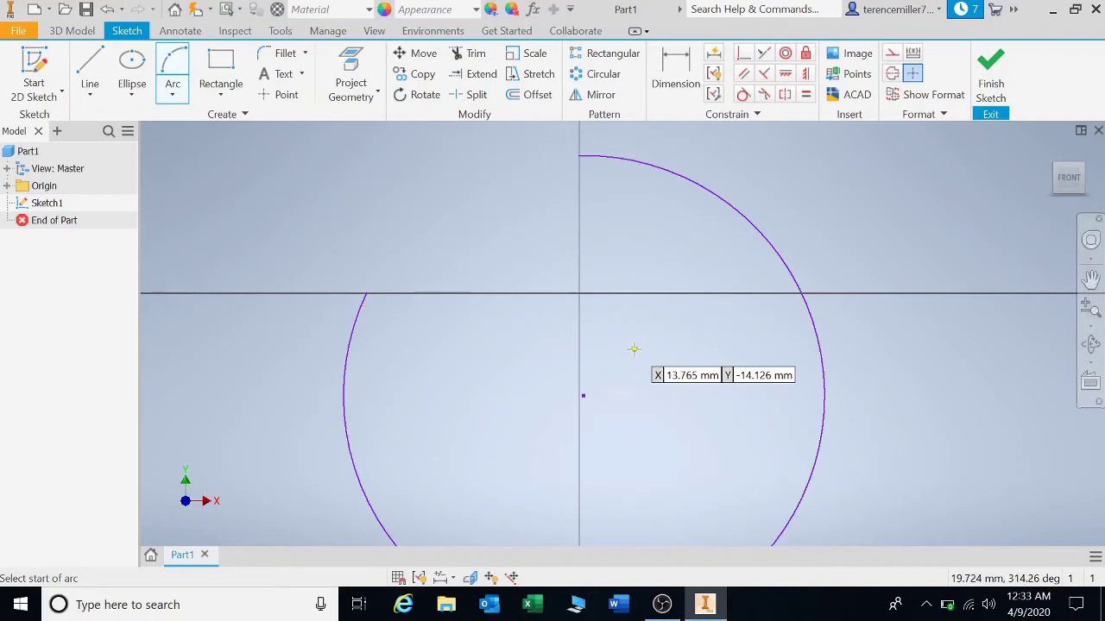
Leave the arc command and delete the three-point arc that ends on the Y axis.
key(Escape)
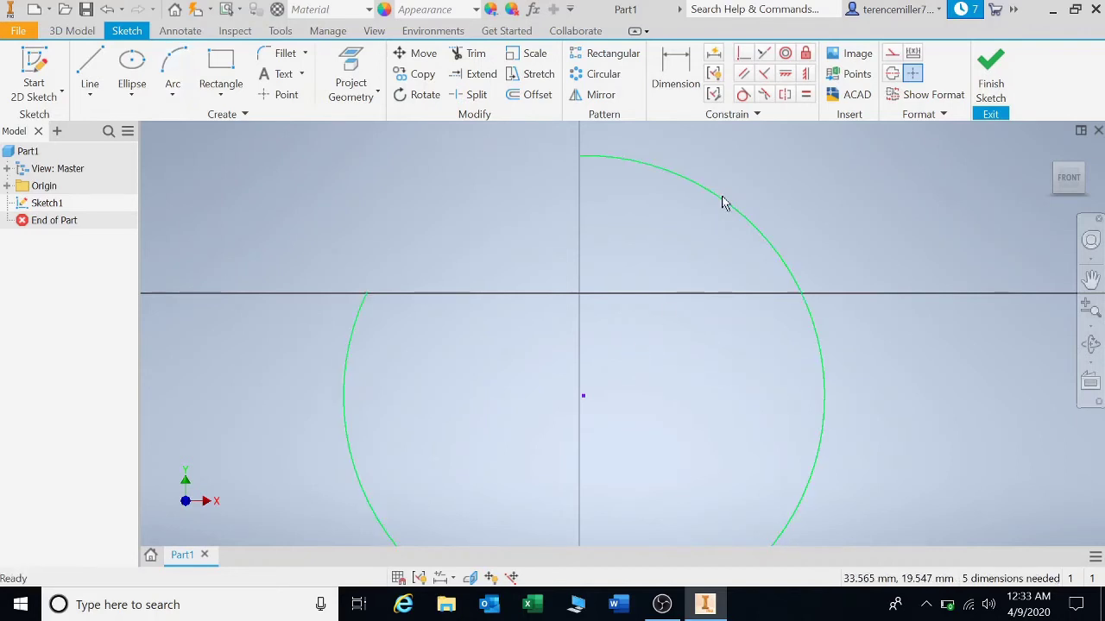
click(722, 207)
key(Delete)
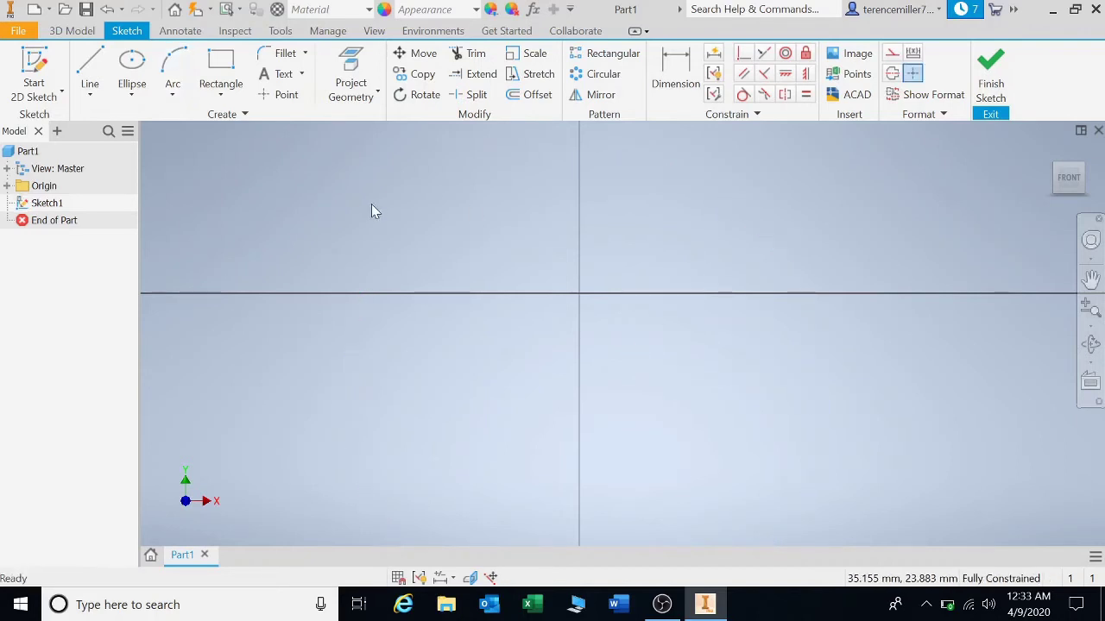
Sketch a centre-point arc centred below the X axis at negative X, starting about 72 mm along negative X and sweeping over to positive X.
click(174, 91)
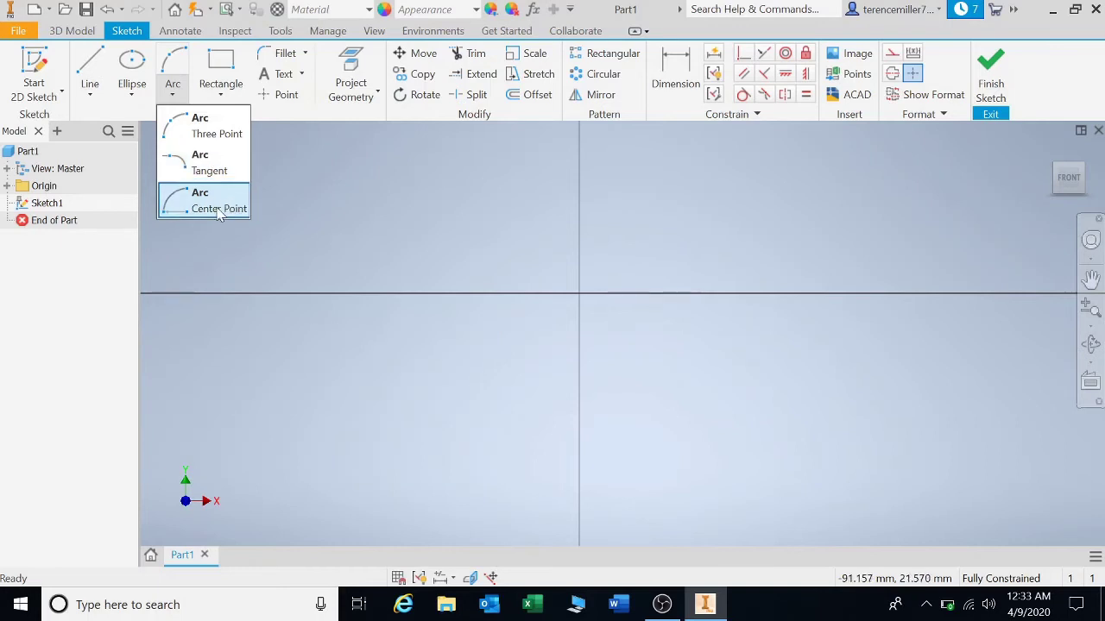
click(219, 209)
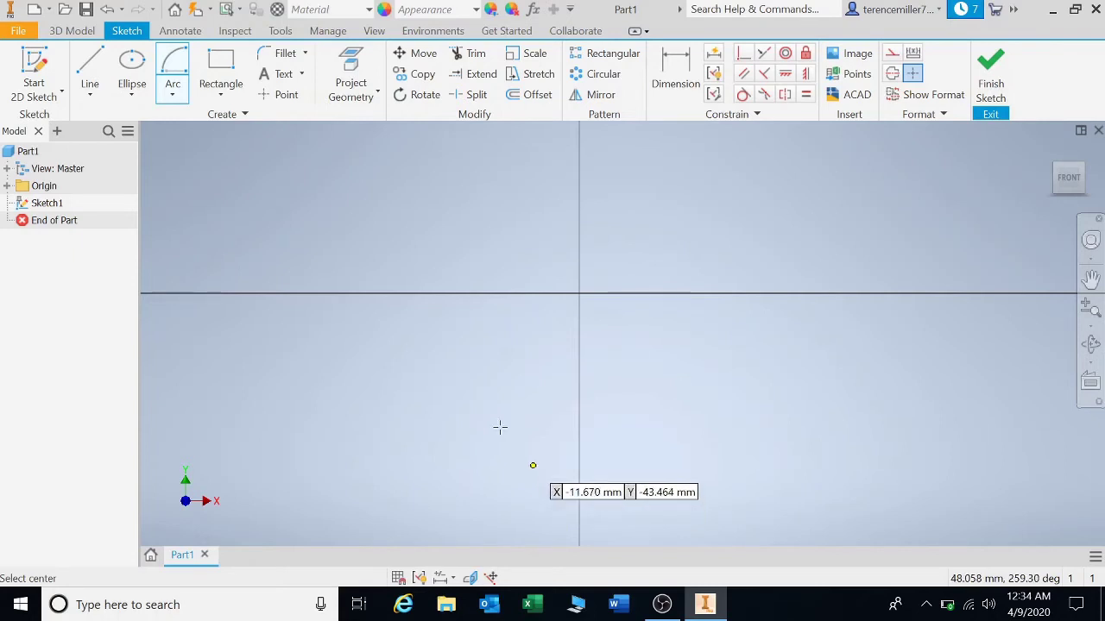
click(520, 452)
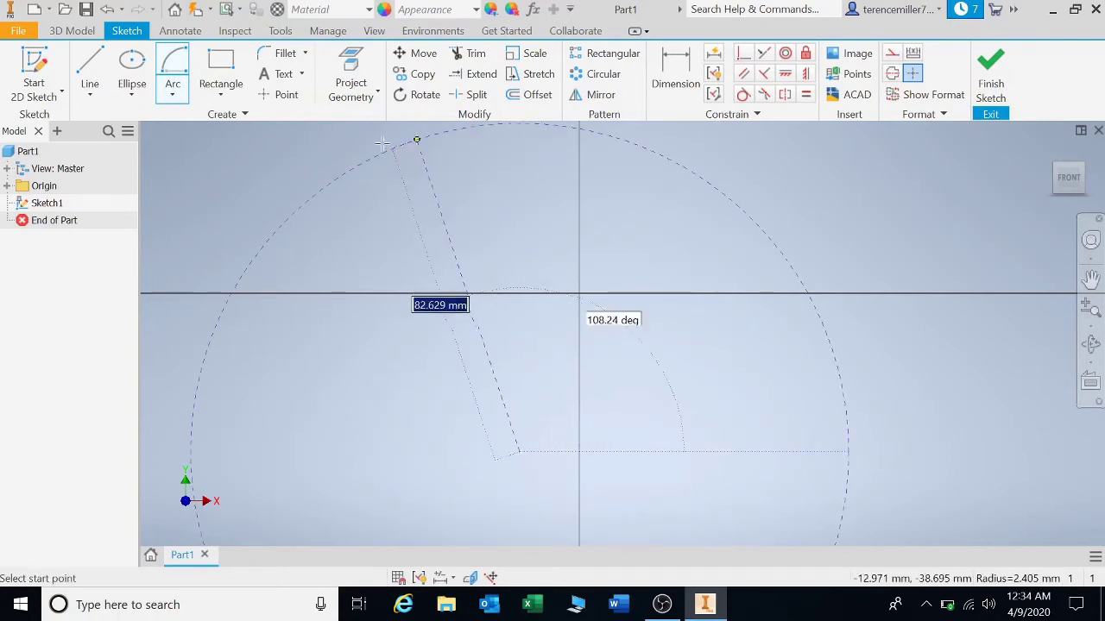
click(294, 281)
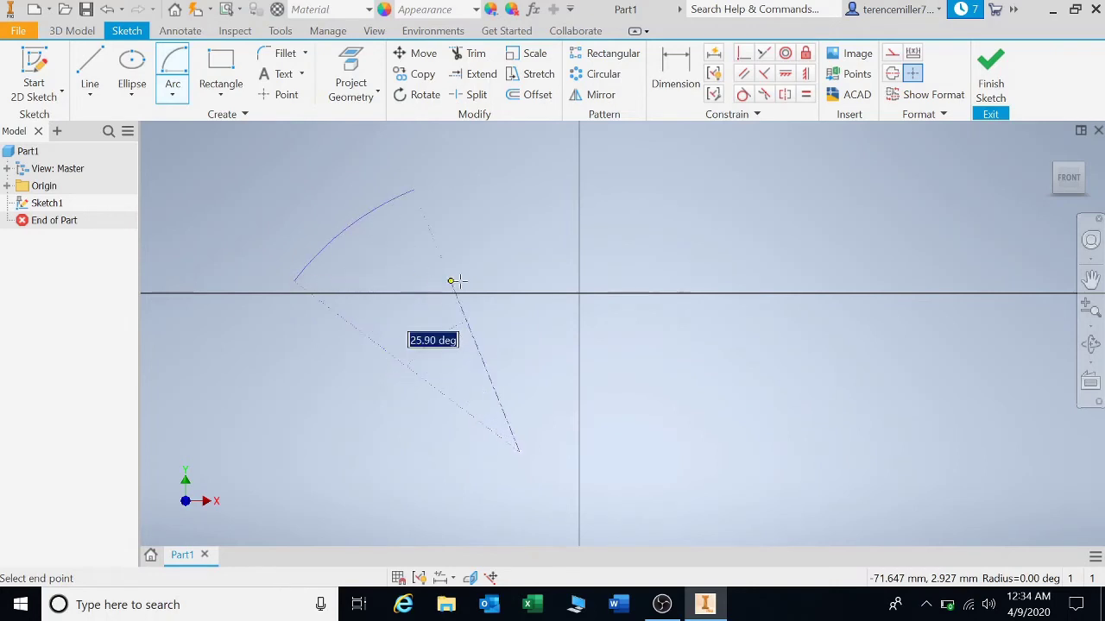
click(751, 322)
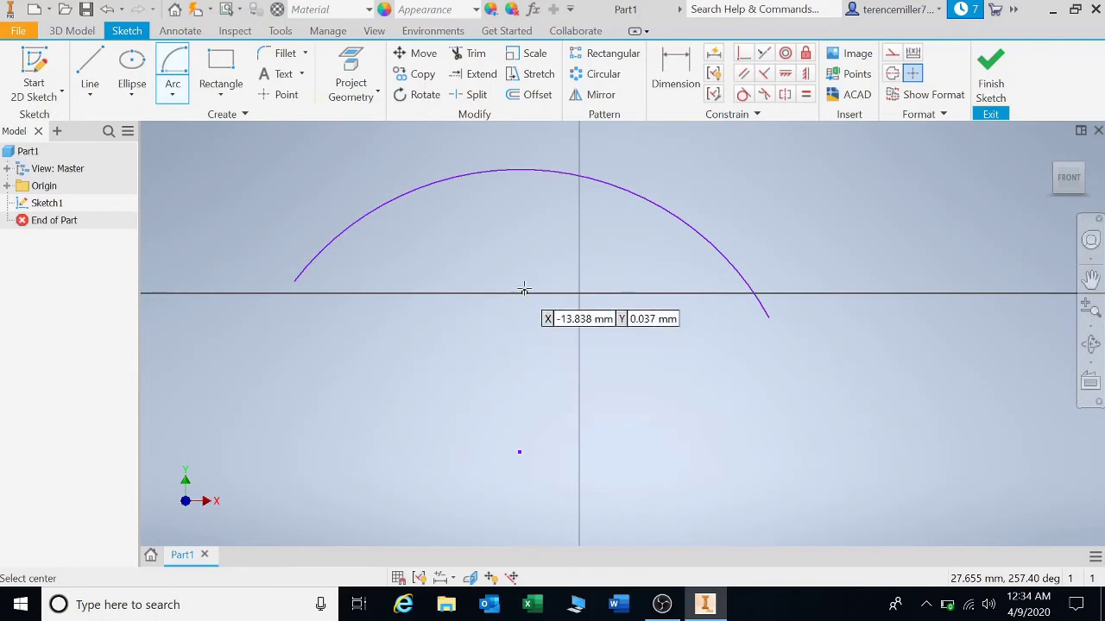
Delete the centre-point arc from the sketch.
key(Escape)
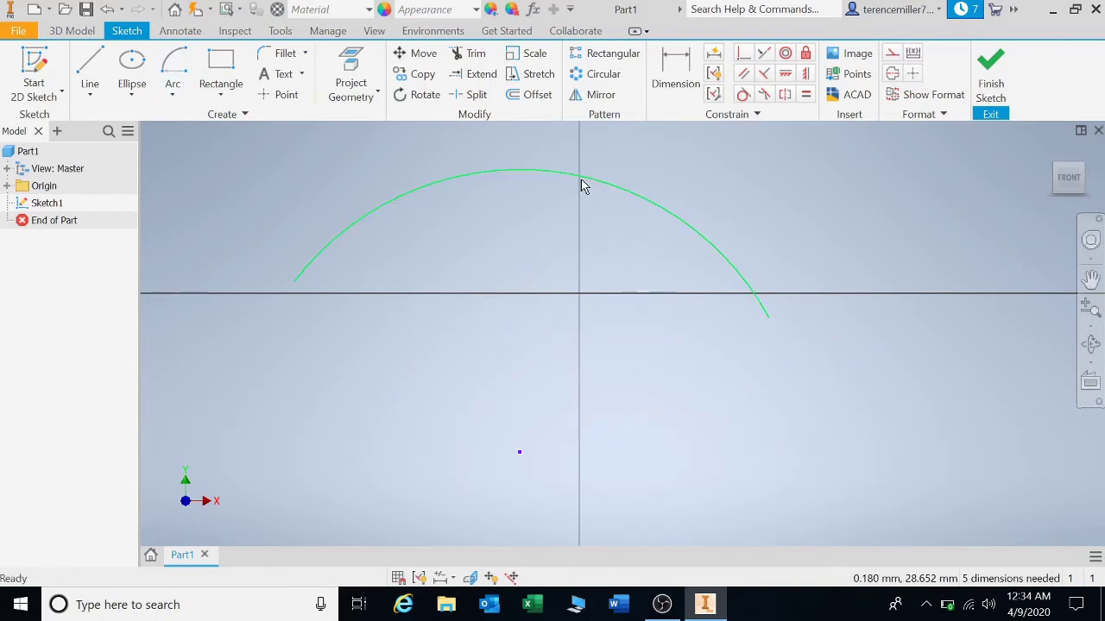
key(Return)
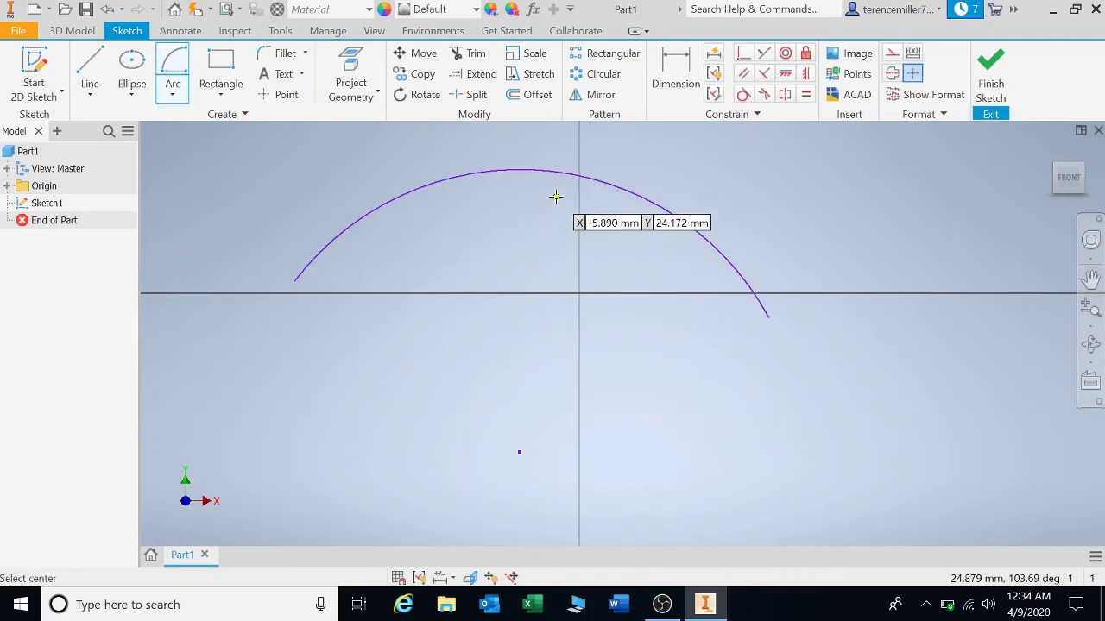
key(Escape)
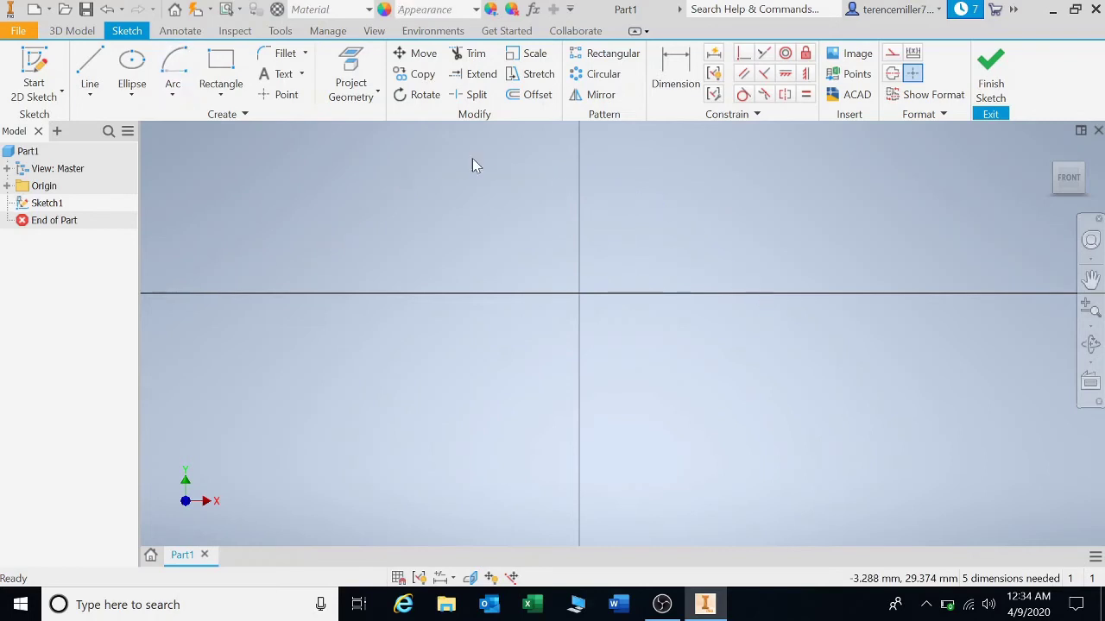
Sketch a centre-point arc centred about 49 mm below the origin near the Y axis, with a radius of about 83 mm spanning about 123 degrees.
click(173, 76)
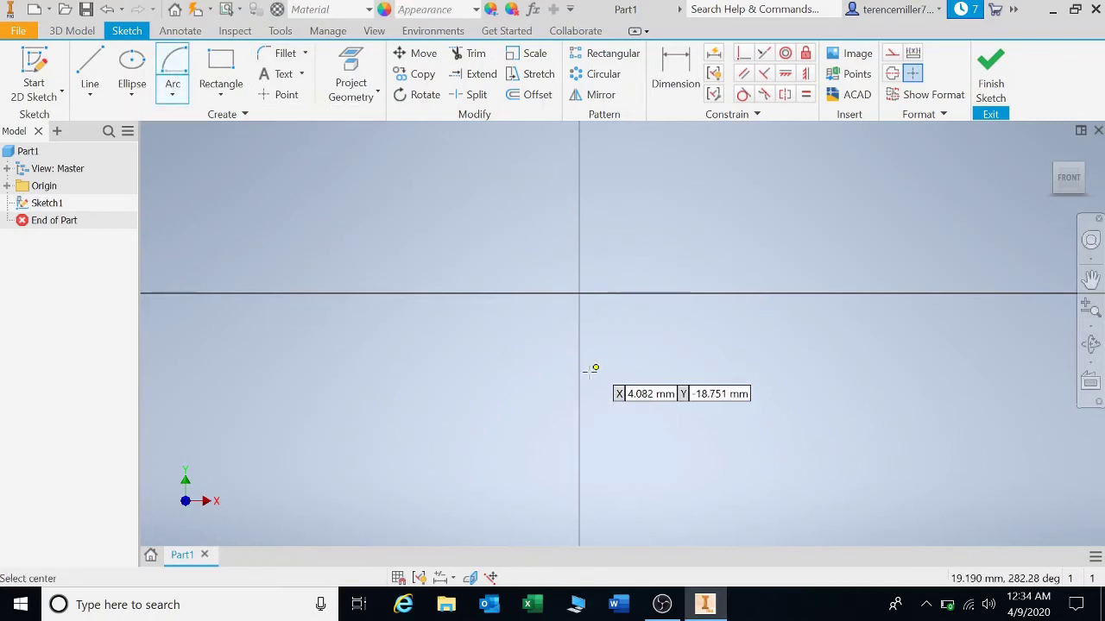
click(572, 486)
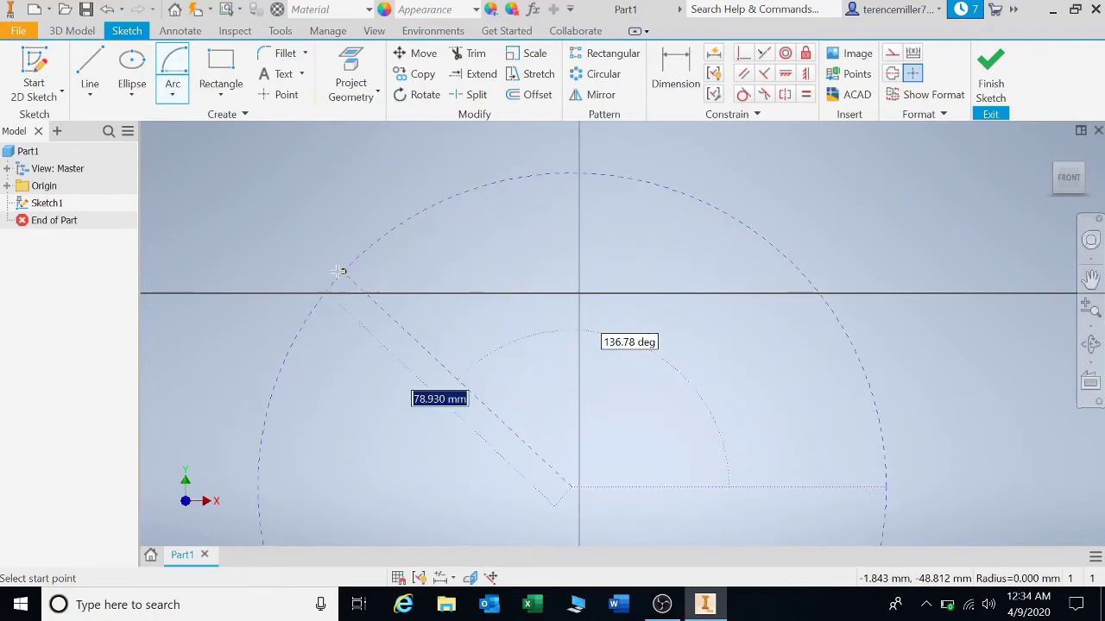
click(286, 317)
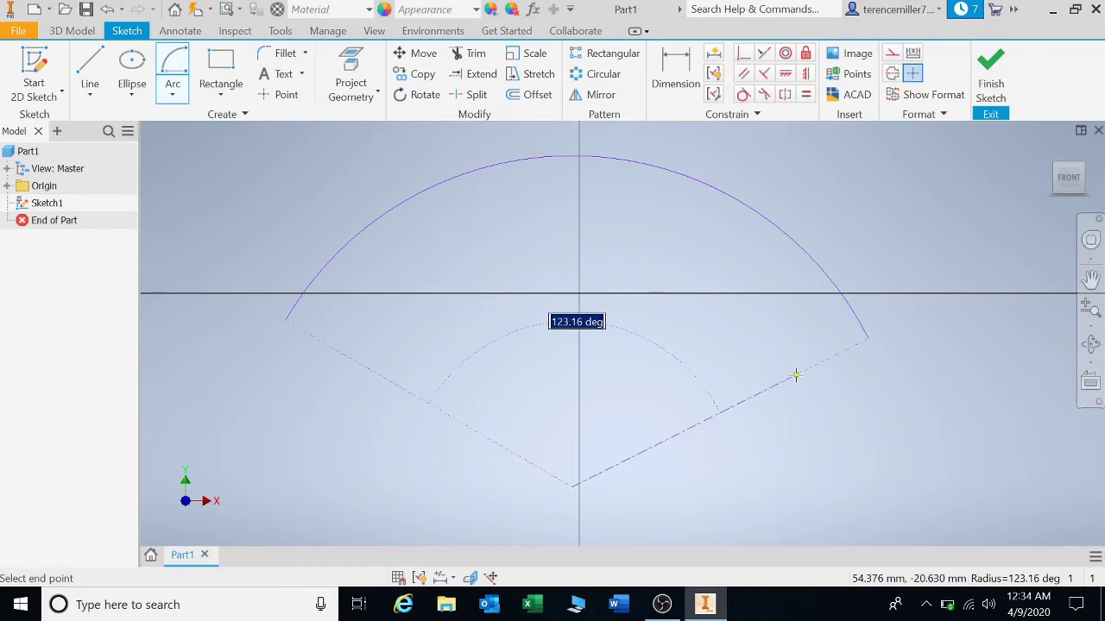
click(796, 376)
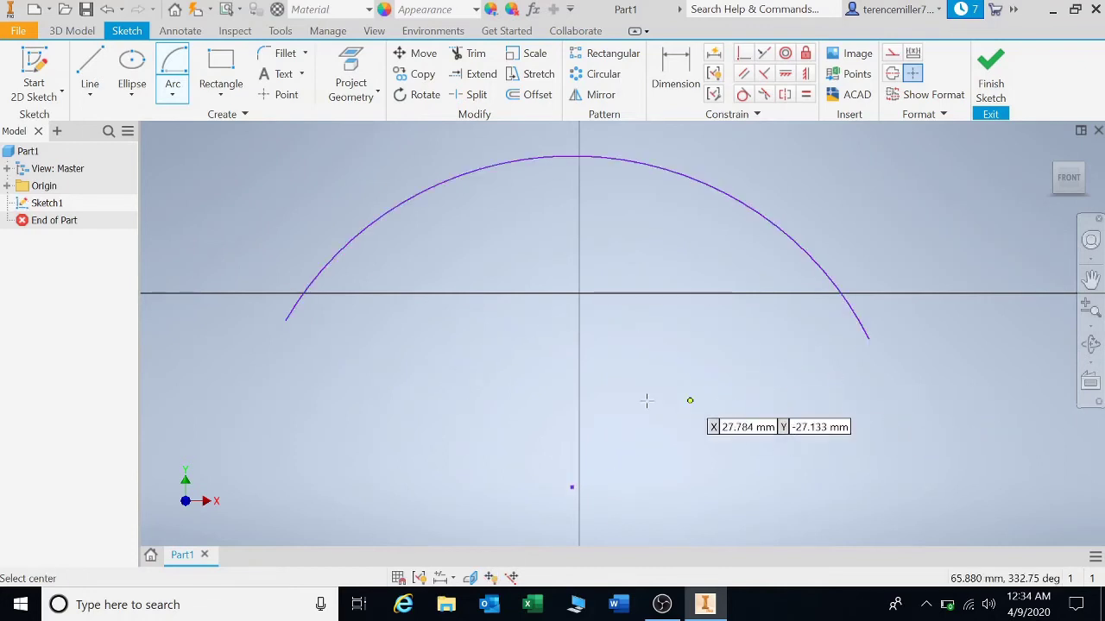
Dimension the centre-point arc's radius as 85 mm.
click(672, 74)
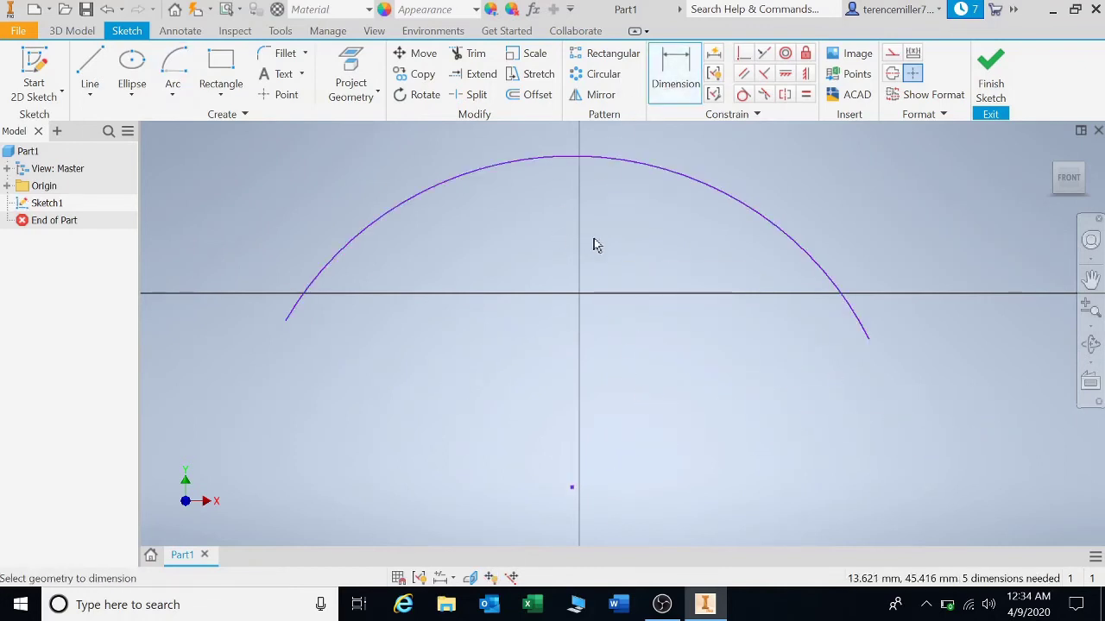
click(648, 171)
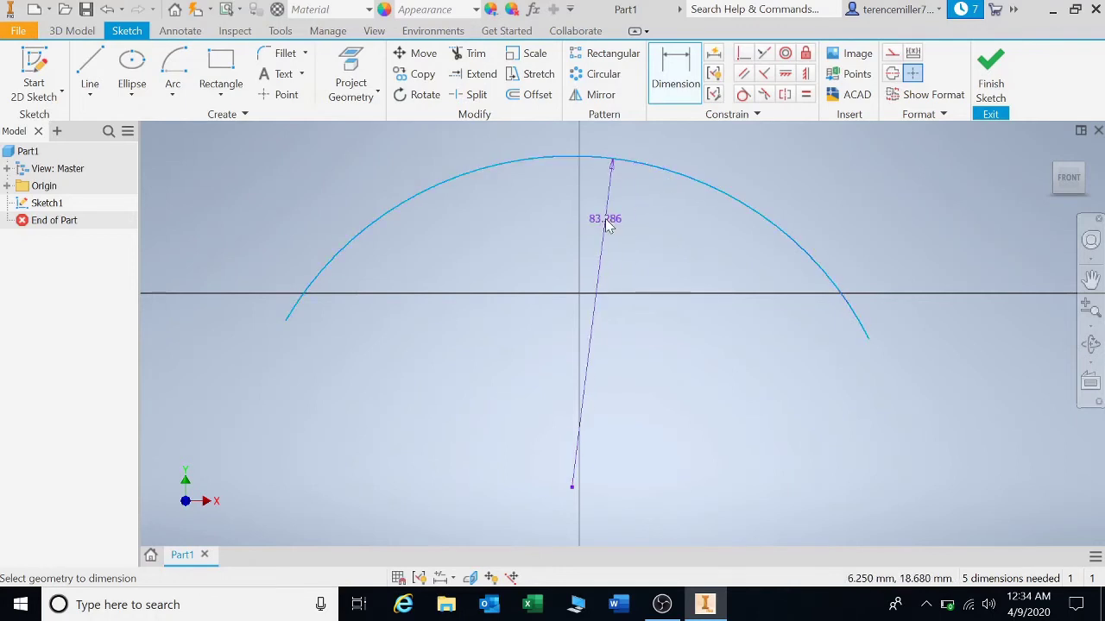
click(608, 223)
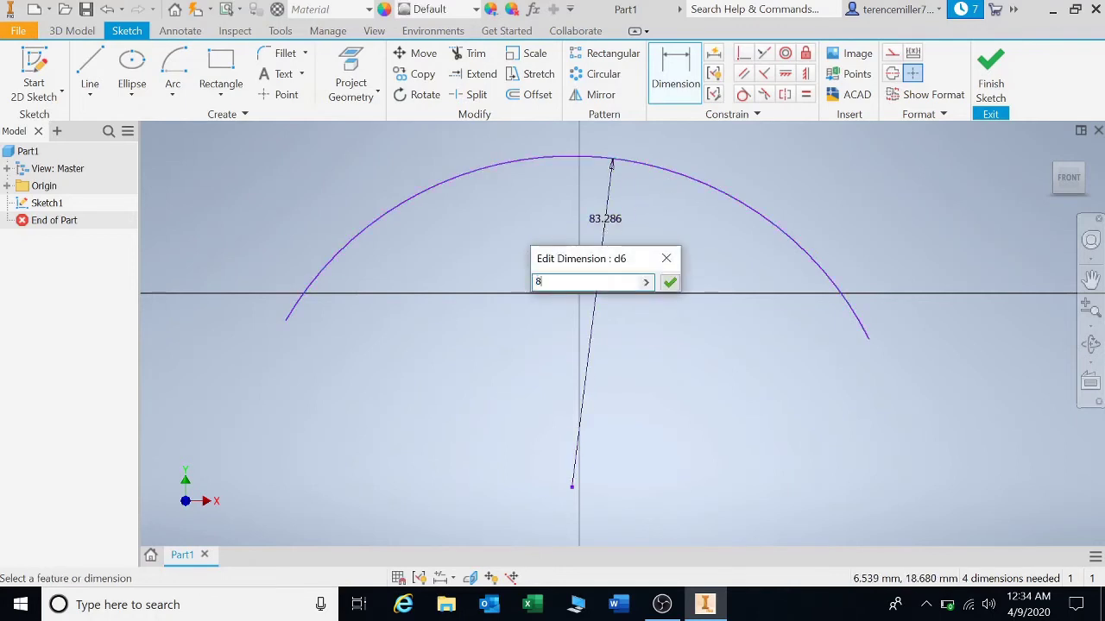
key(Return)
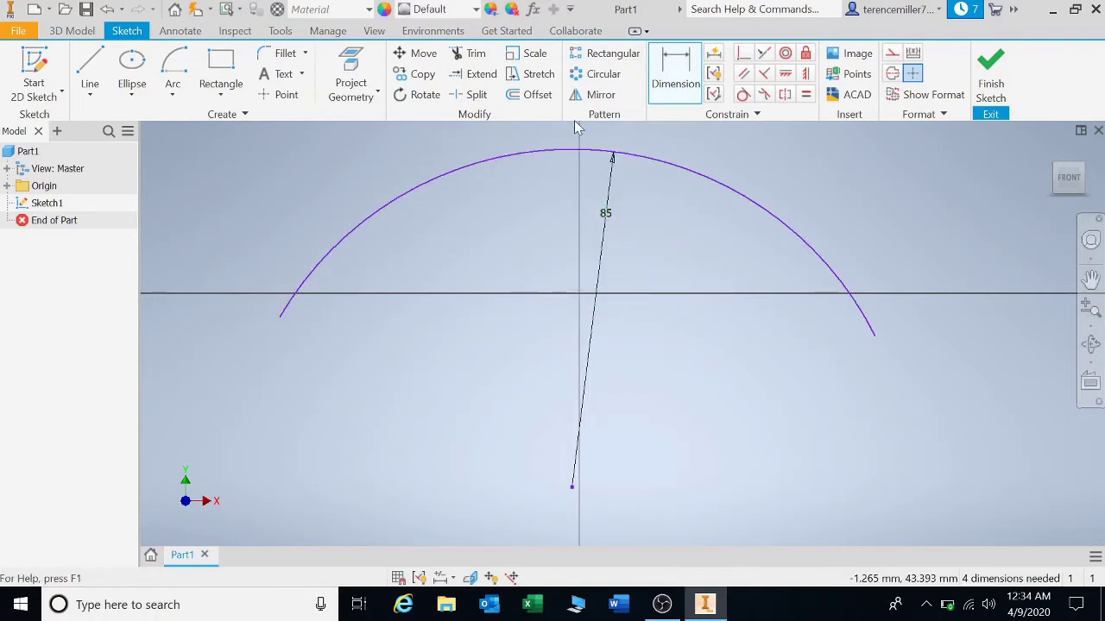
key(Escape)
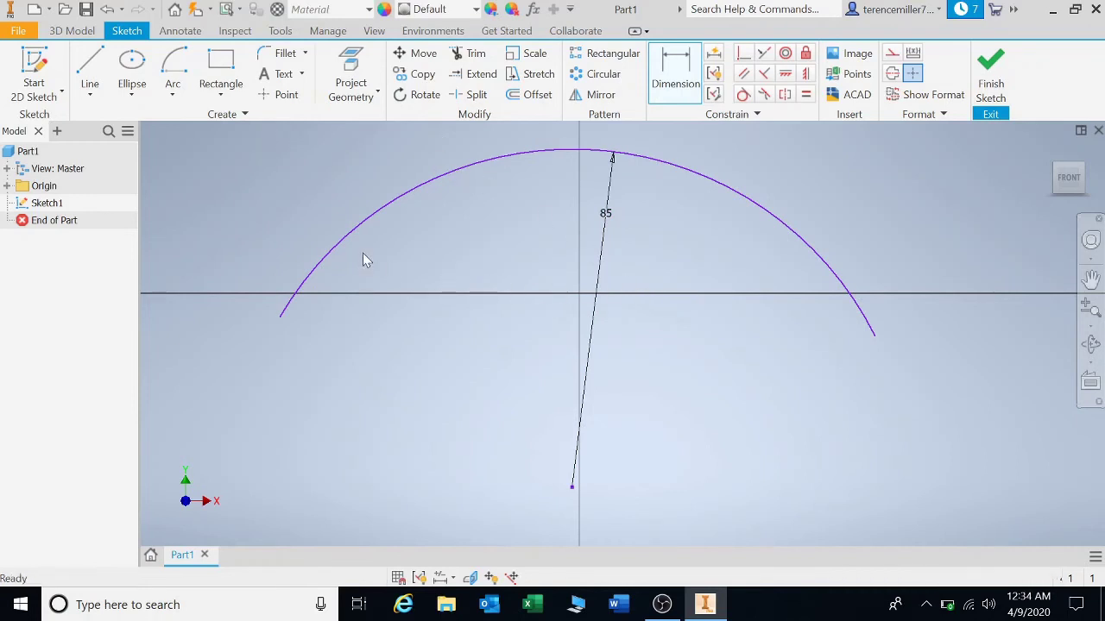
Delete the arc together with its radius dimension from the sketch.
mouse_move(273, 147)
mouse_down()
mouse_move(659, 277)
mouse_move(891, 561)
mouse_move(936, 562)
mouse_up()
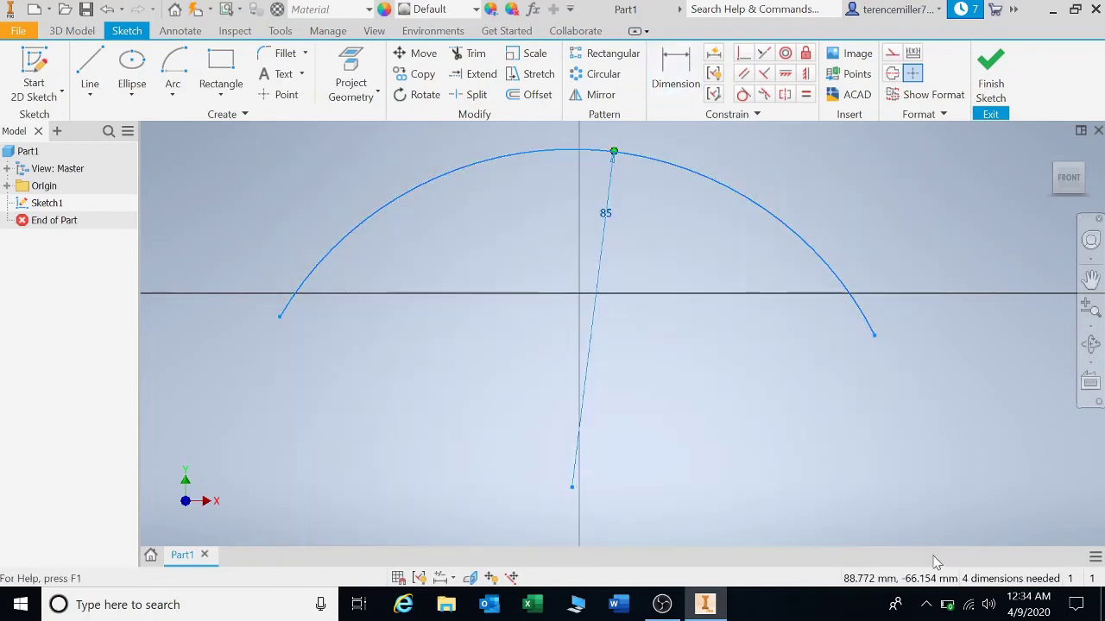
key(Delete)
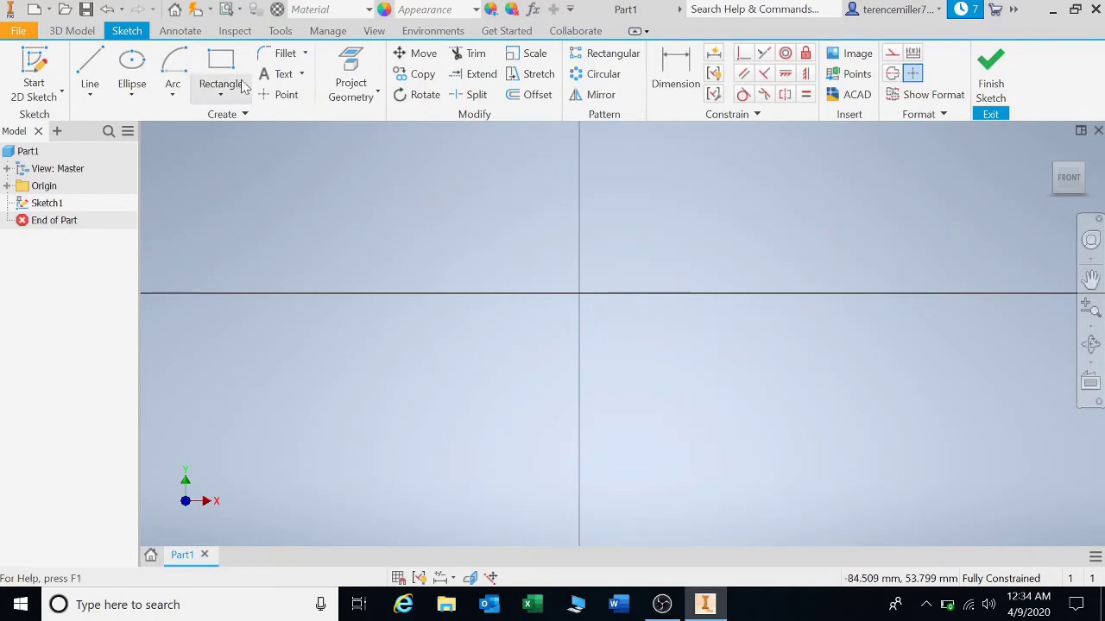
Sketch a two-point rectangle with one corner at the origin, extending into positive X and positive Y.
click(223, 100)
click(252, 122)
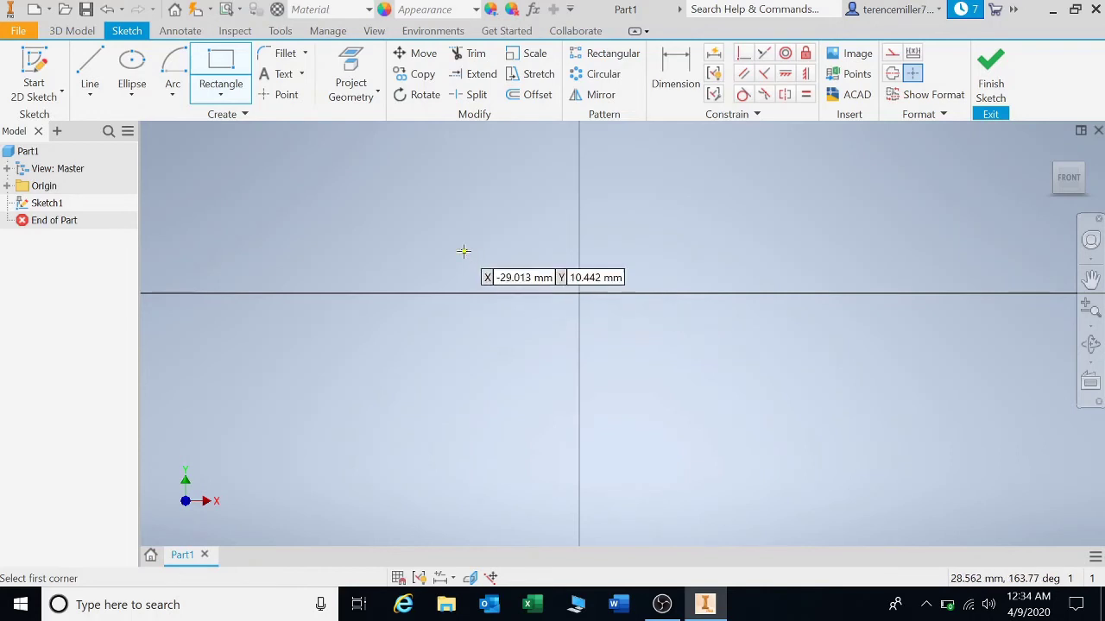
click(448, 352)
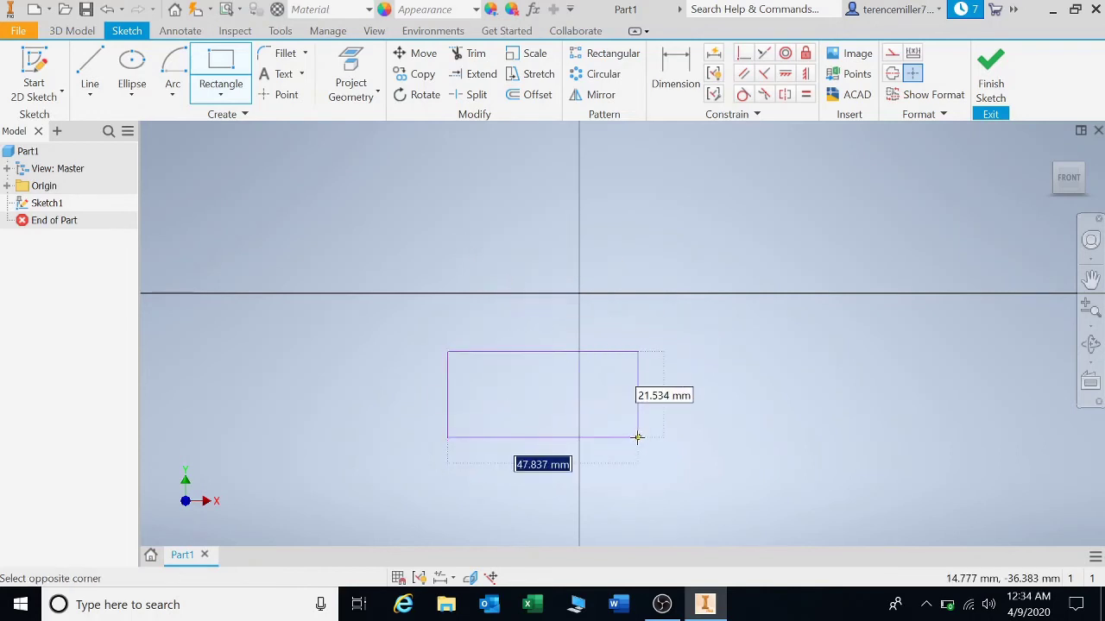
key(Escape)
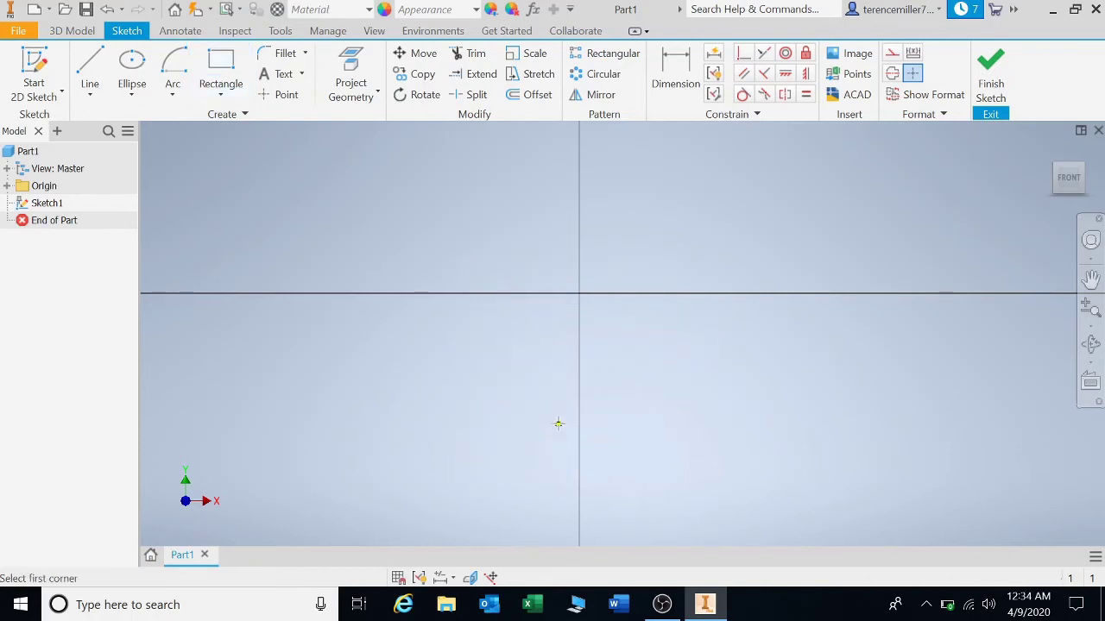
click(579, 293)
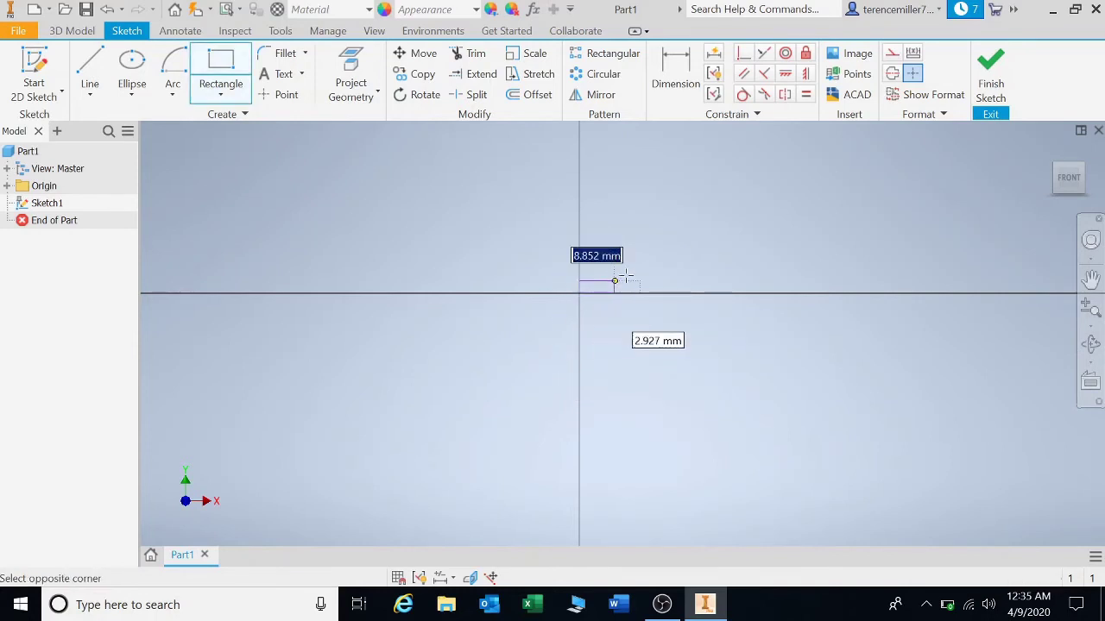
click(918, 178)
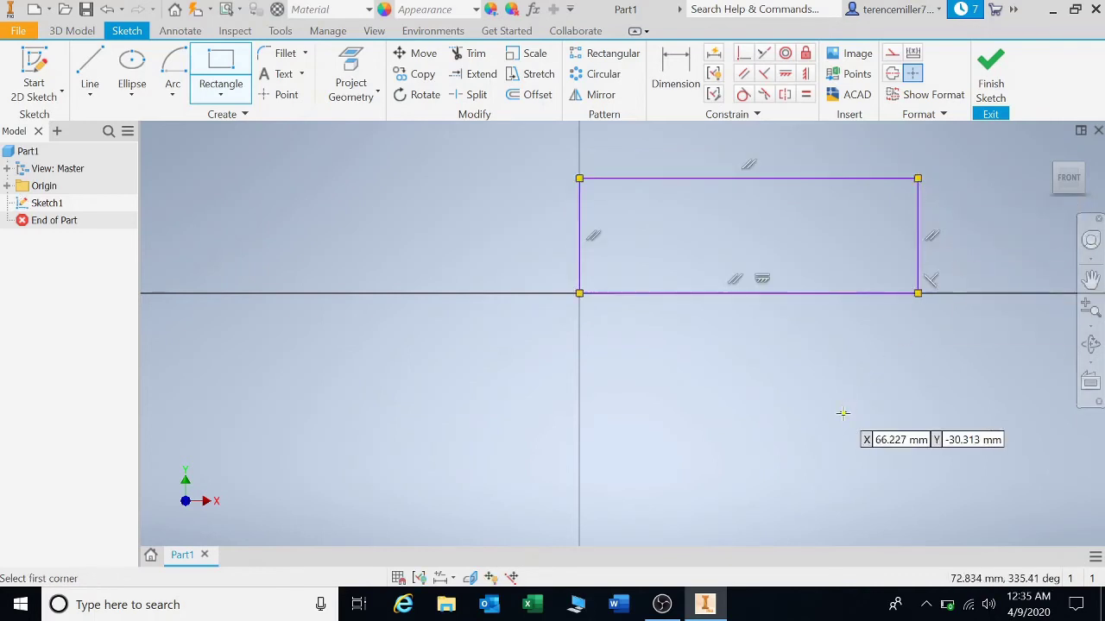
Leave the rectangle command and delete the whole two-point rectangle.
key(Escape)
drag(521, 145, 956, 375)
key(Delete)
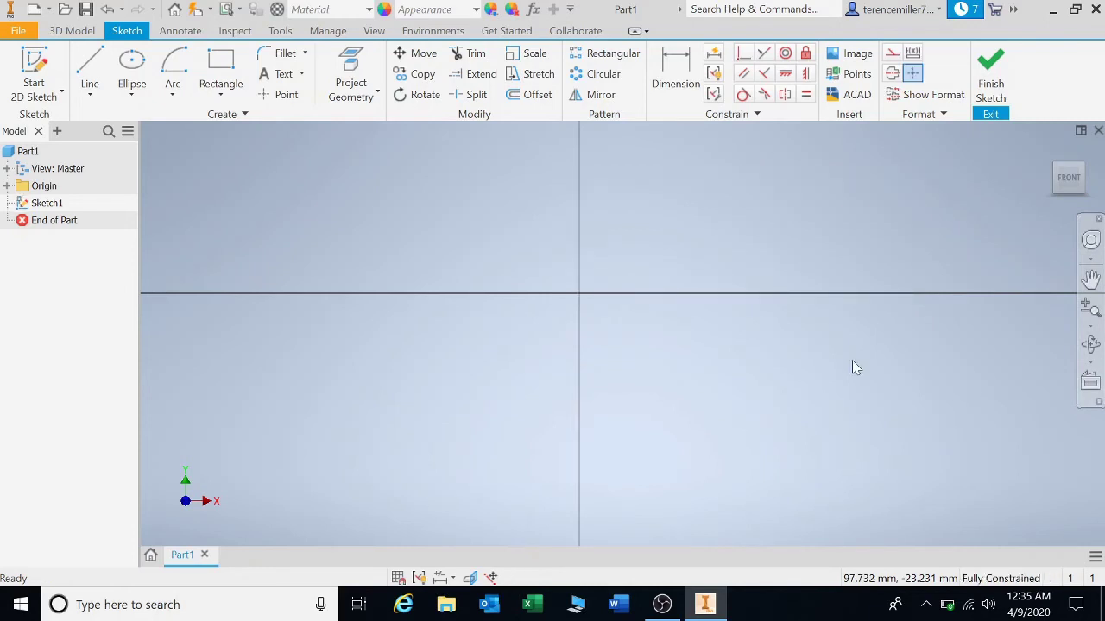
Sketch another two-point rectangle from the origin into the positive X and Y quadrant.
click(220, 67)
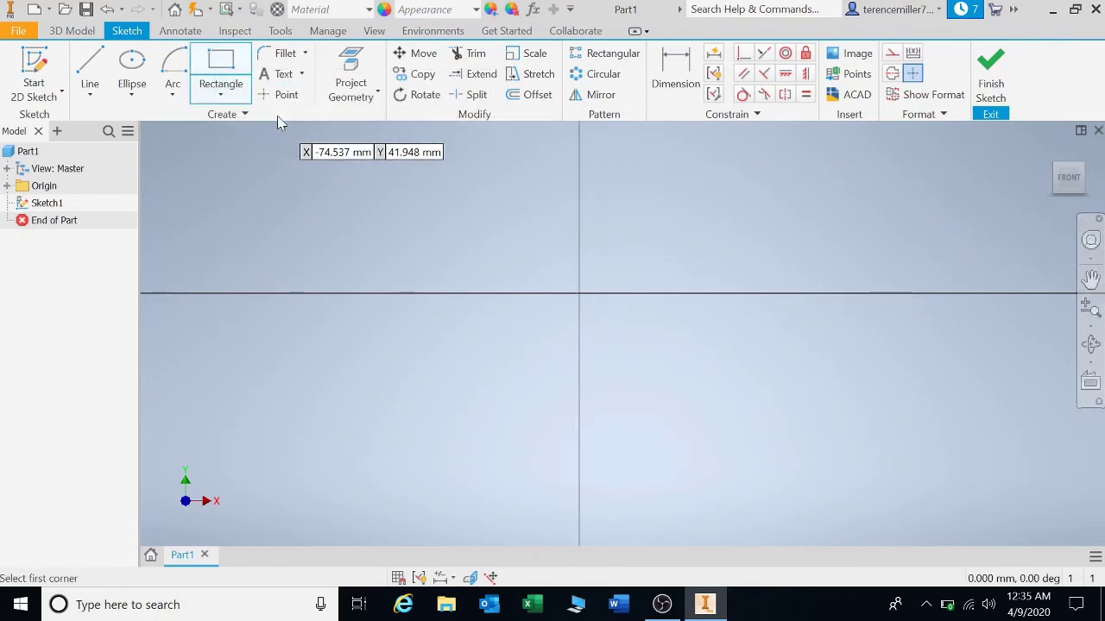
click(579, 294)
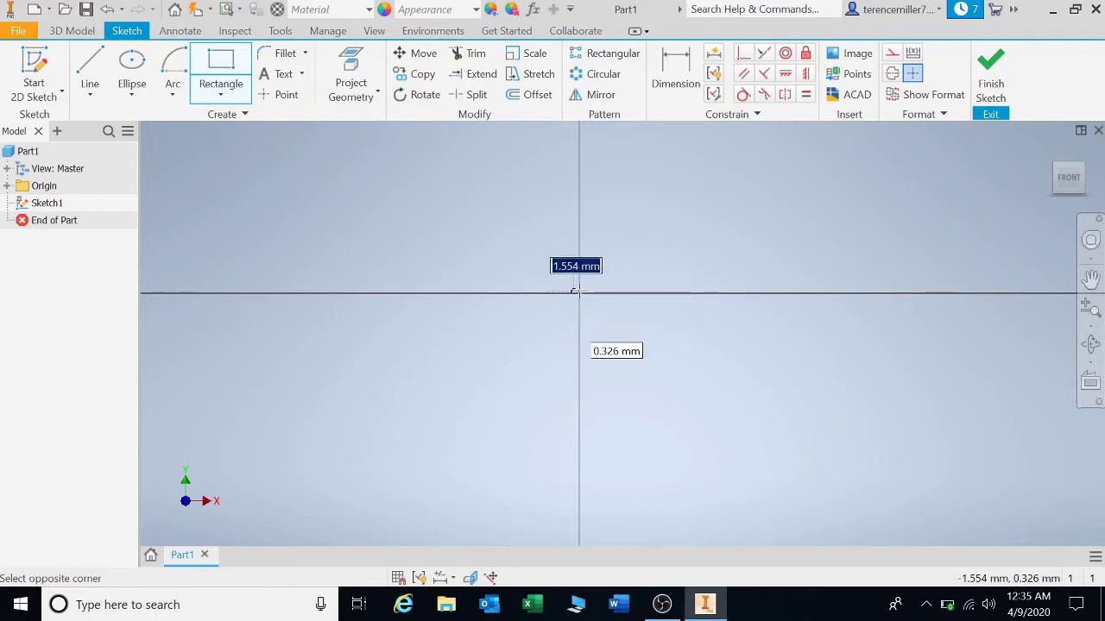
click(872, 178)
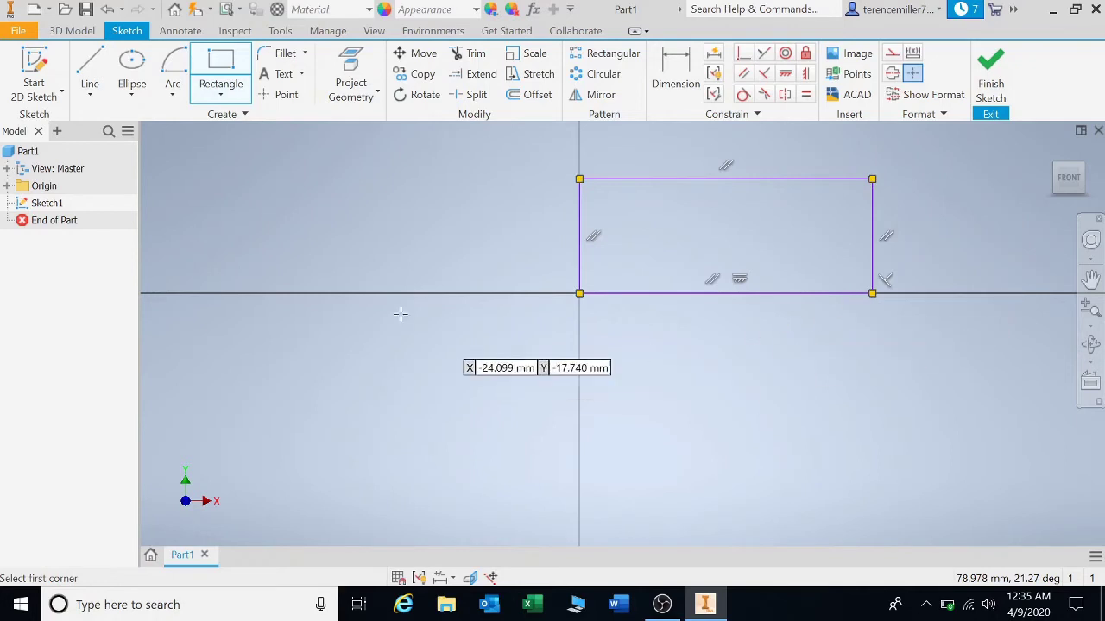
Sketch a two-point centre rectangle centred on the origin, about 94 mm wide and 46 mm high.
click(228, 100)
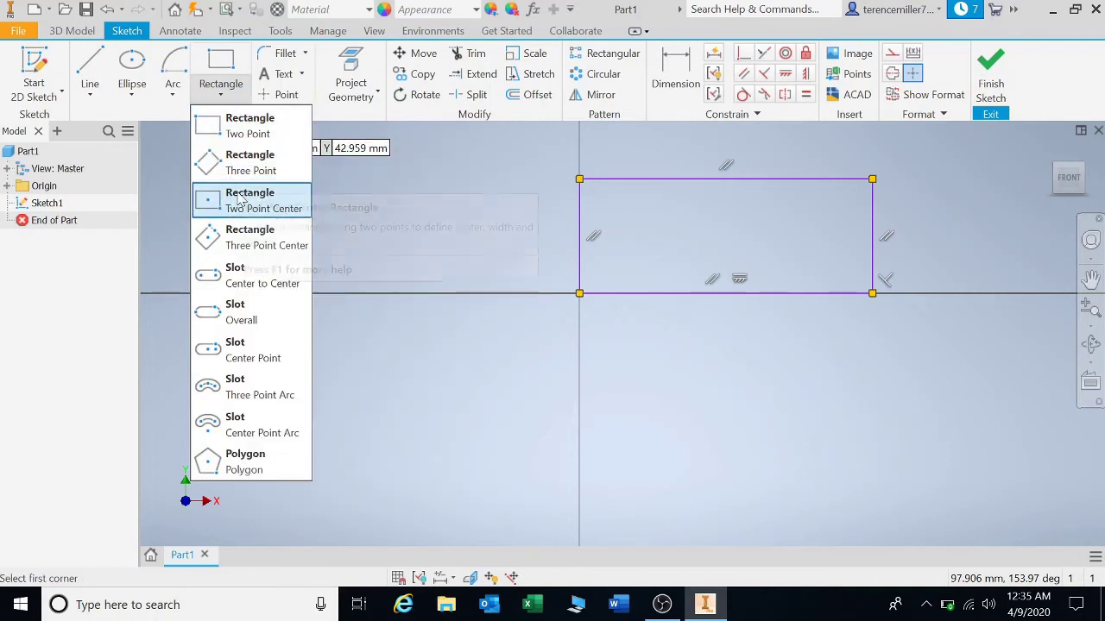
click(242, 201)
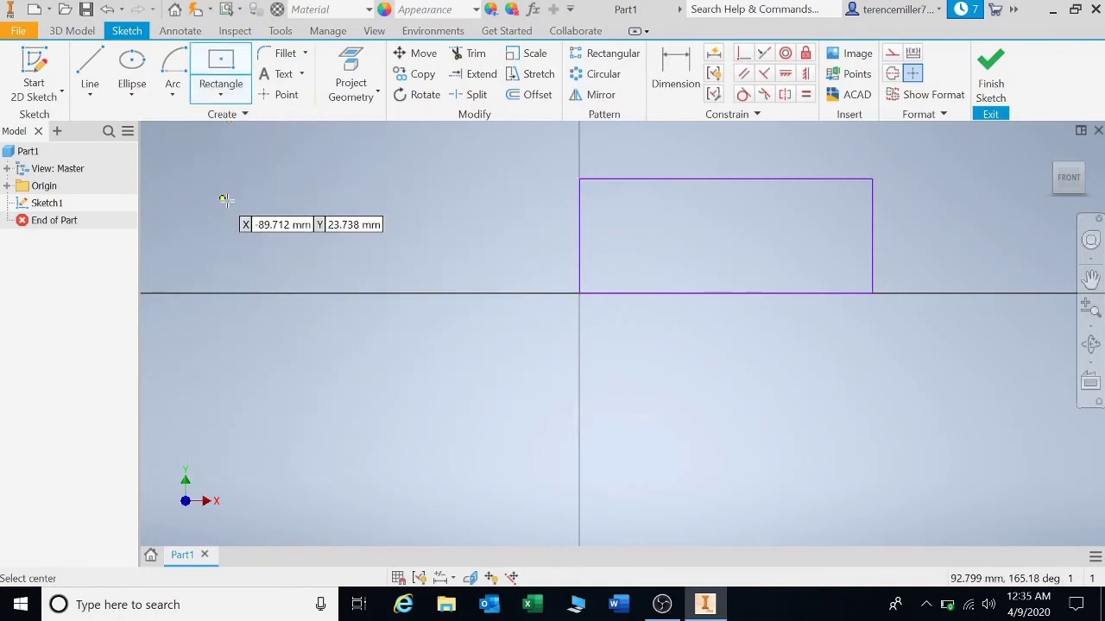
click(579, 294)
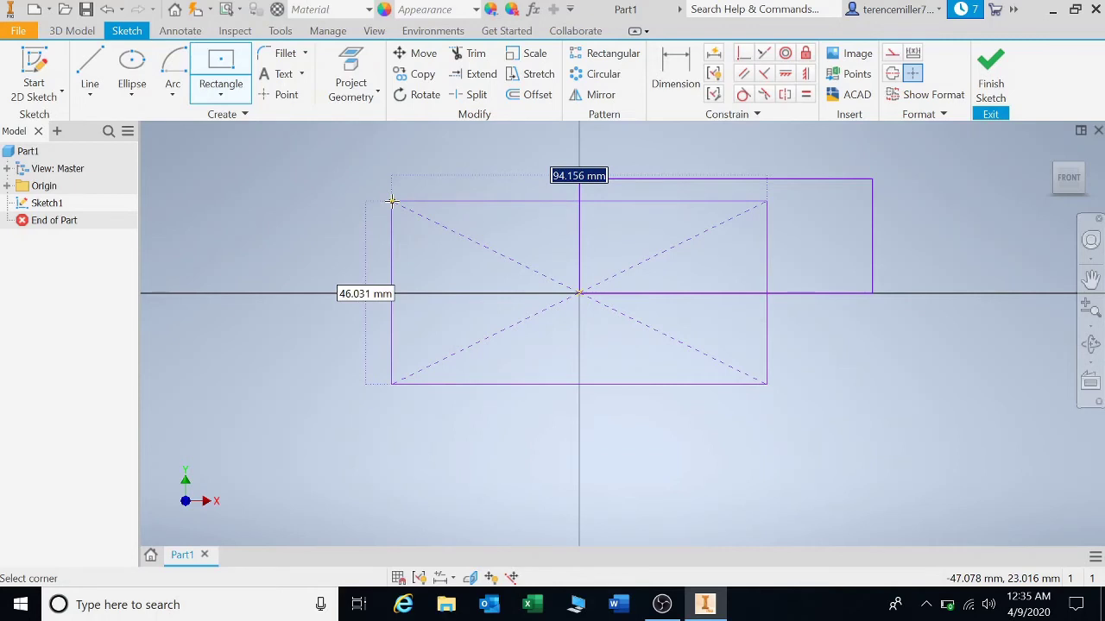
click(392, 201)
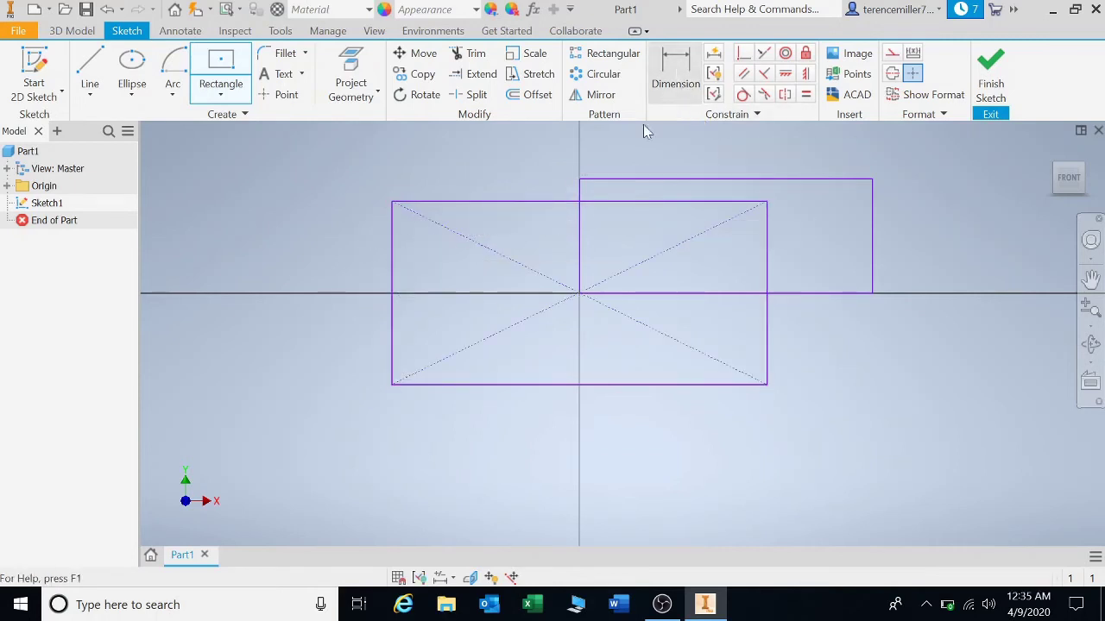
Dimension the centre rectangle to 100 mm wide and 50 mm high, placing the dimensions below and left of it.
click(675, 75)
click(558, 386)
click(578, 440)
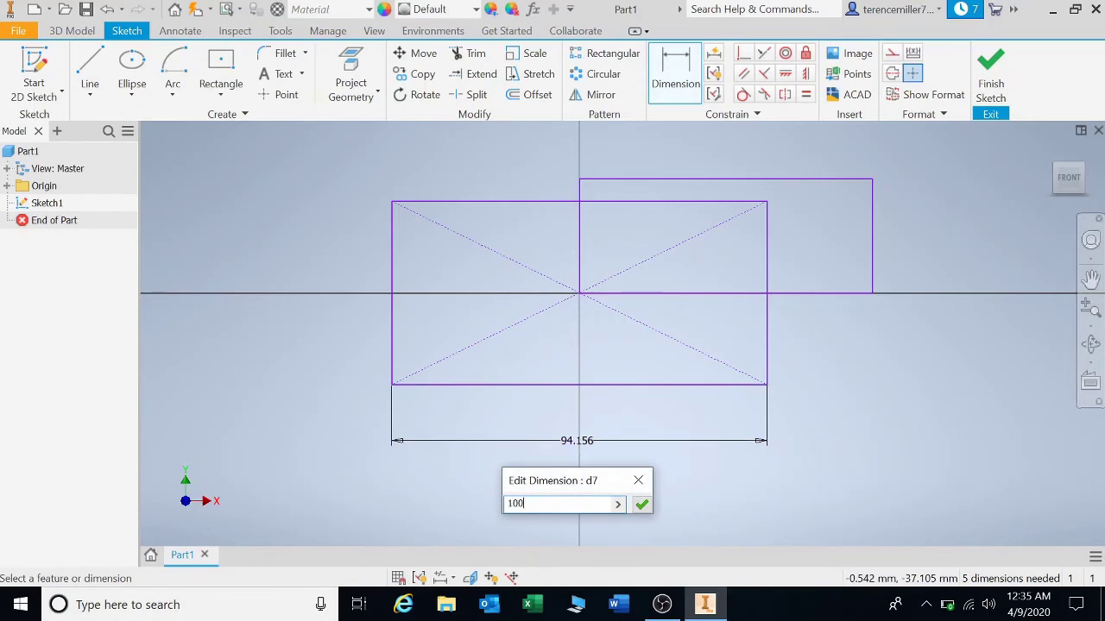
text(100)
key(Return)
click(369, 282)
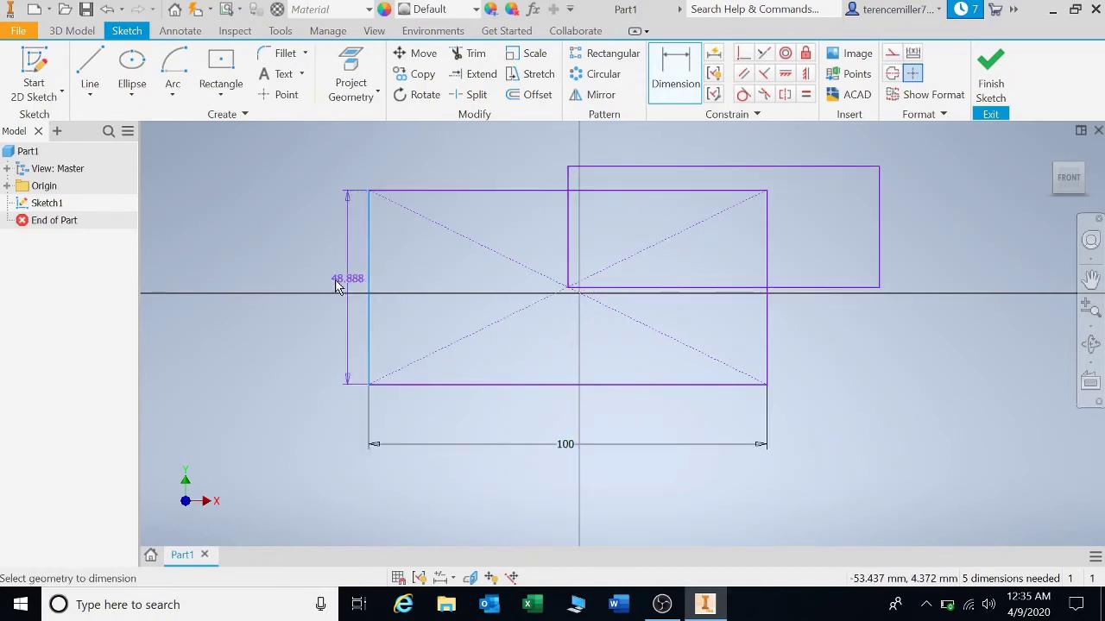
click(291, 285)
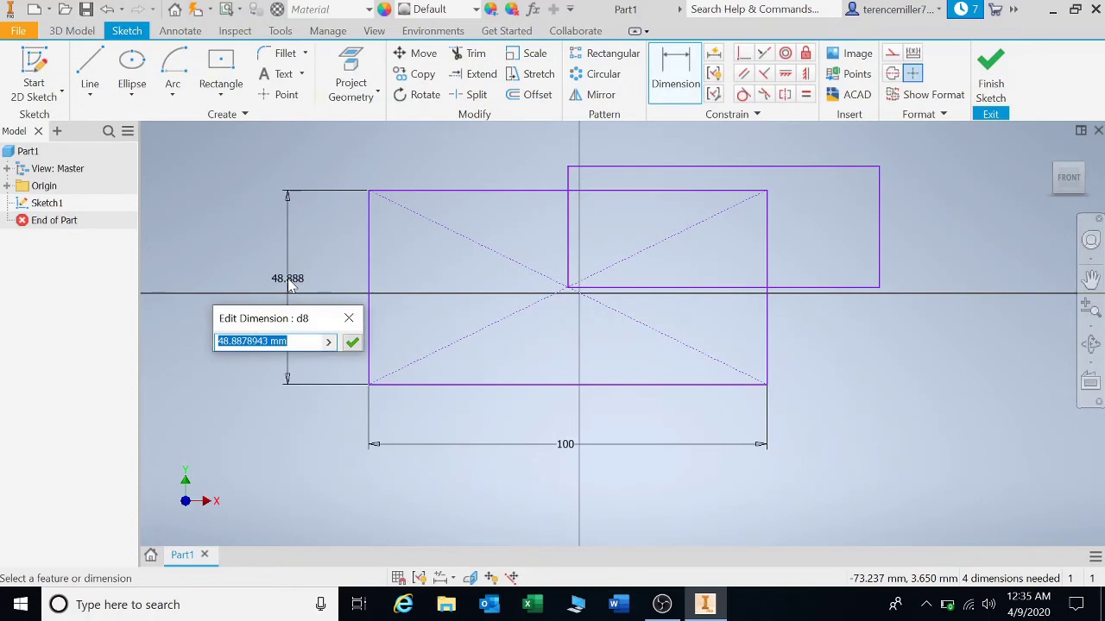
text(50)
key(Return)
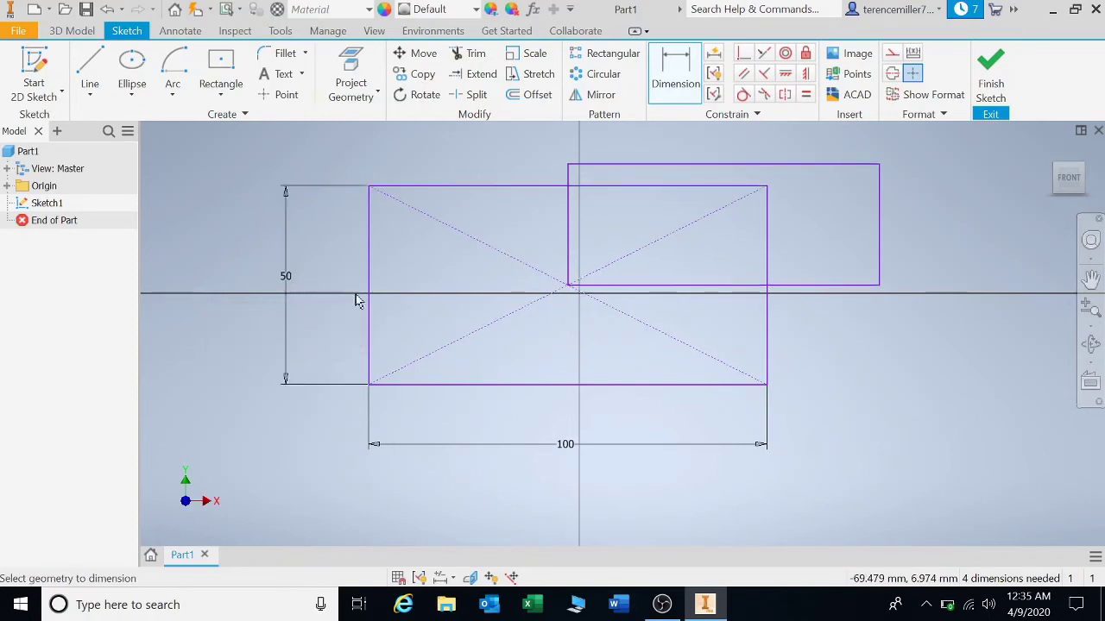
key(Escape)
Delete the lines of the undimensioned two-point rectangle, keeping only the dimensioned centre rectangle.
click(854, 285)
key(Delete)
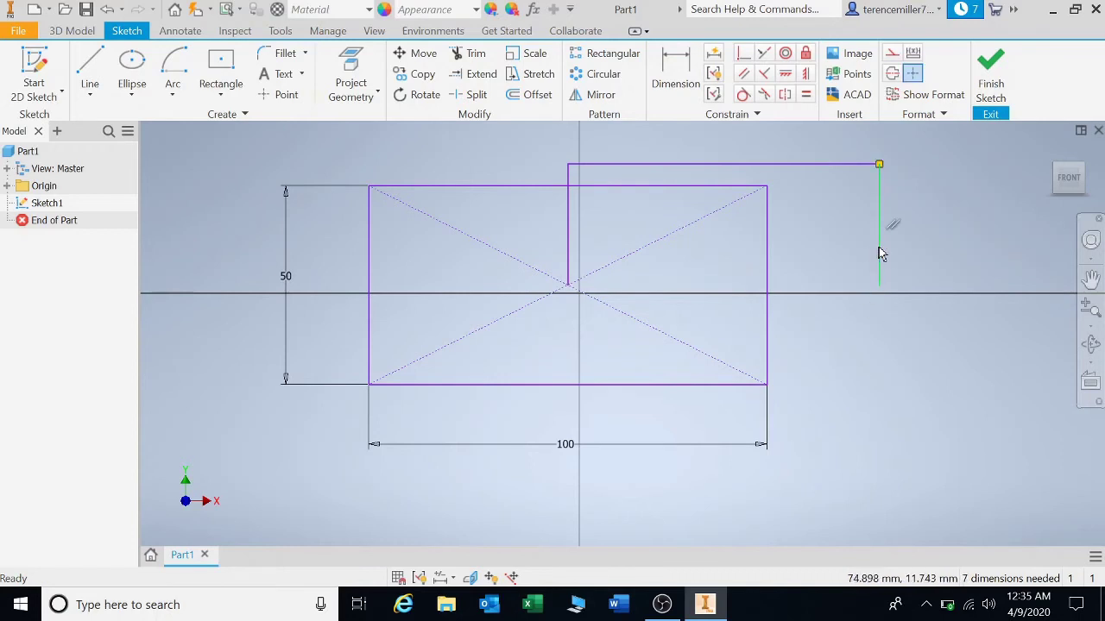
key(Delete)
click(820, 165)
key(Delete)
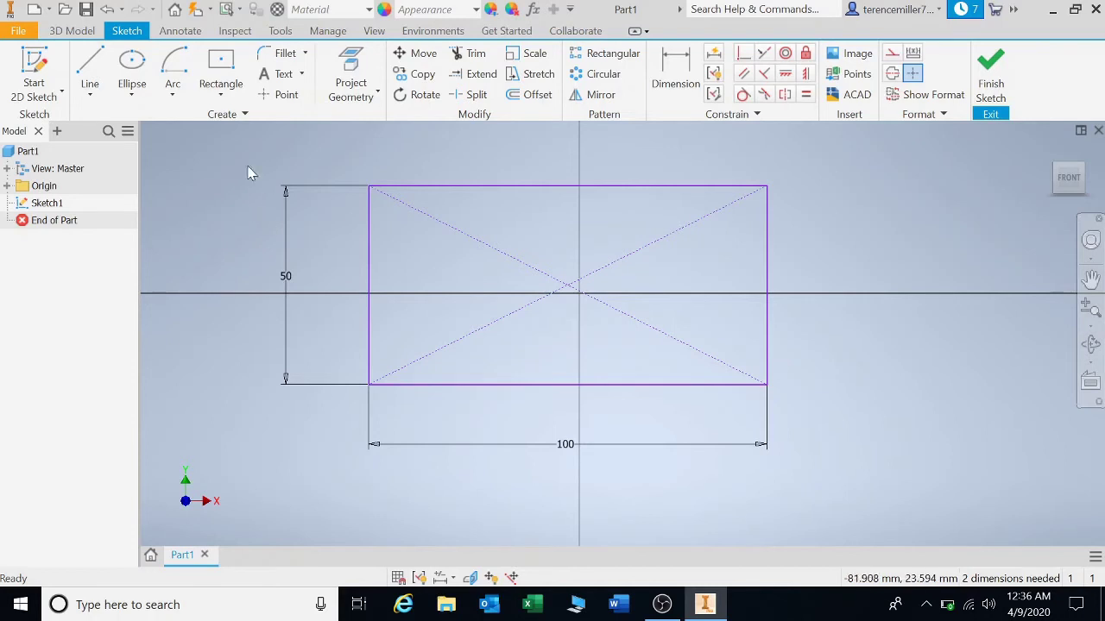
Sketch two inscribed six-sided polygons, one centred about 98 mm along X right of the rectangle and a smaller one below it.
click(220, 95)
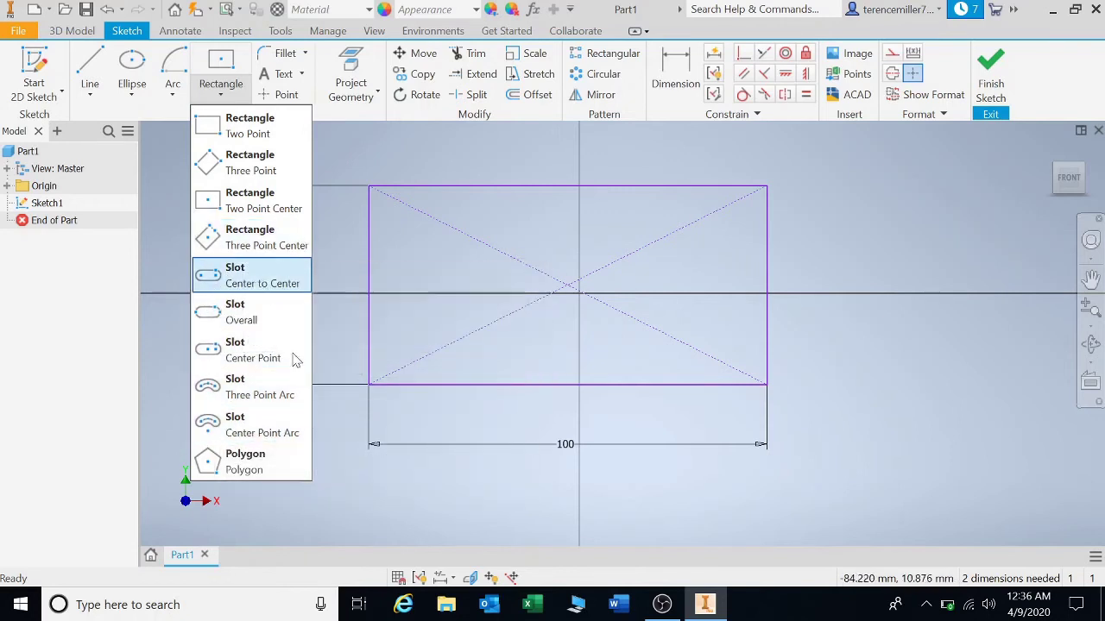
click(235, 466)
scroll(463, 426, down, 2)
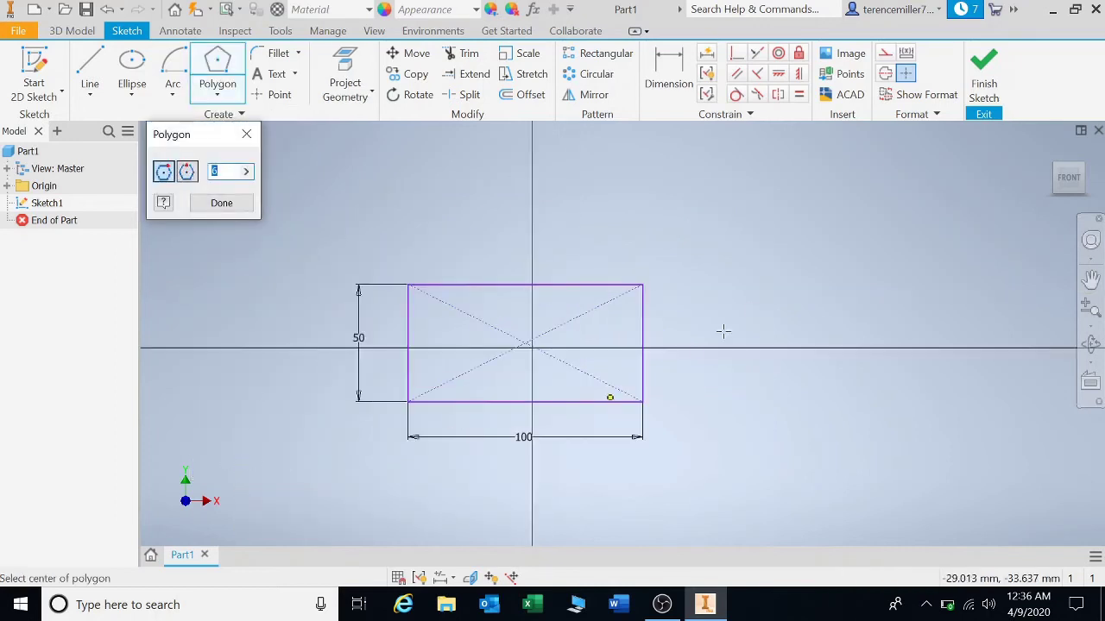
click(762, 312)
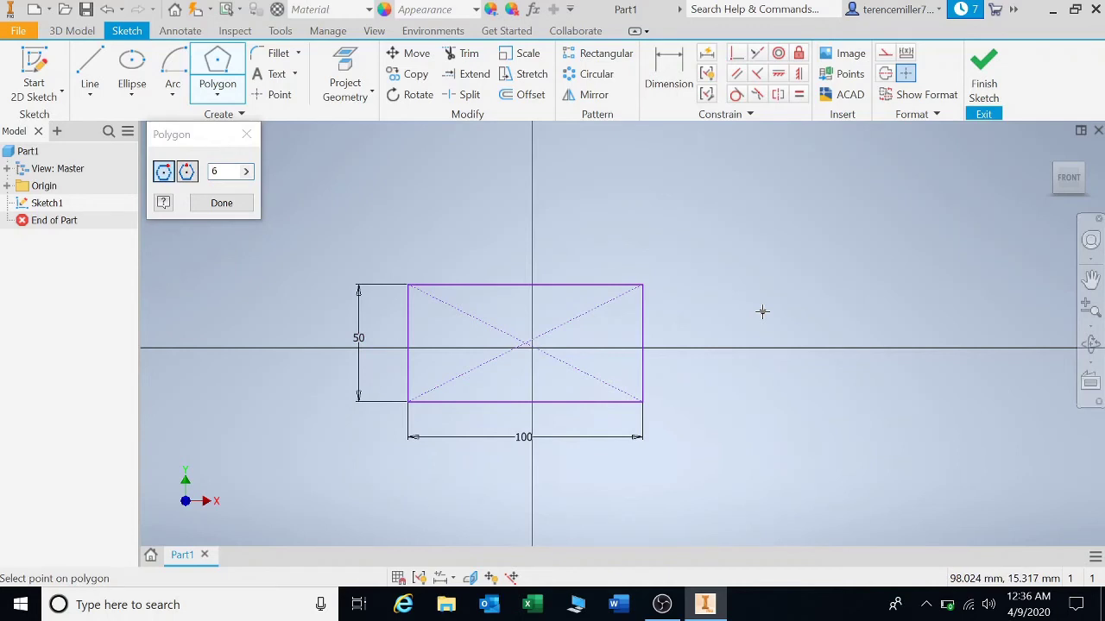
click(865, 310)
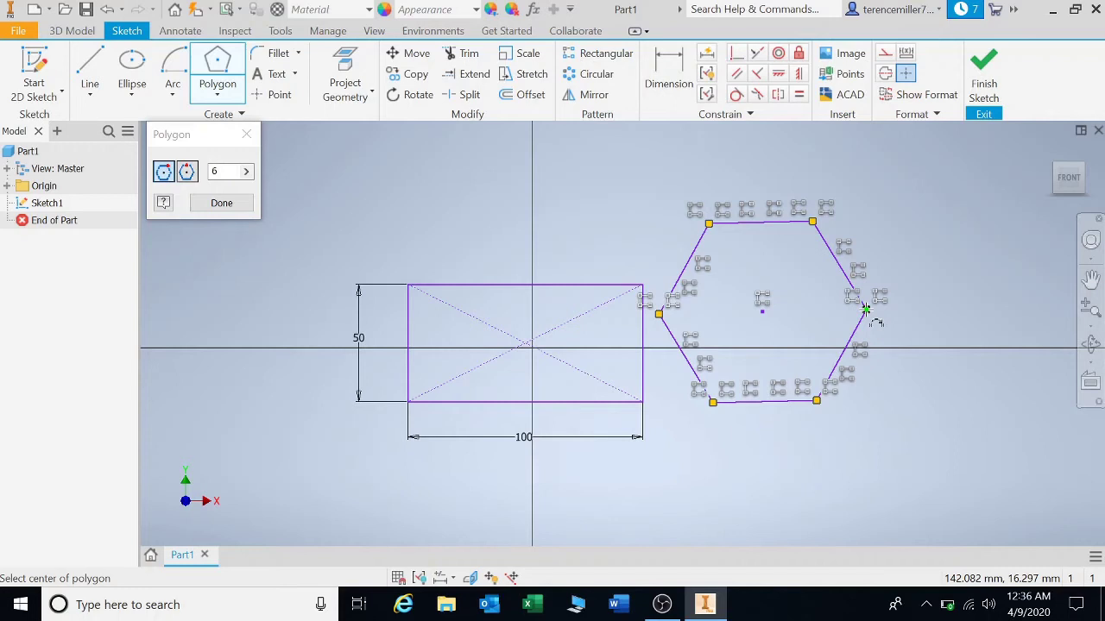
click(686, 484)
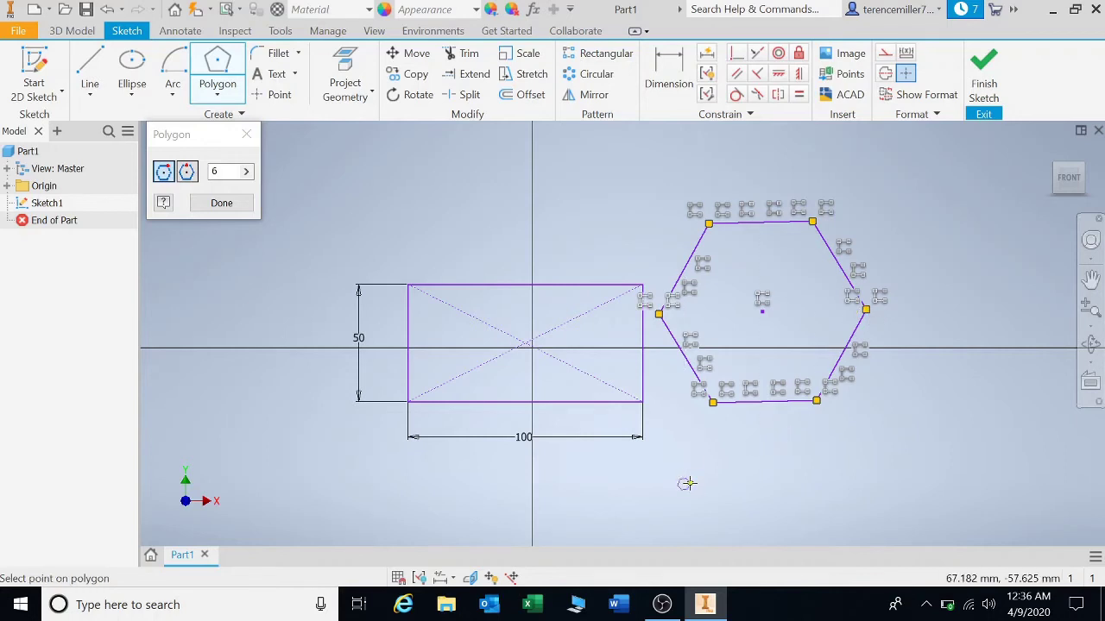
click(751, 483)
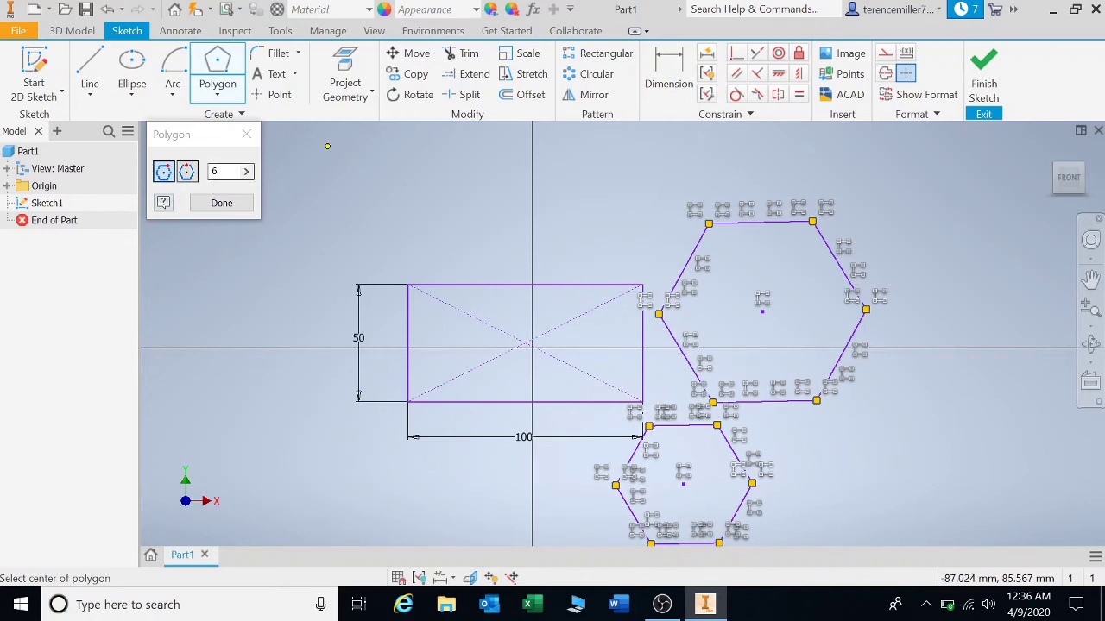
Set the polygon to 10 sides and sketch it inscribed above the rectangle's upper-left corner.
click(215, 171)
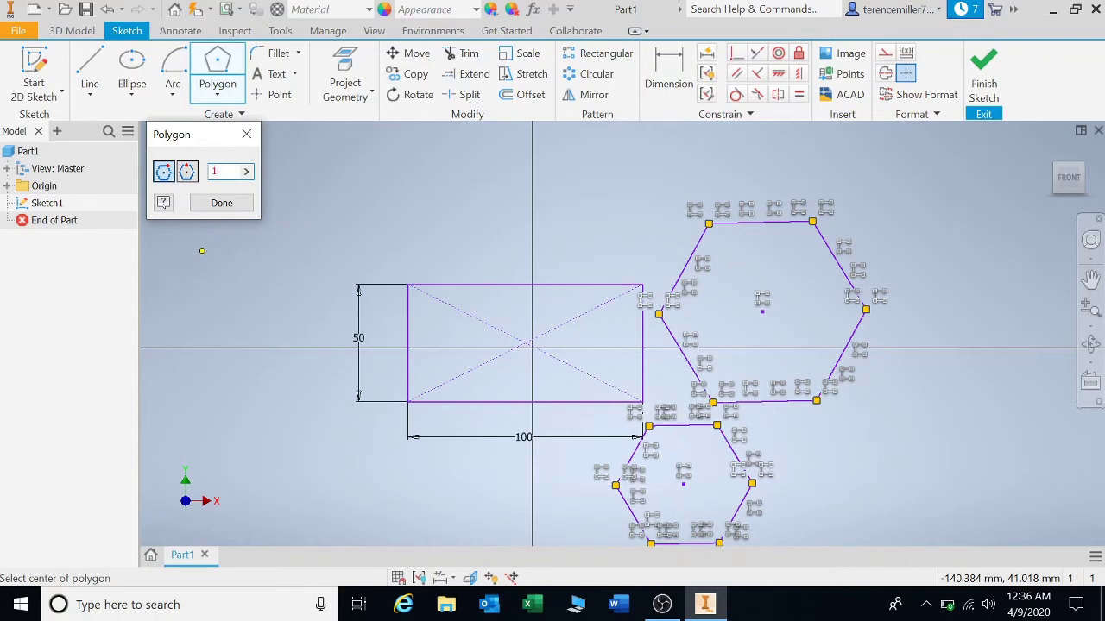
click(387, 200)
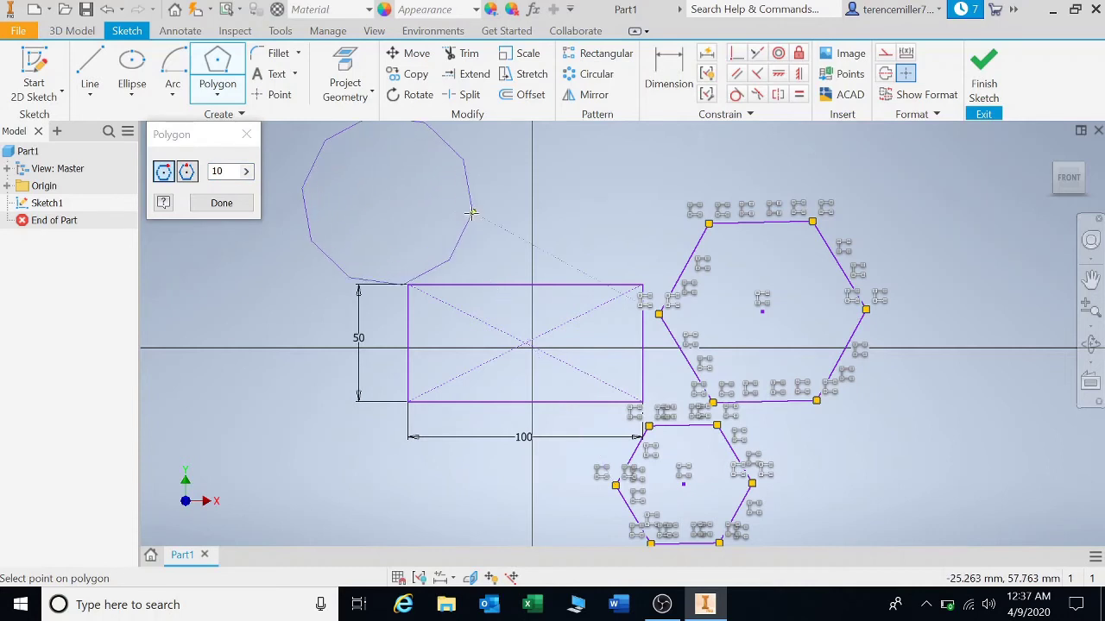
click(472, 211)
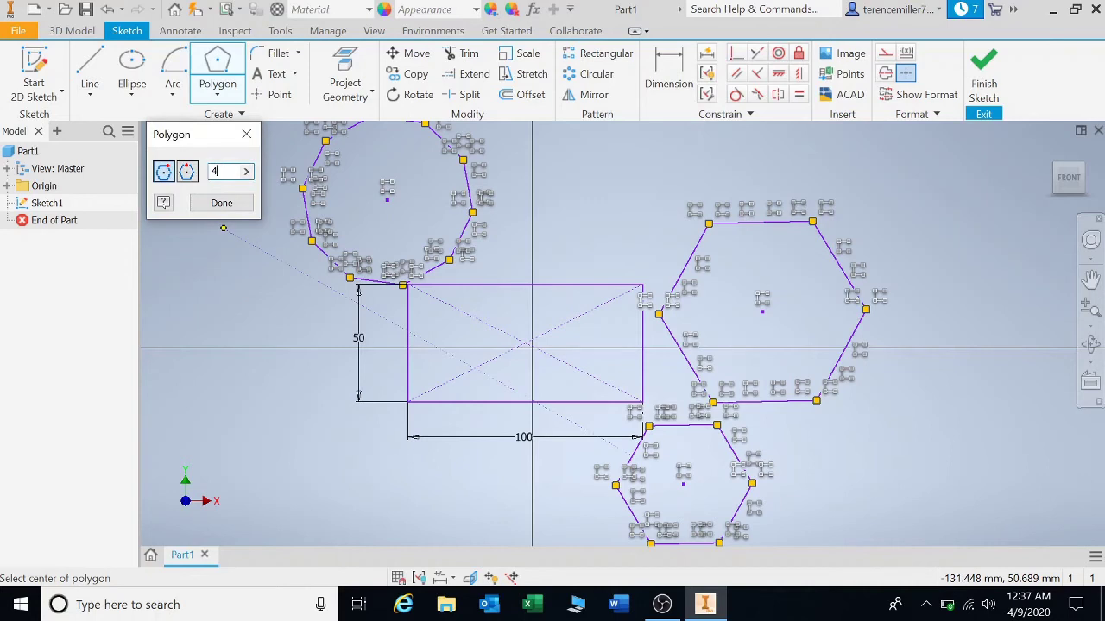
Sketch an inscribed four-sided polygon to the left of the rectangle and a five-sided one above it.
click(198, 373)
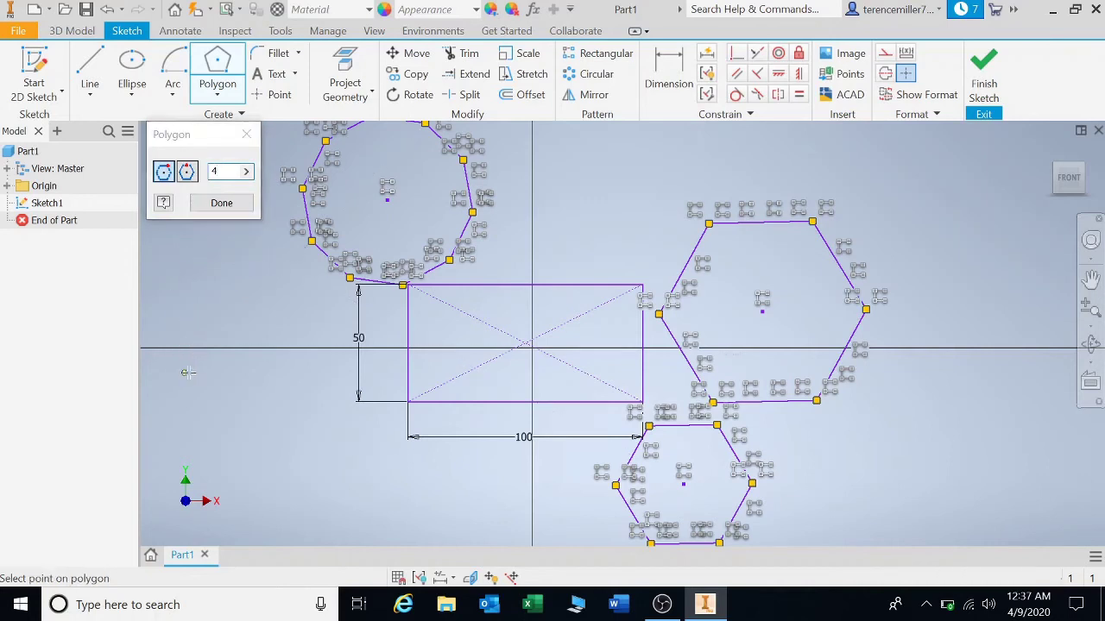
click(246, 406)
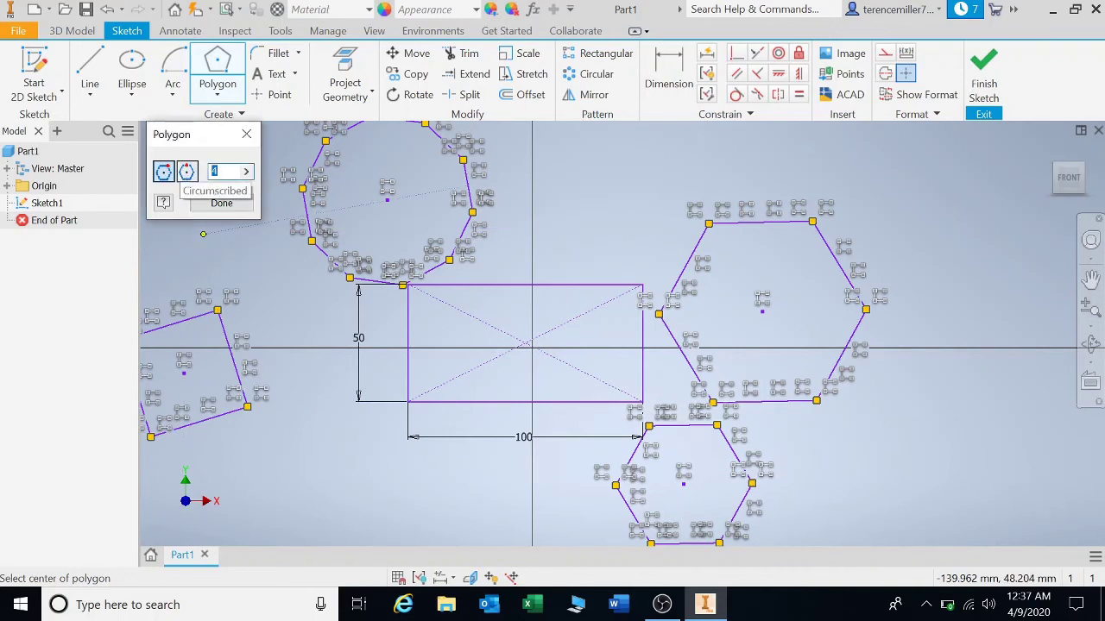
click(574, 209)
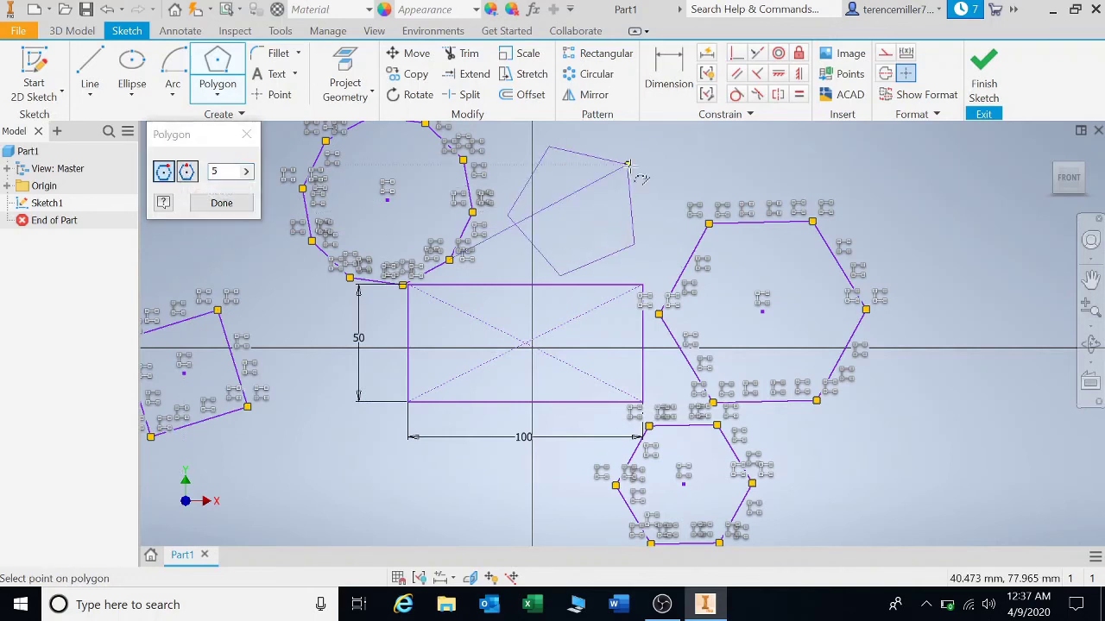
Dimension the upper side of the large hexagon to 45 mm, placing the dimension above it.
click(669, 76)
click(782, 222)
click(763, 181)
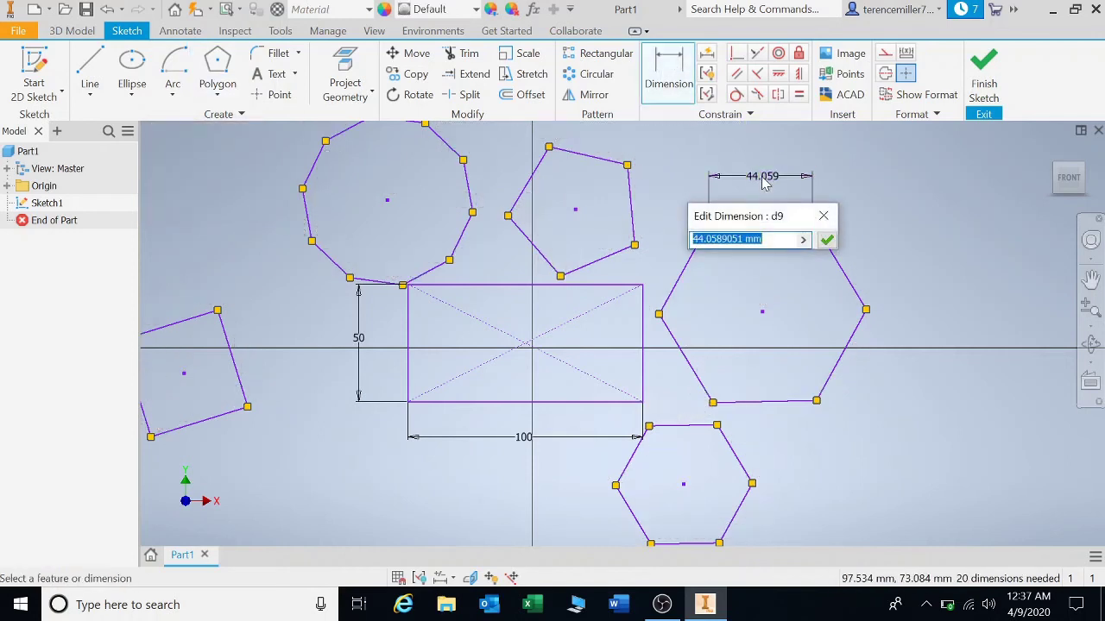
text(45)
key(Return)
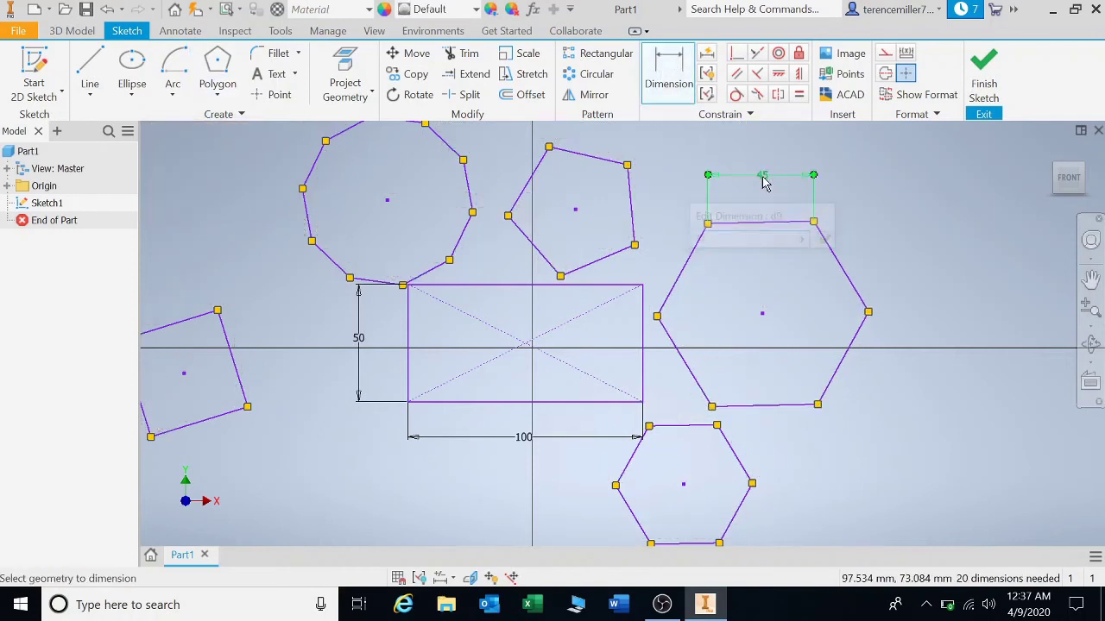
Add an aligned dimension of 35 mm to the right-hand side of the pentagon.
click(640, 201)
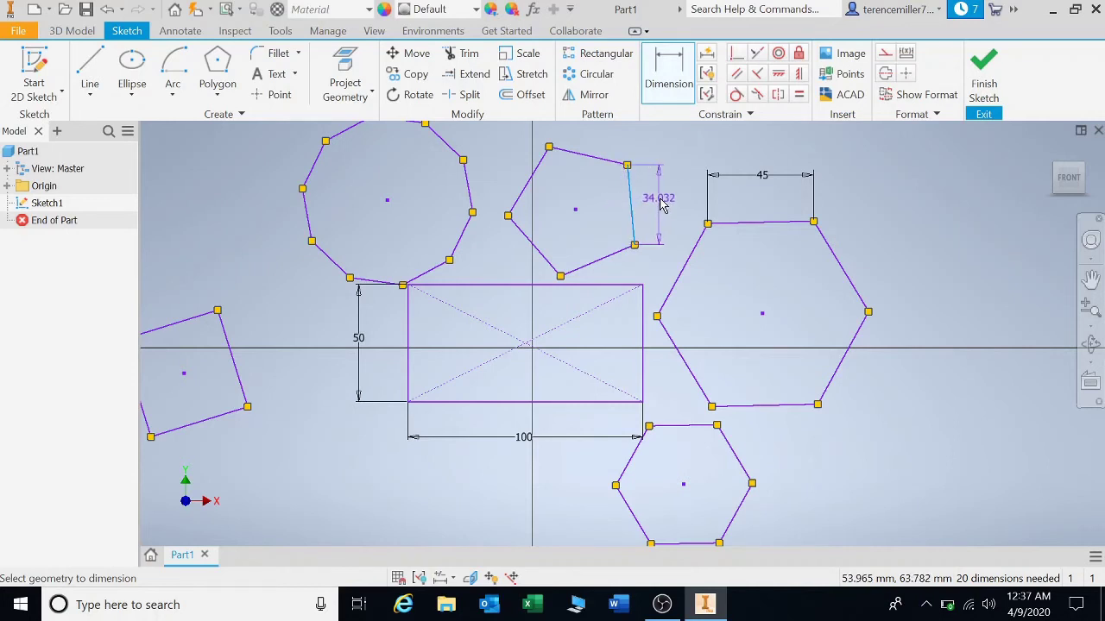
right_click(661, 206)
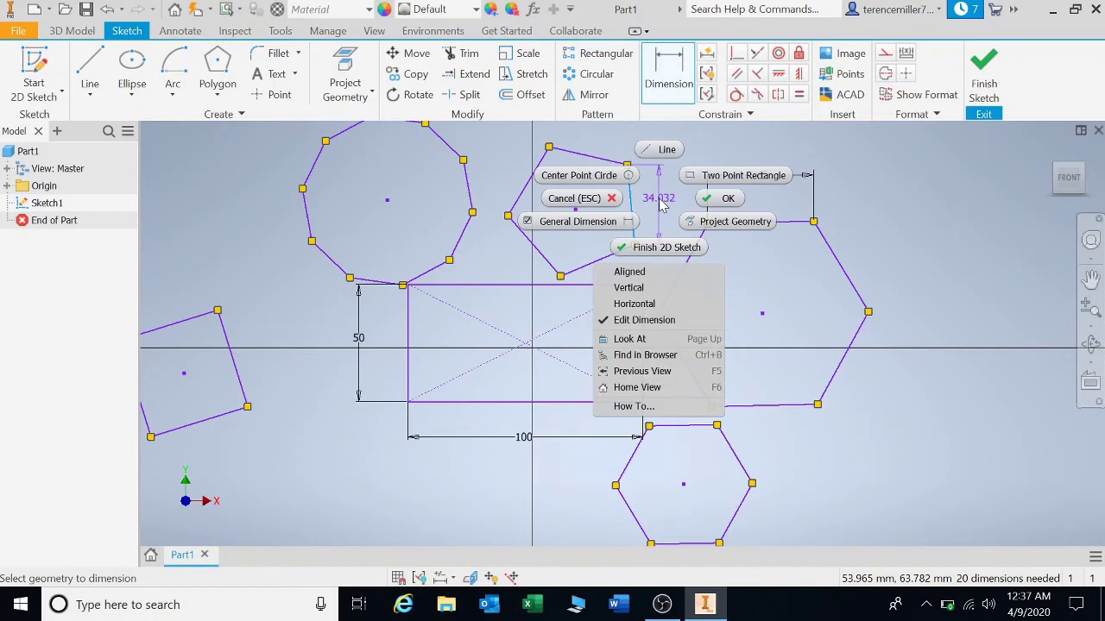
key(Escape)
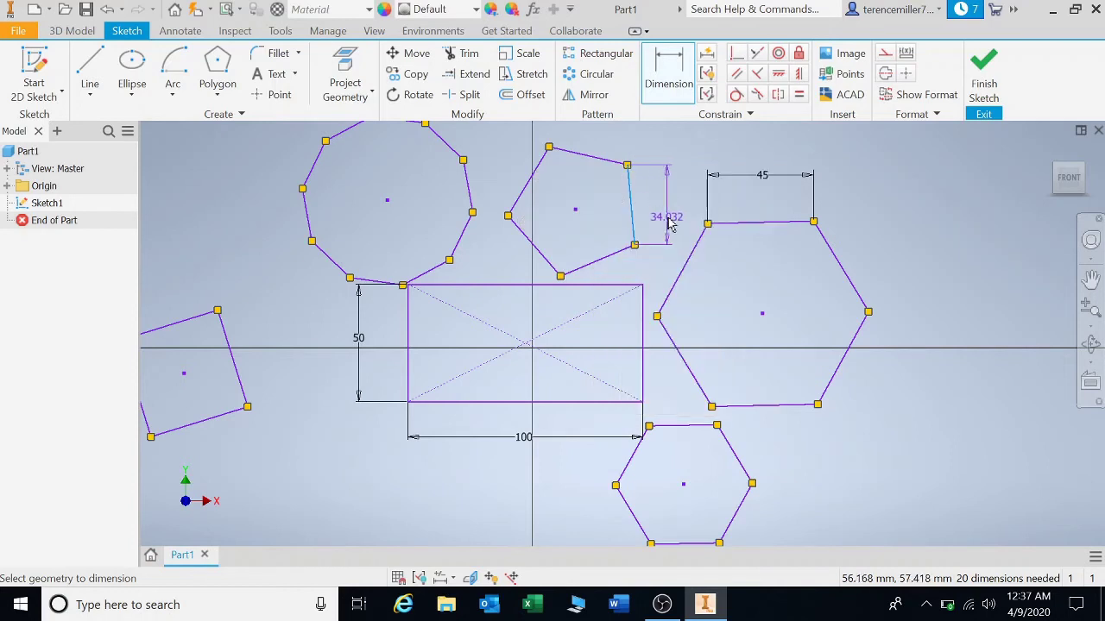
right_click(665, 204)
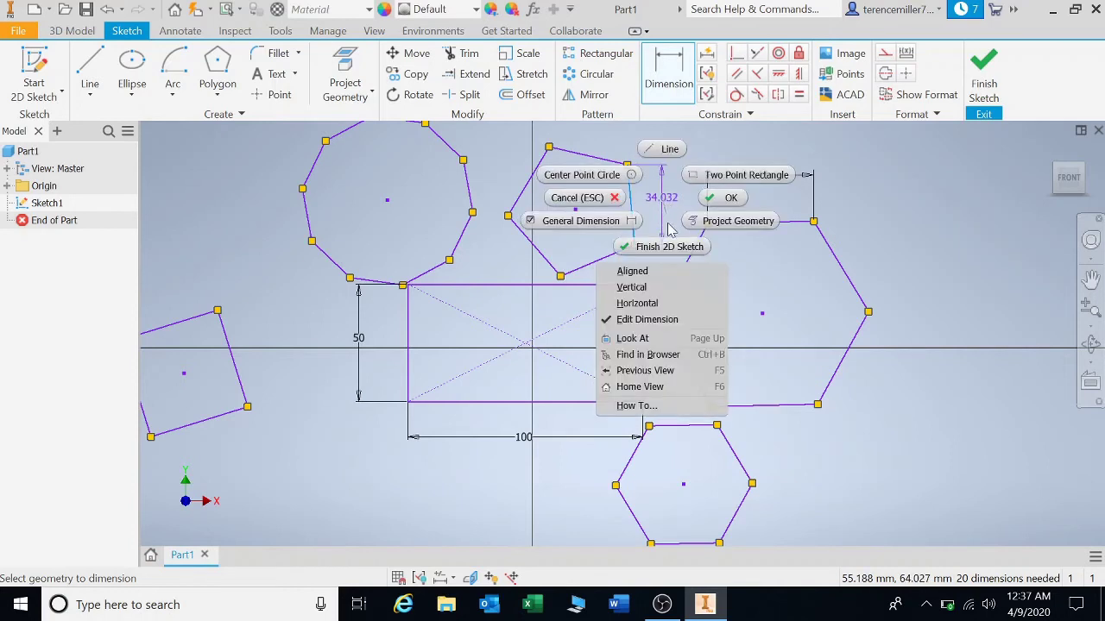
click(642, 274)
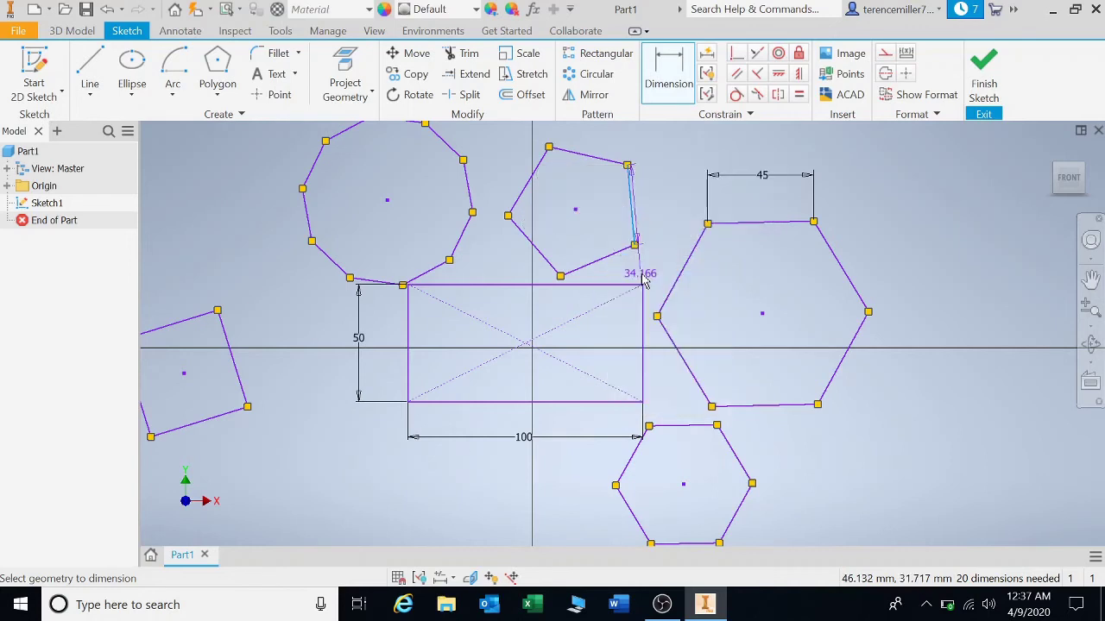
click(664, 205)
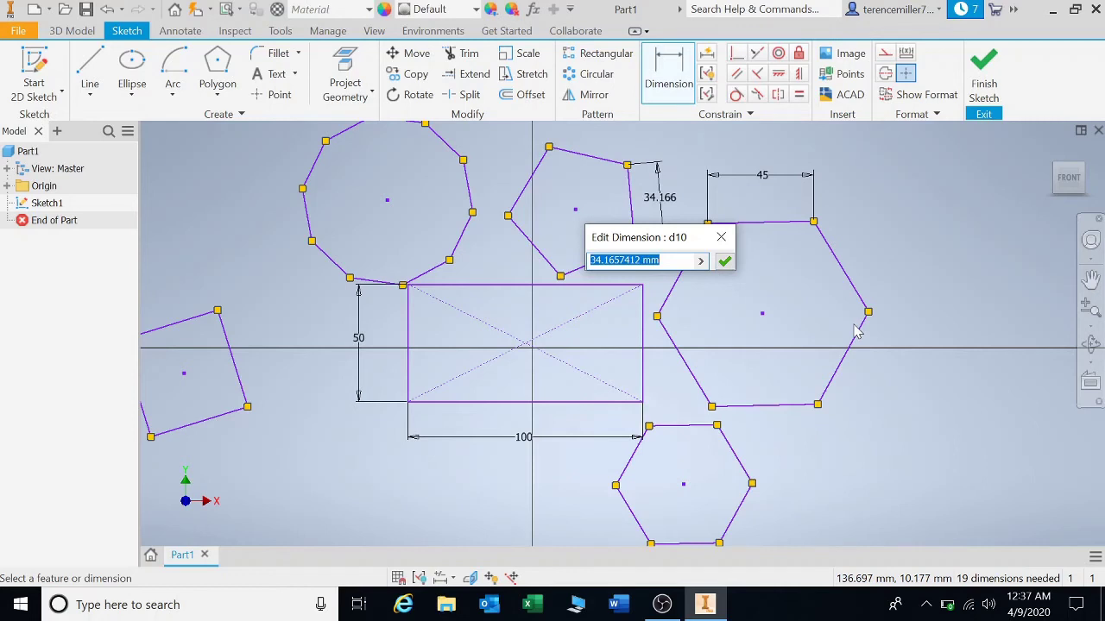
text(35)
key(Return)
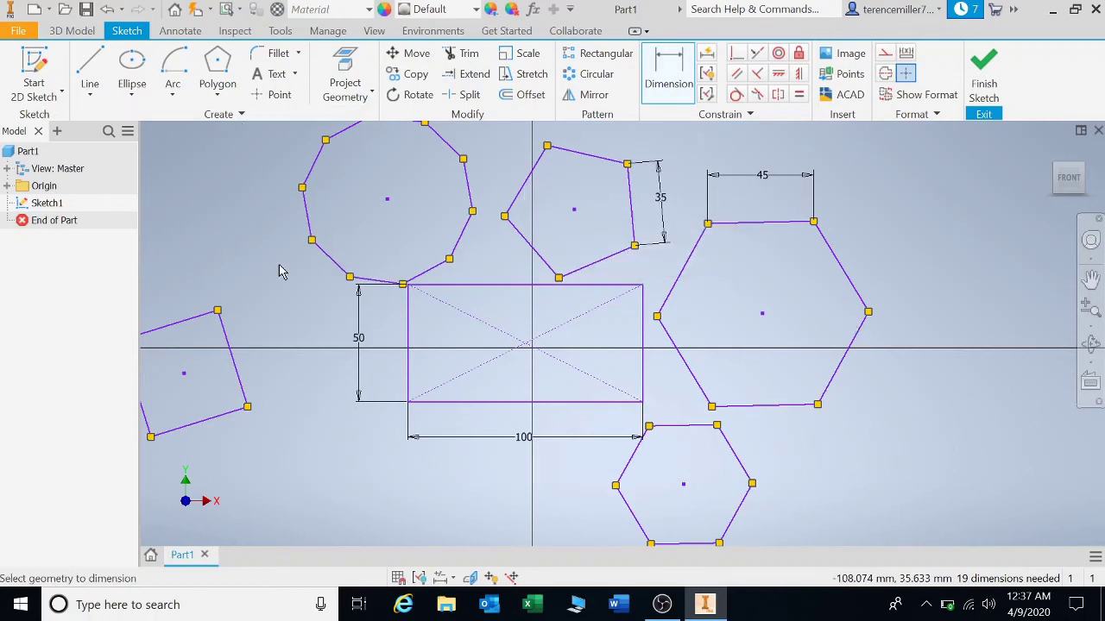
Delete all the polygons, the rectangle and their dimensions from the sketch.
scroll(246, 282, down, 2)
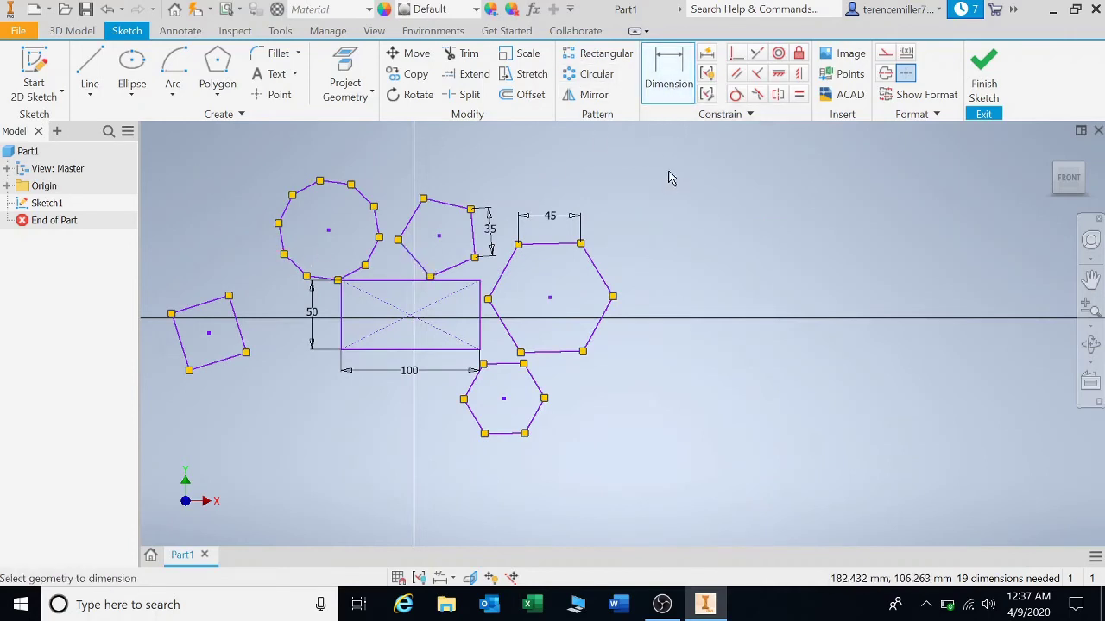
key(Escape)
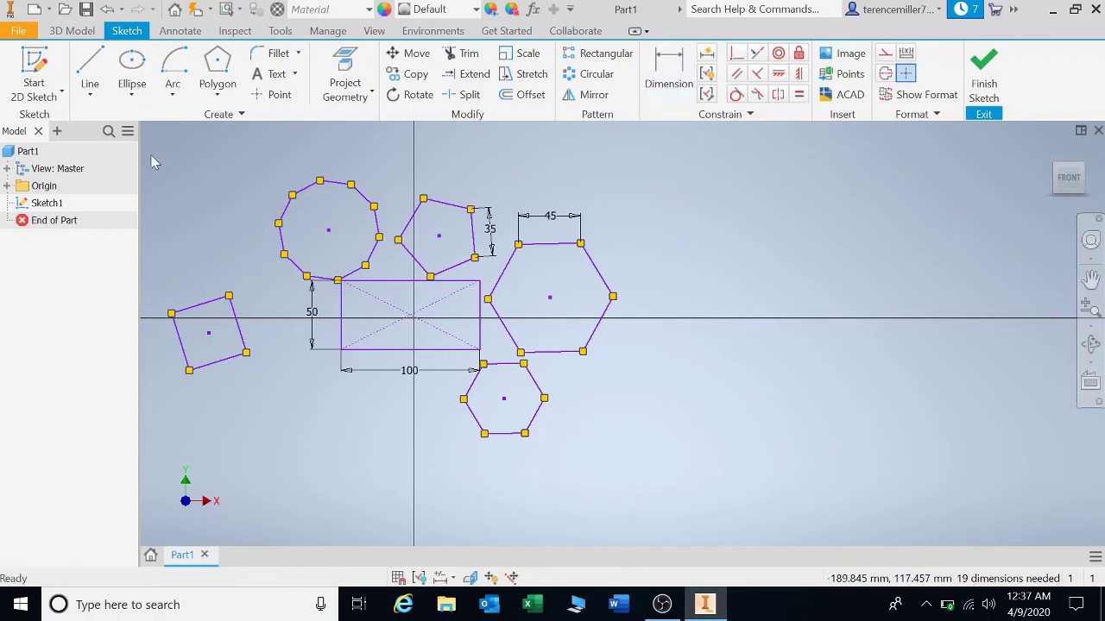
mouse_move(145, 155)
mouse_down()
mouse_move(301, 285)
mouse_move(642, 473)
mouse_up()
key(Delete)
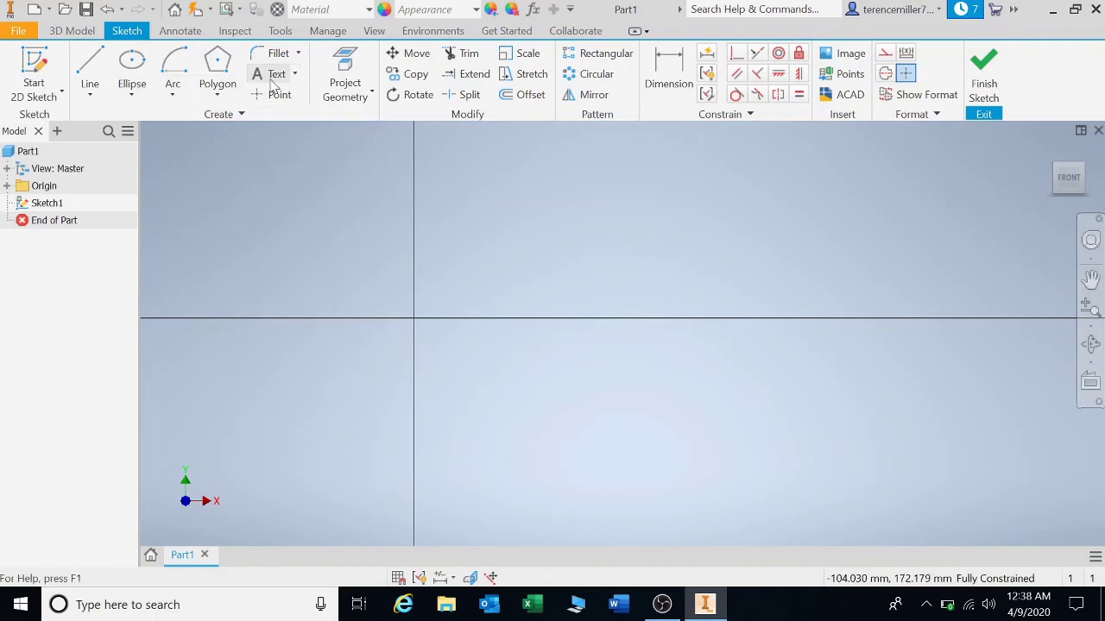
Sketch a two-point center rectangle centred on the origin.
click(218, 96)
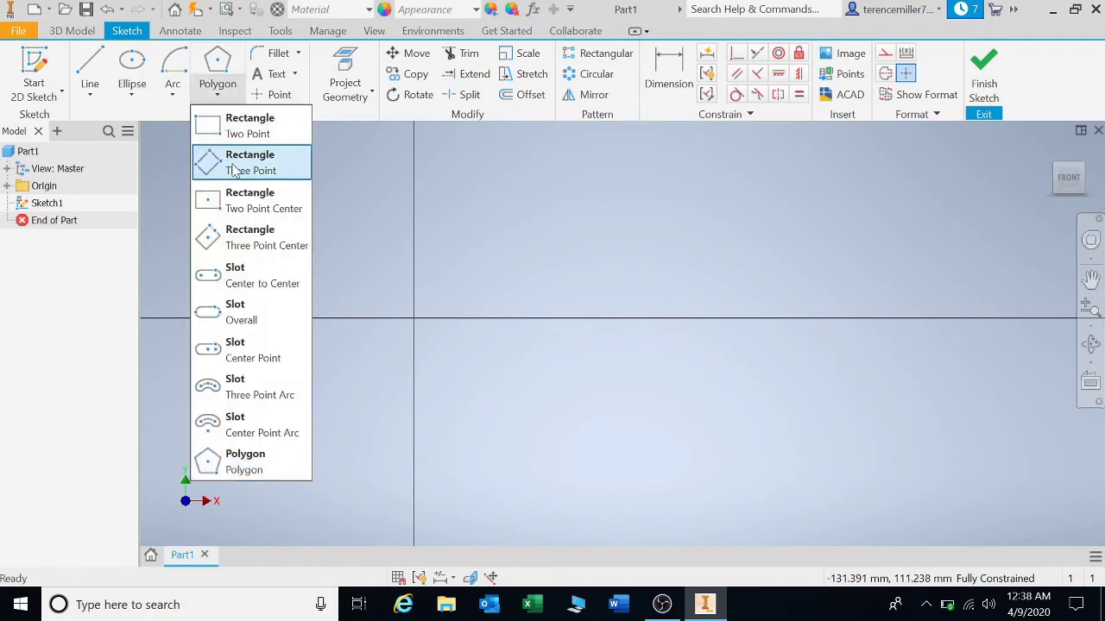
click(253, 212)
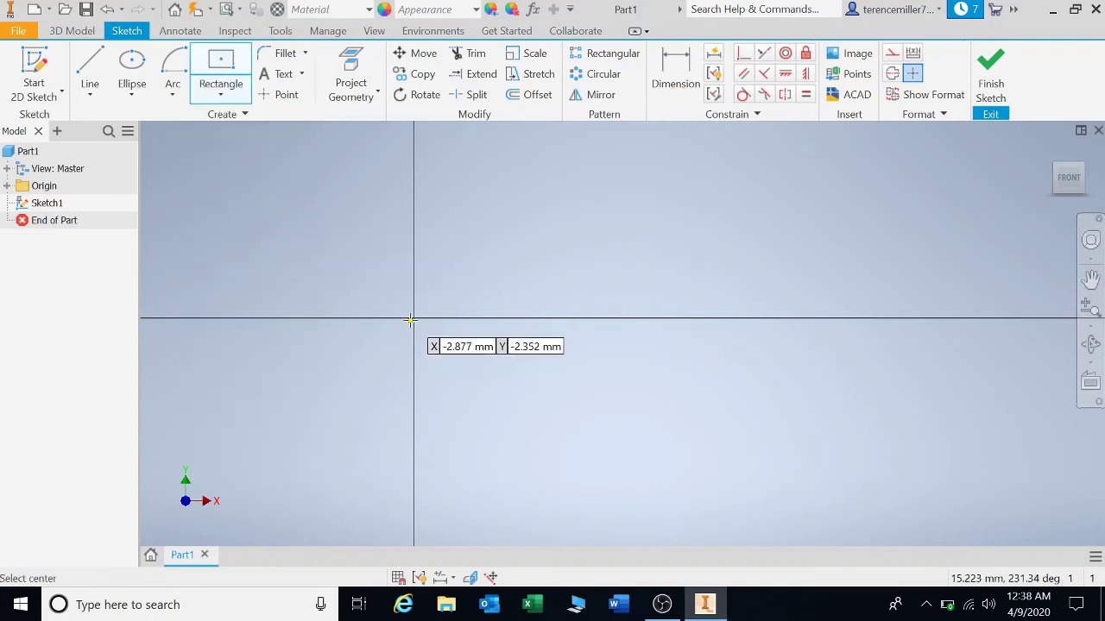
click(414, 319)
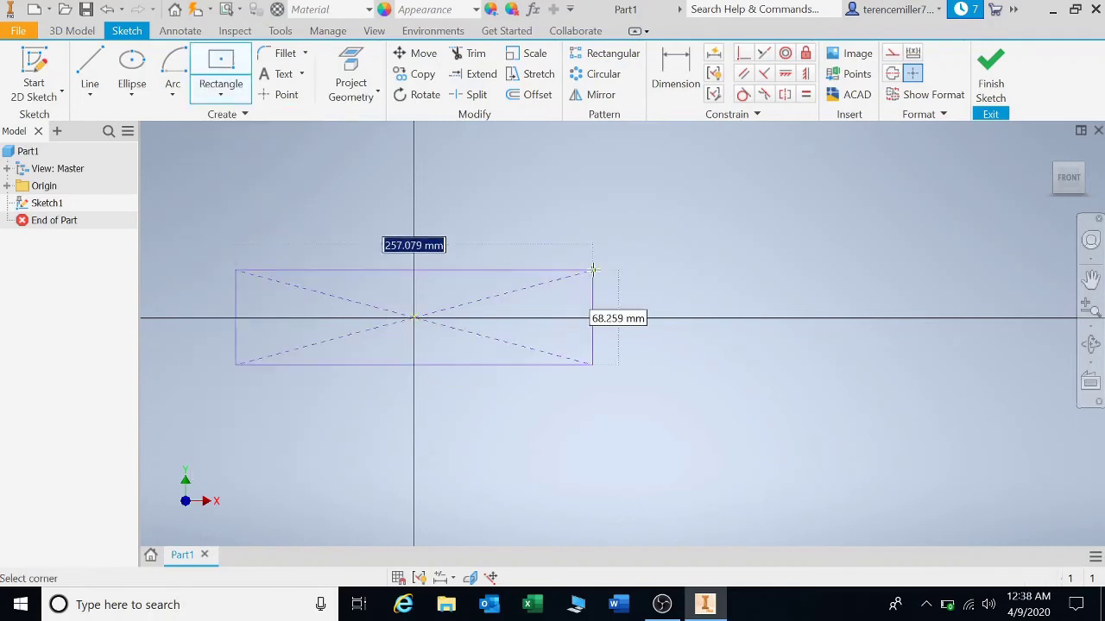
click(615, 209)
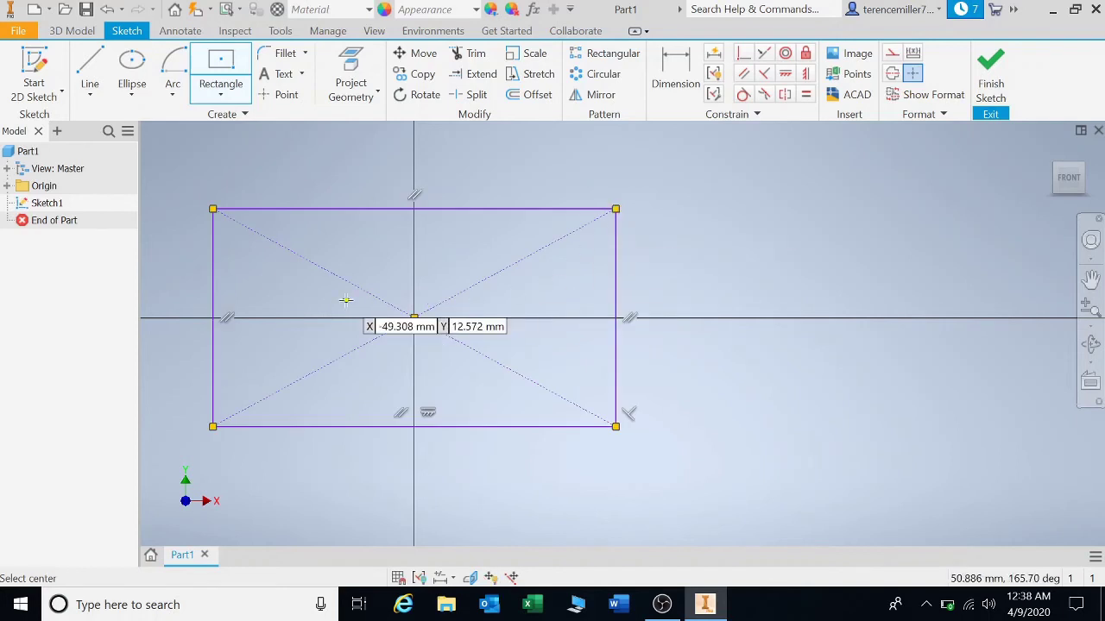
Fillet the rectangle's upper-right, lower-right and upper-left corners with a 30 mm radius.
click(305, 53)
click(298, 81)
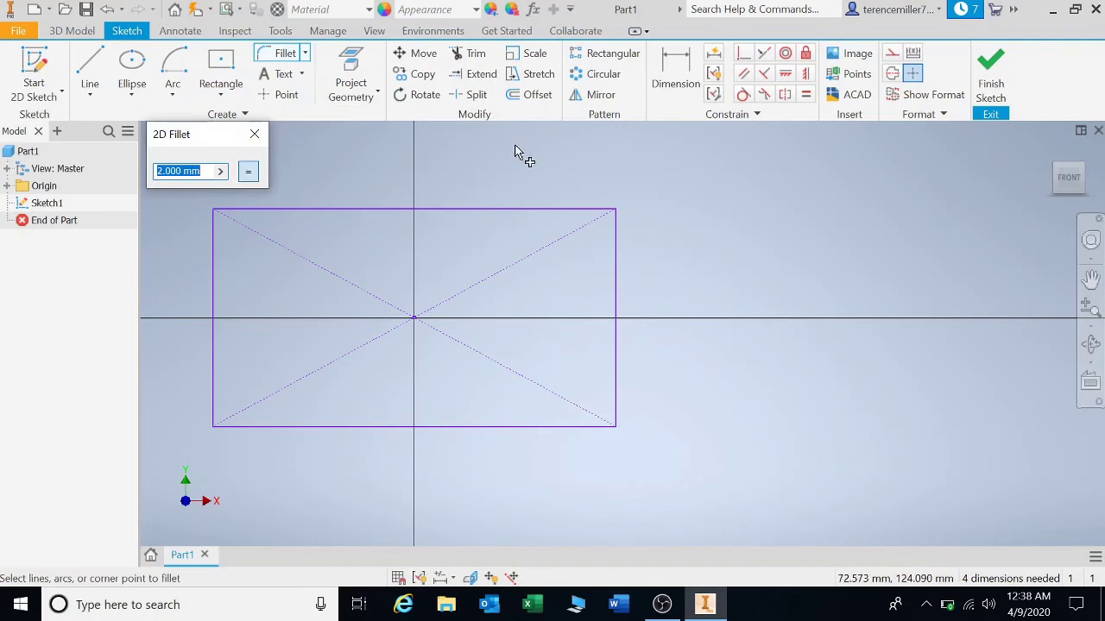
text(30)
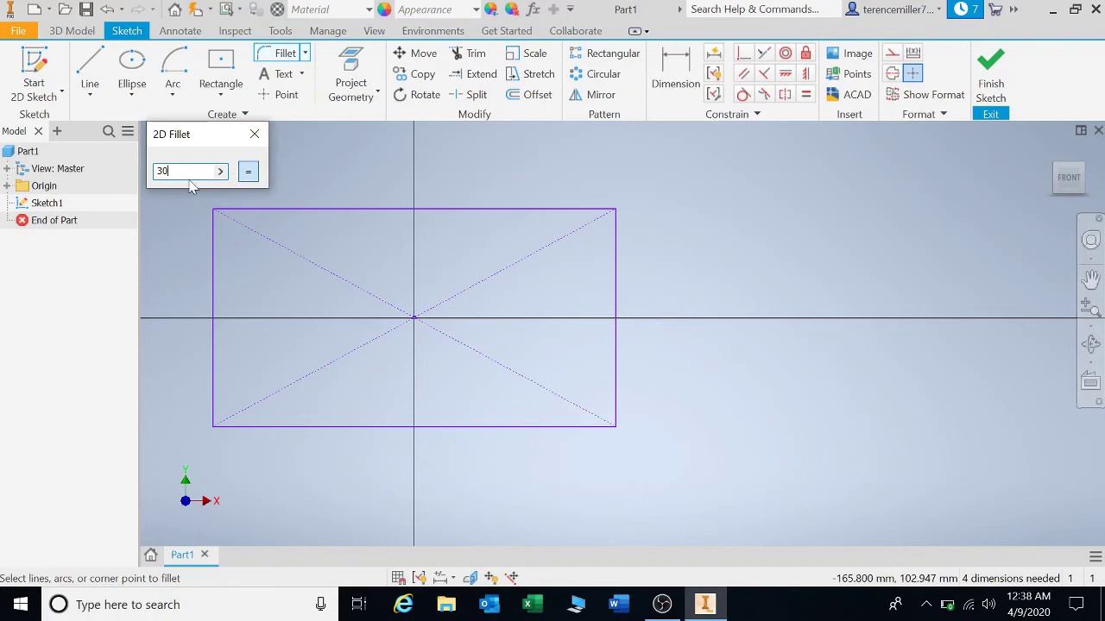
click(617, 229)
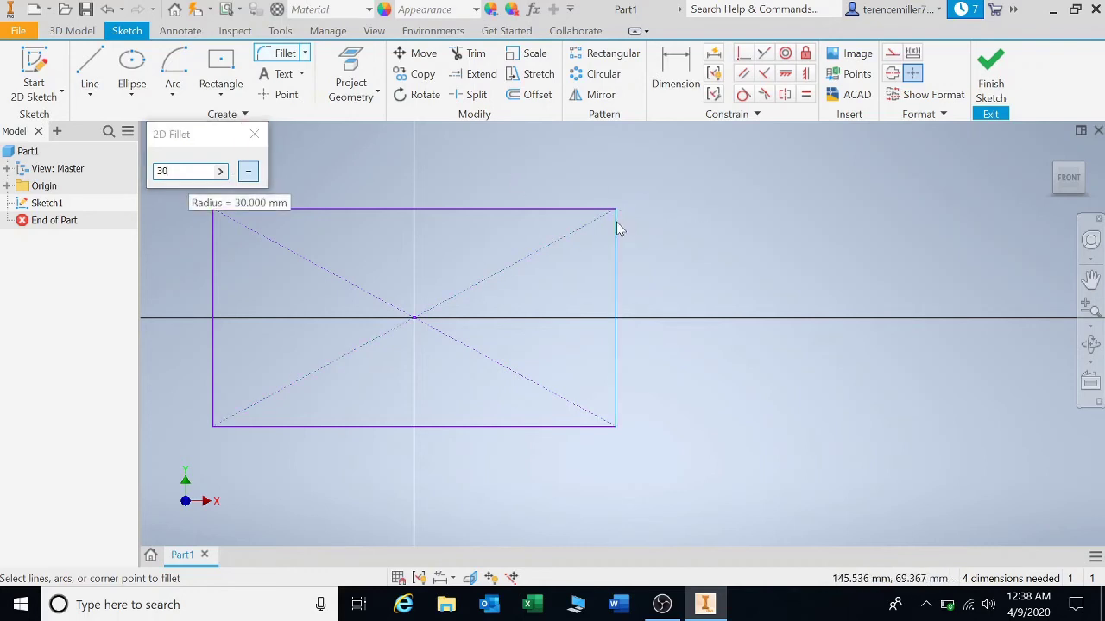
click(553, 217)
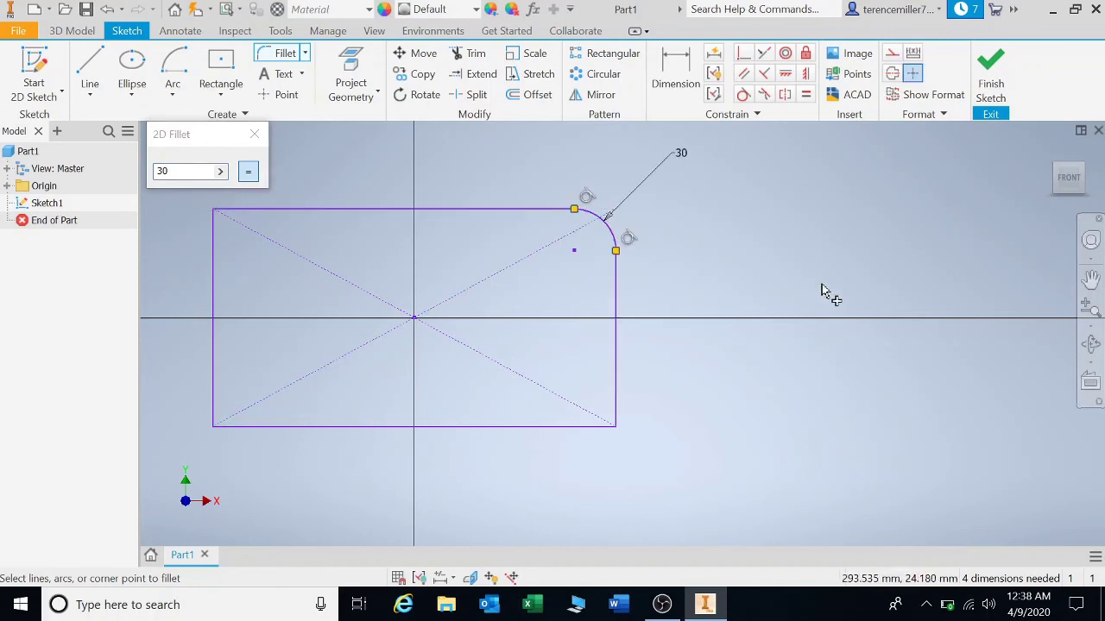
click(615, 390)
click(574, 425)
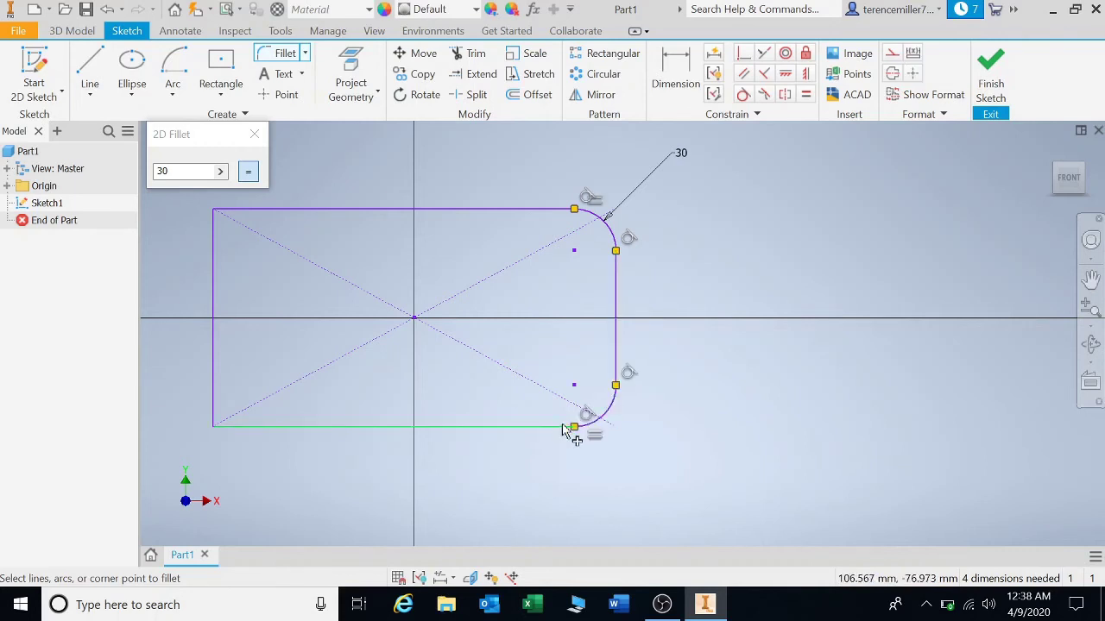
click(282, 211)
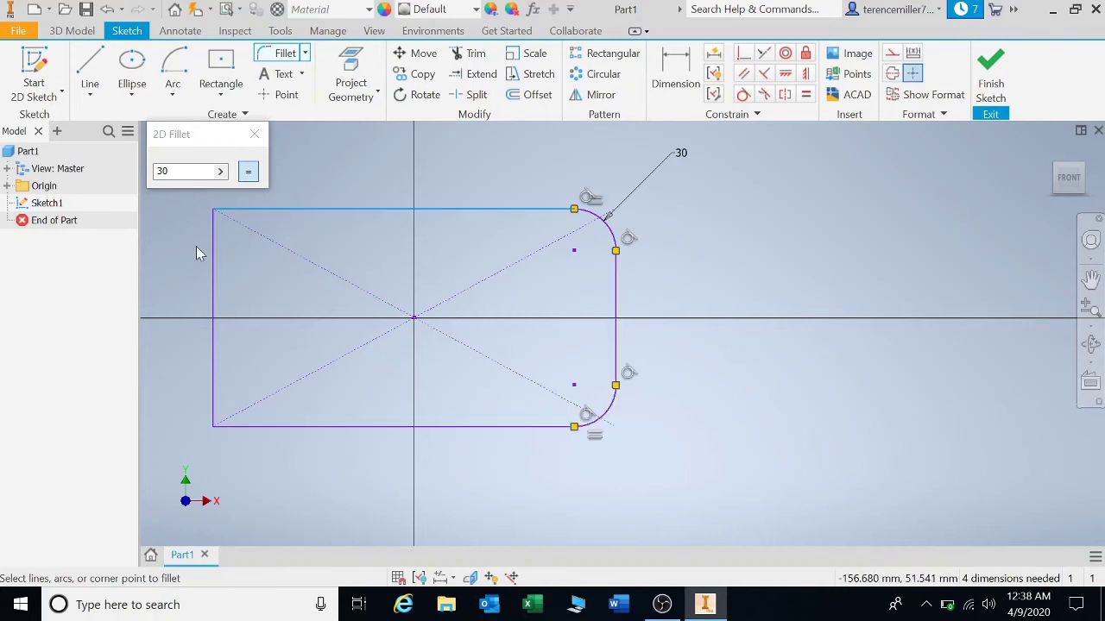
click(214, 259)
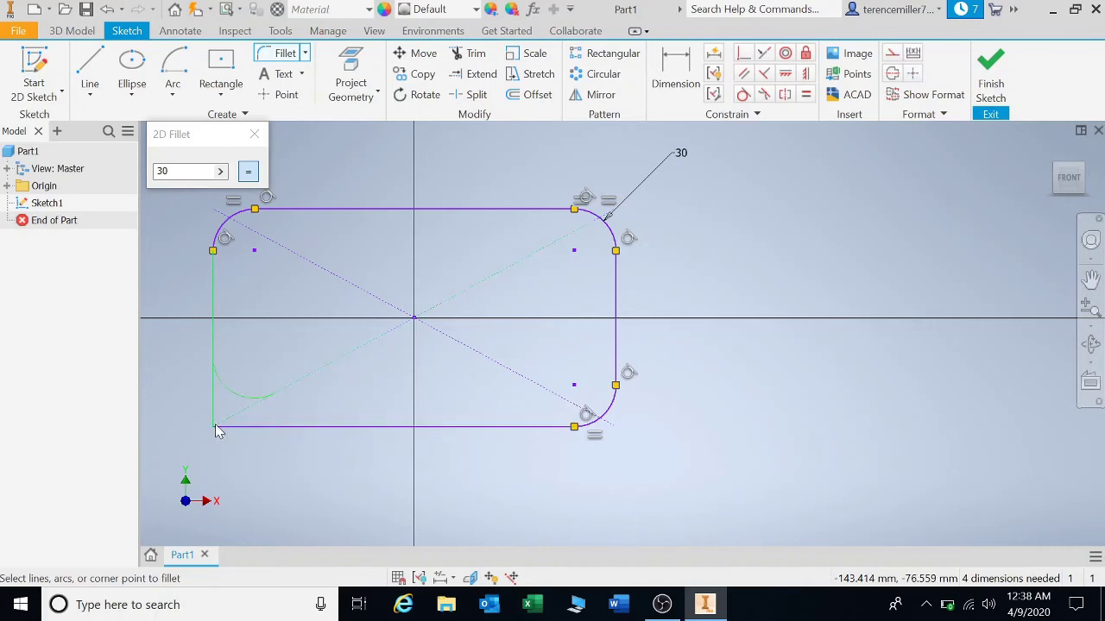
Try to fillet the rectangle's lower-left corner with a 30 mm radius, and undo it.
click(215, 424)
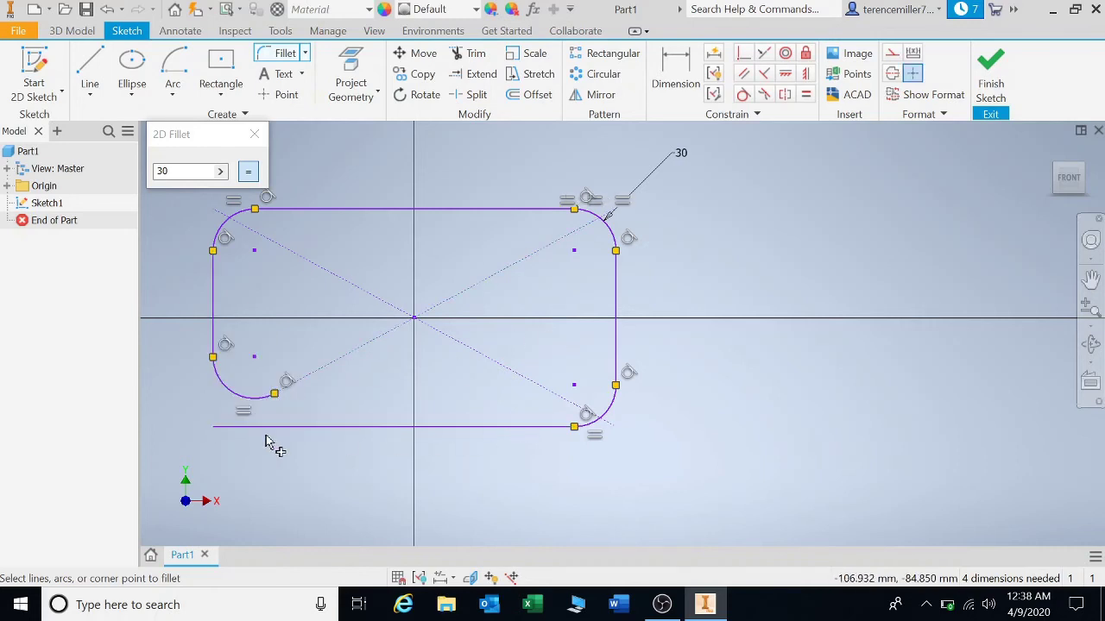
click(107, 10)
click(107, 11)
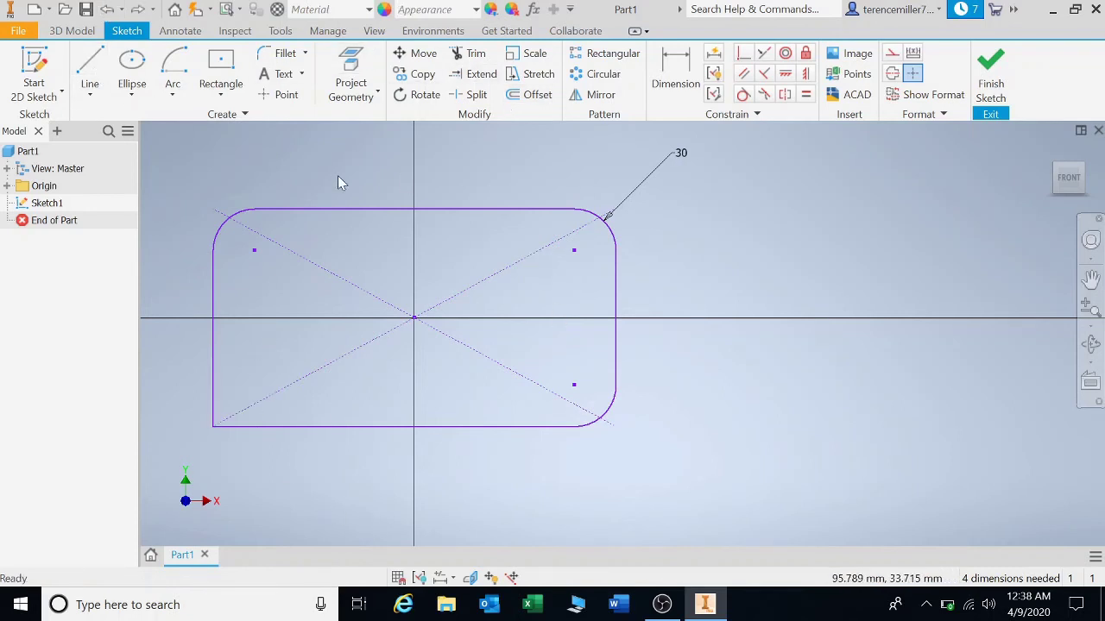
Try a 45 mm equal-distance chamfer on the rectangle's lower-left corner, and undo it.
click(305, 54)
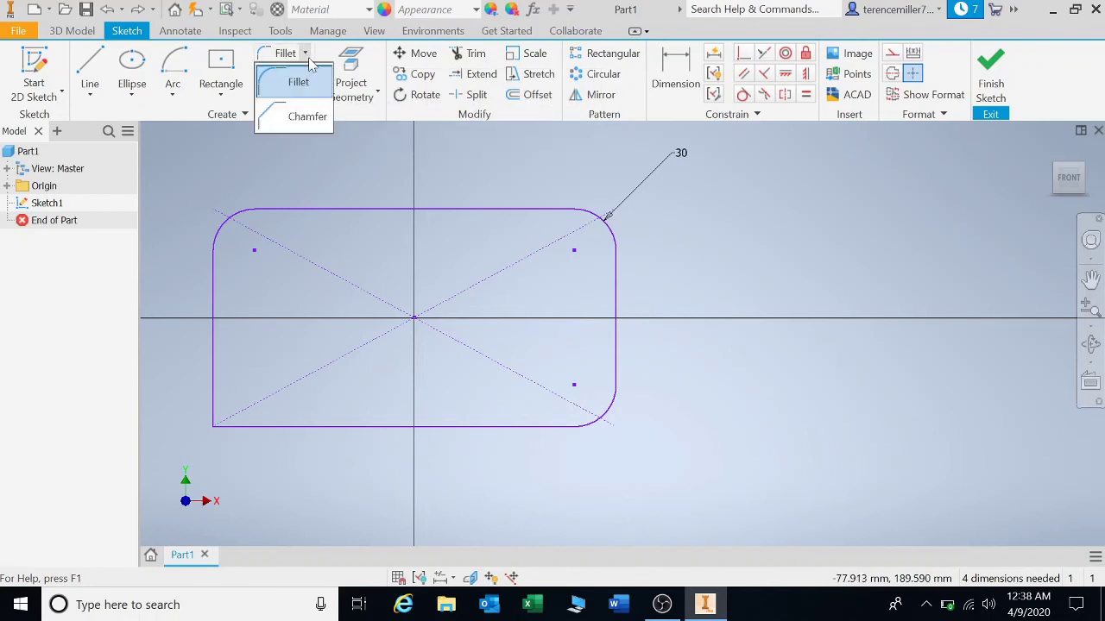
click(306, 116)
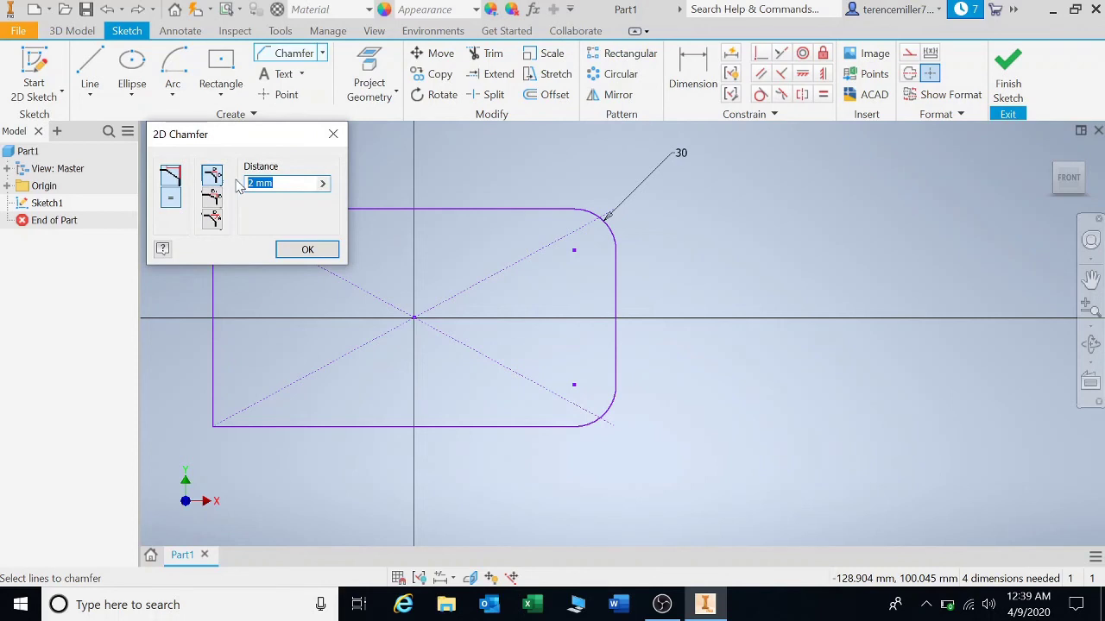
text(45)
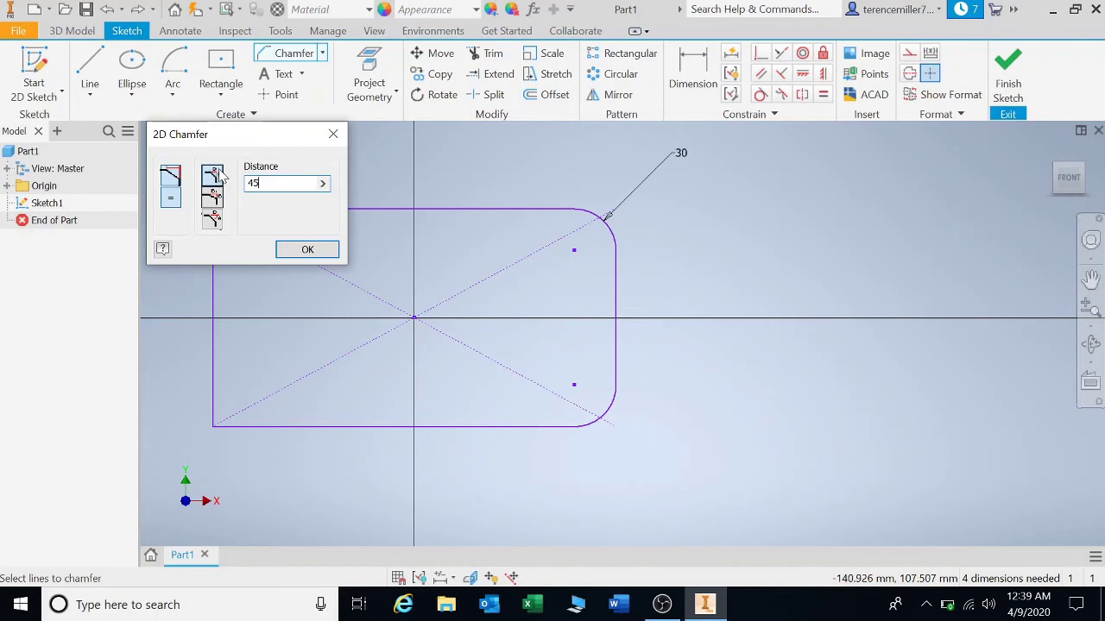
click(217, 409)
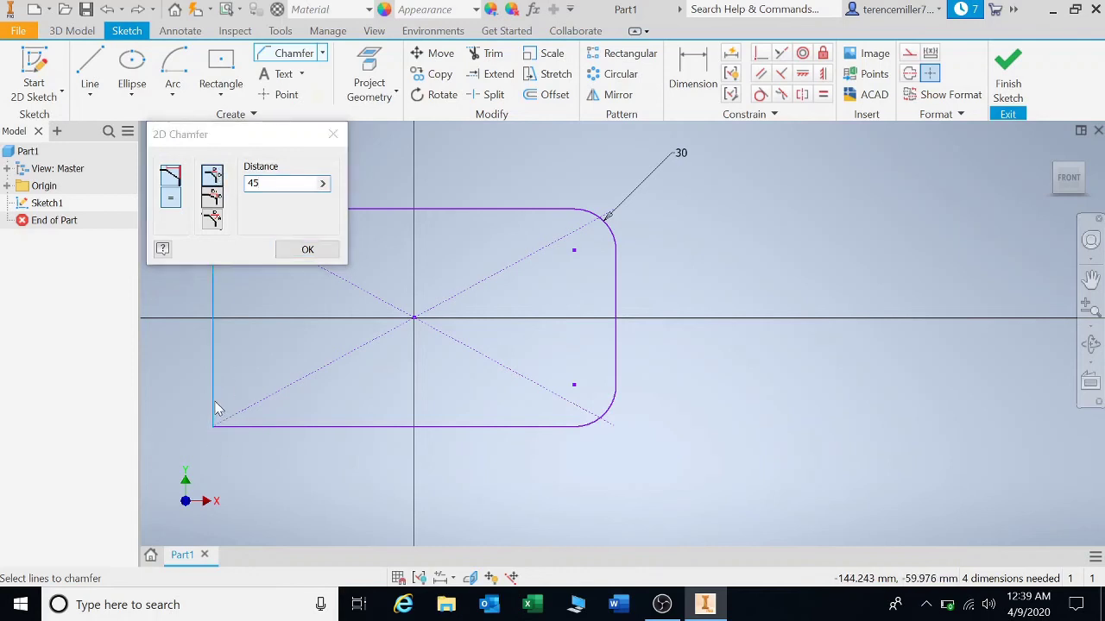
click(250, 427)
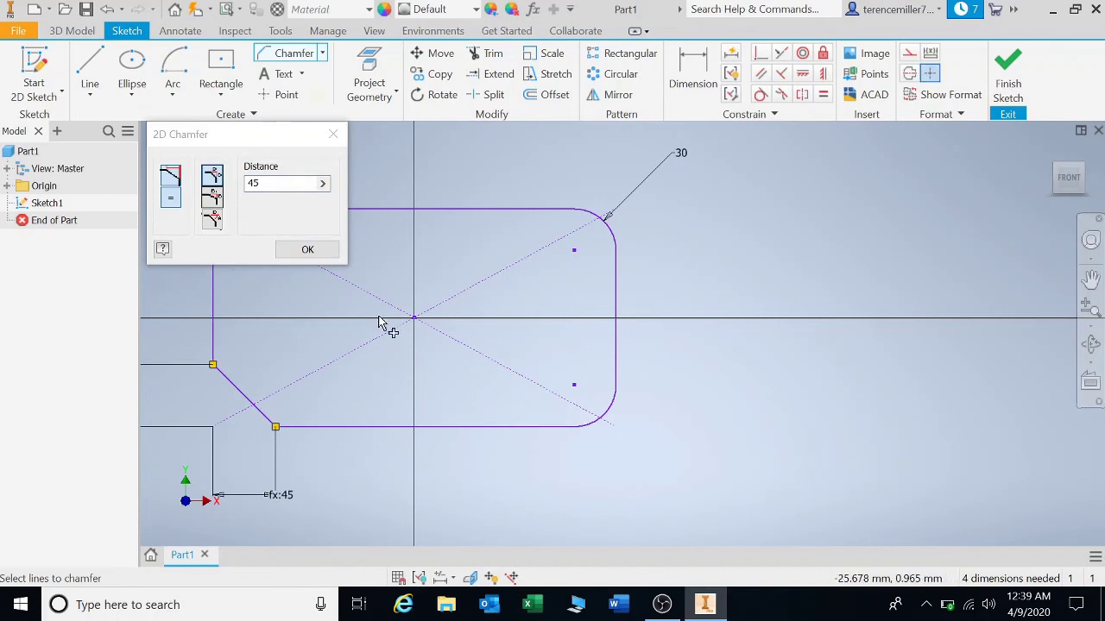
click(105, 10)
click(107, 9)
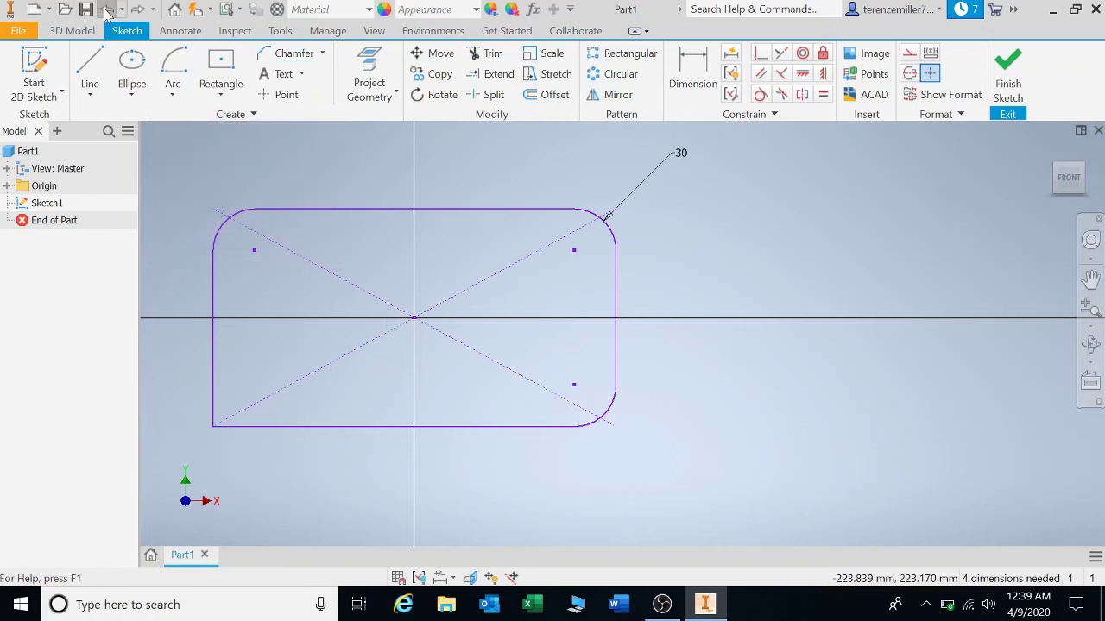
Repeat the 45 mm equal-distance chamfer between the rectangle's left and lower edges, and undo it.
click(303, 63)
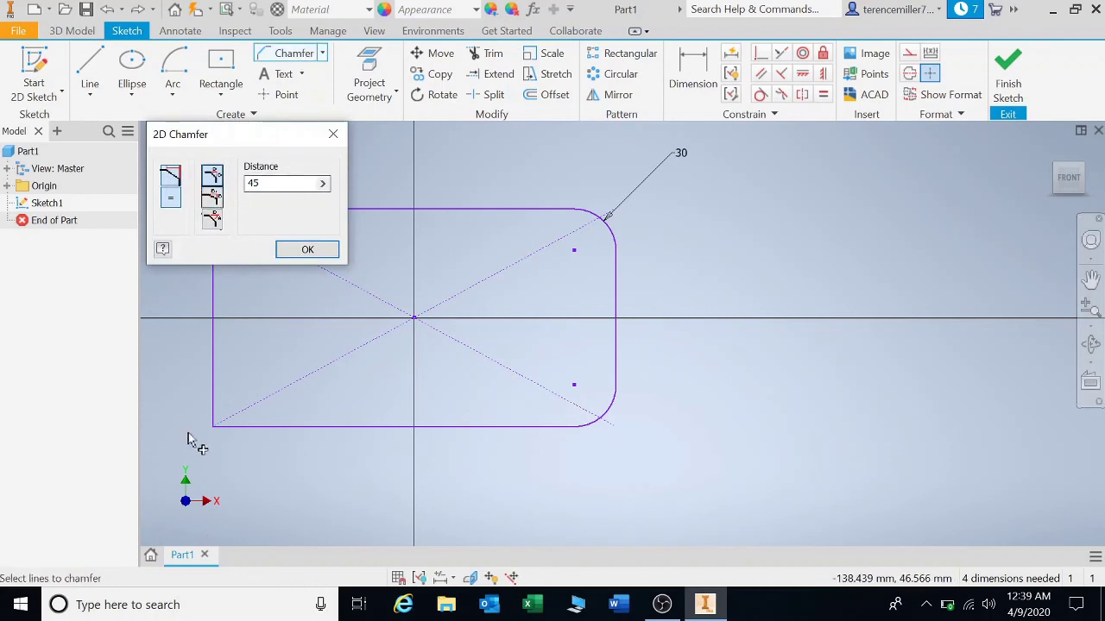
click(212, 345)
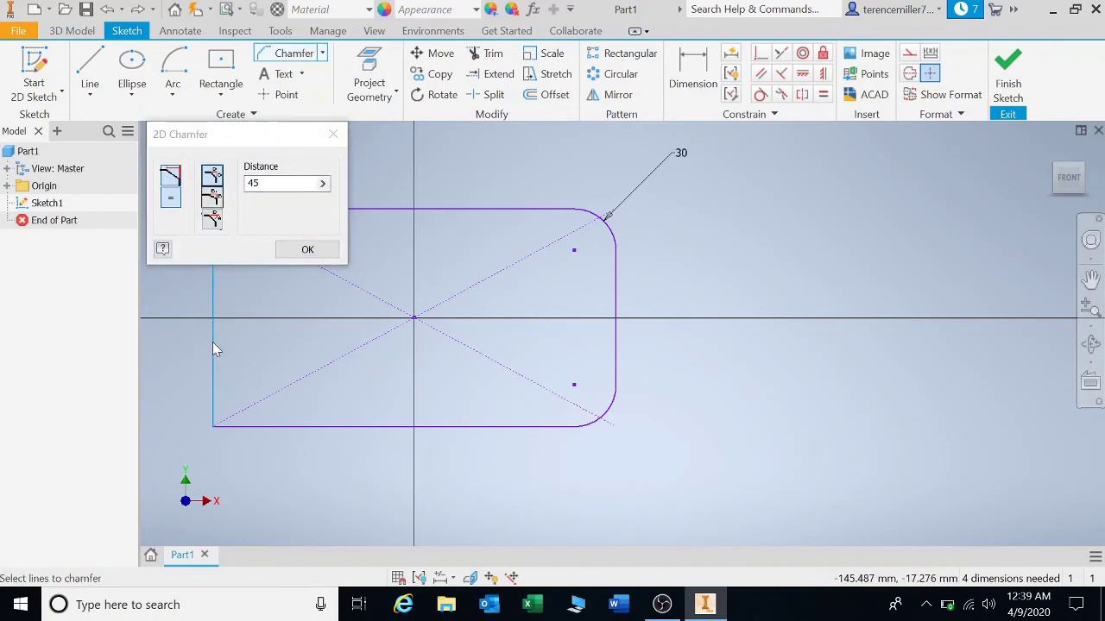
click(319, 427)
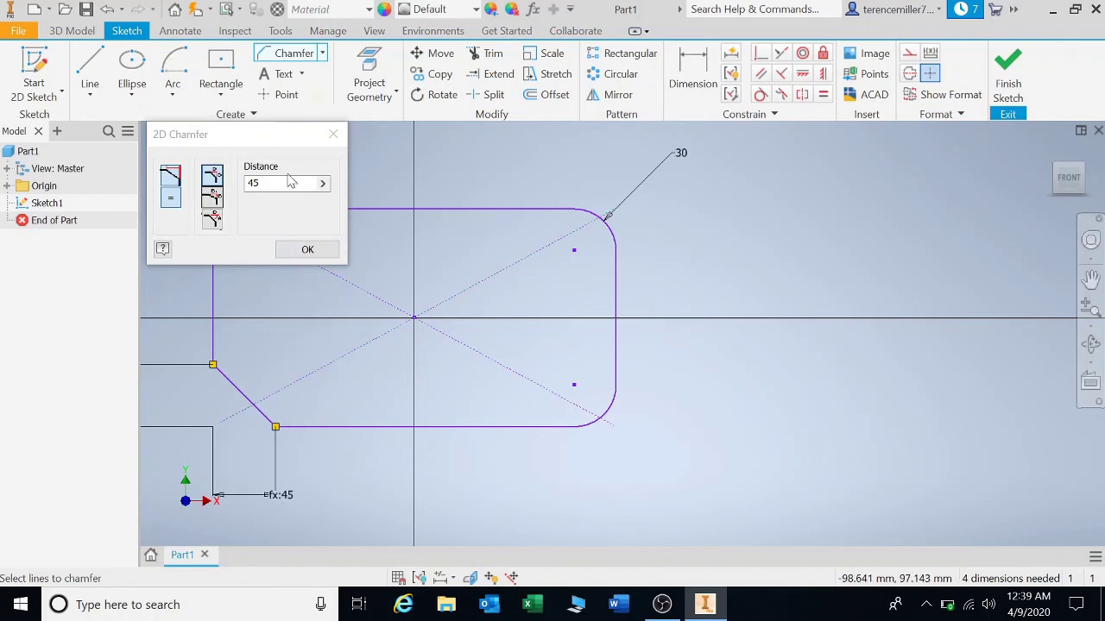
click(107, 9)
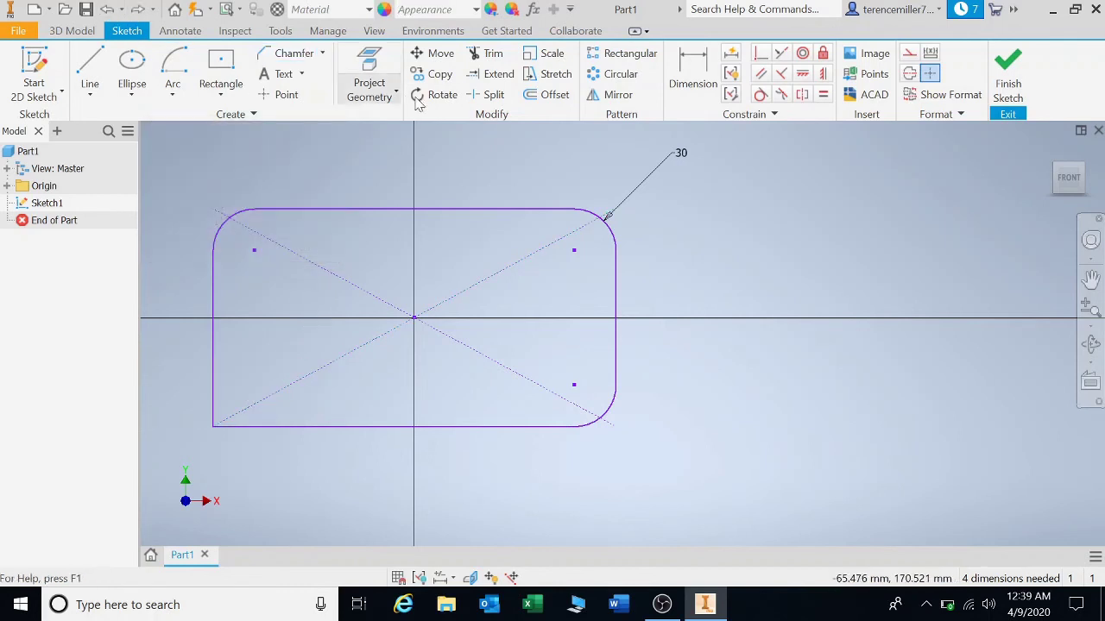
Try a two-distance chamfer on the rectangle's lower-left corner, 50 mm along the lower edge and 25 mm along the left edge, and undo it.
click(302, 53)
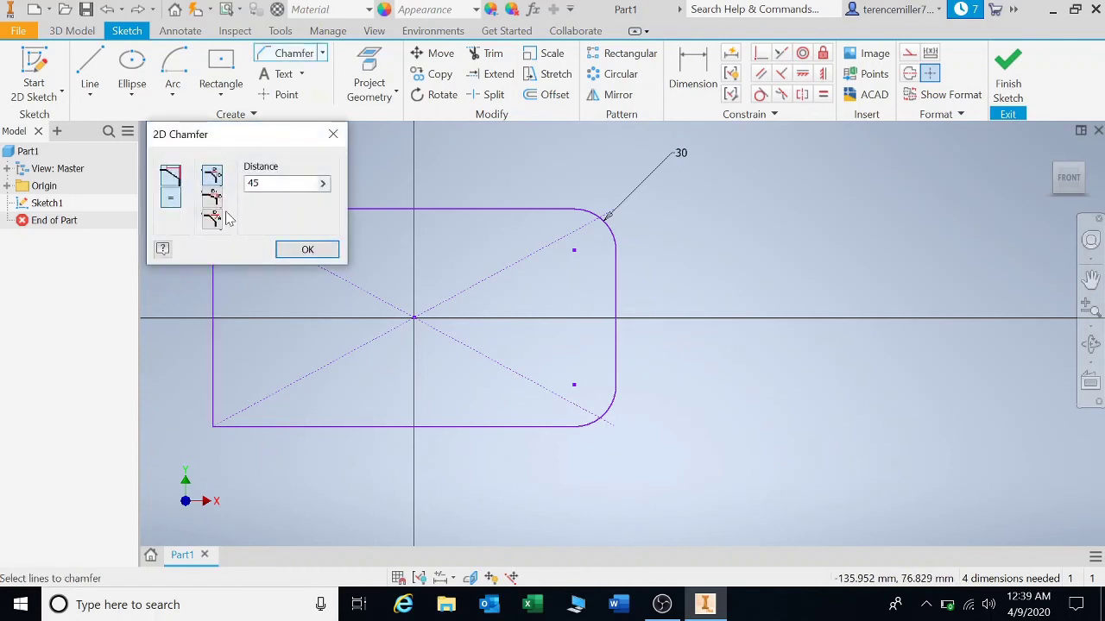
click(213, 203)
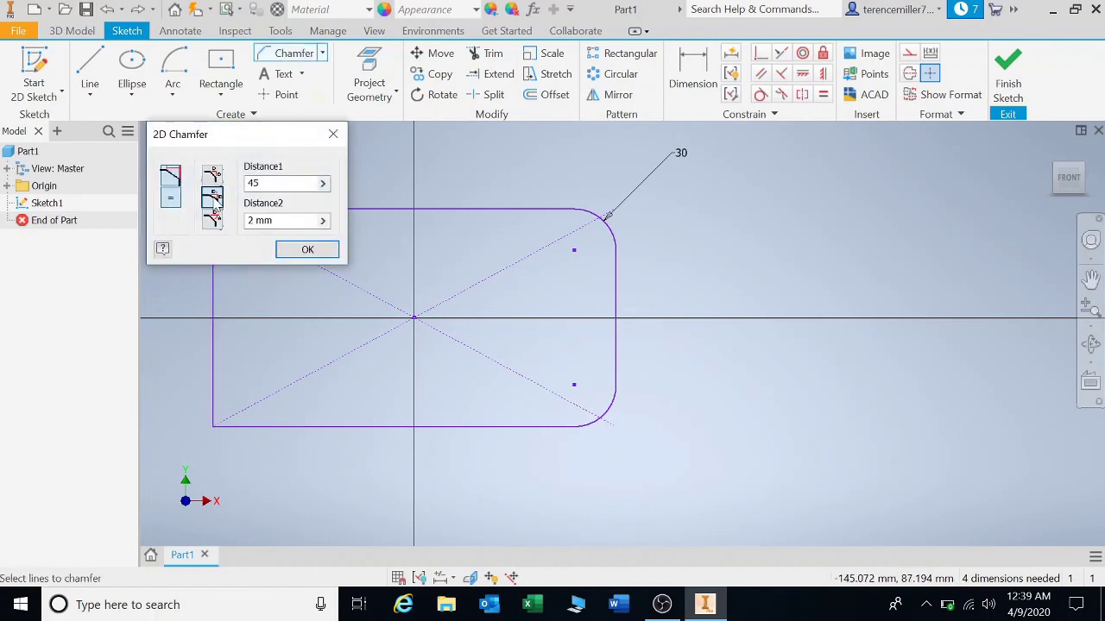
click(214, 198)
double_click(255, 183)
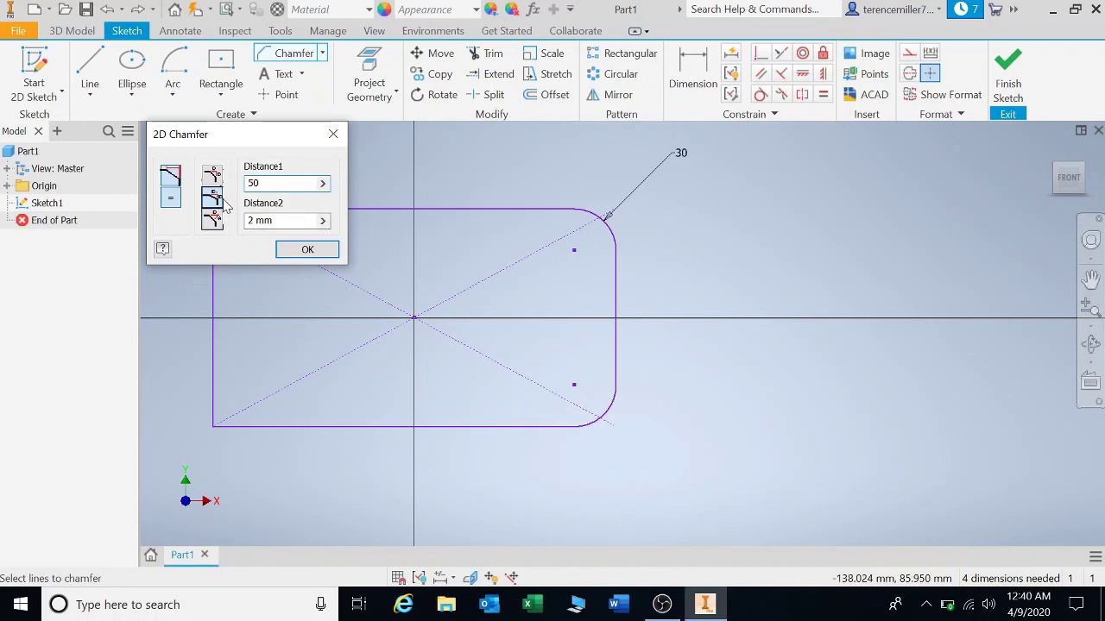
key(Tab)
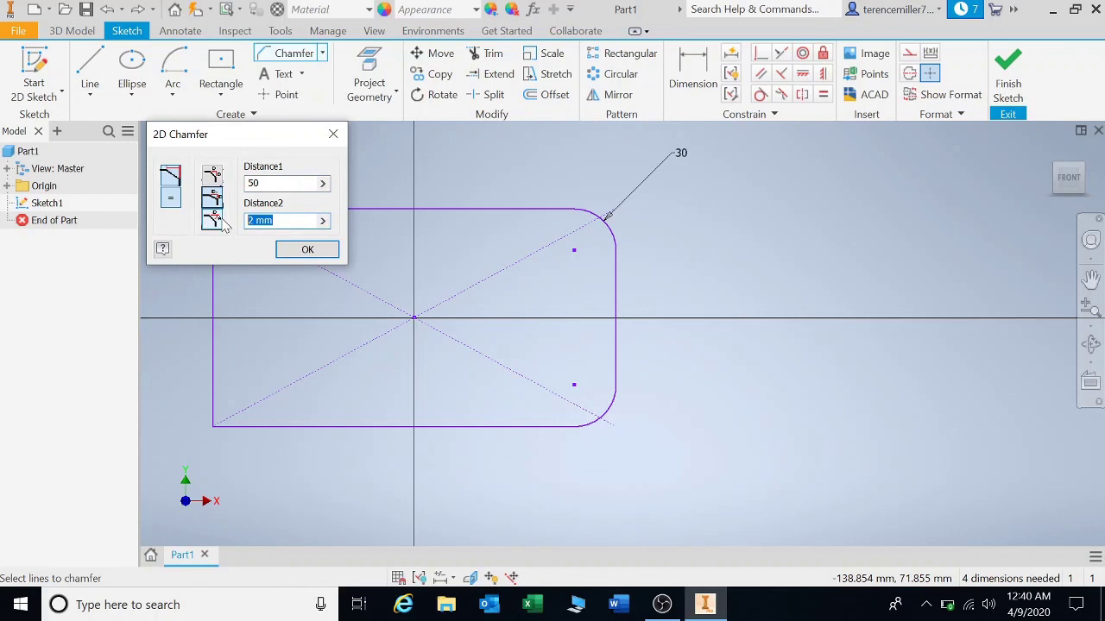
text(25)
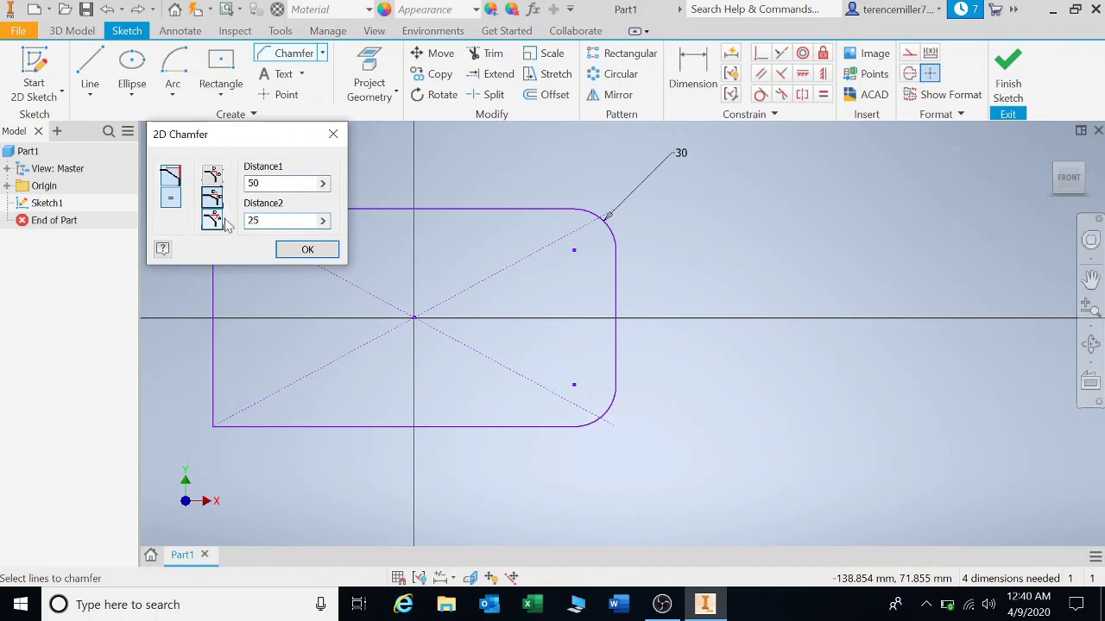
click(253, 430)
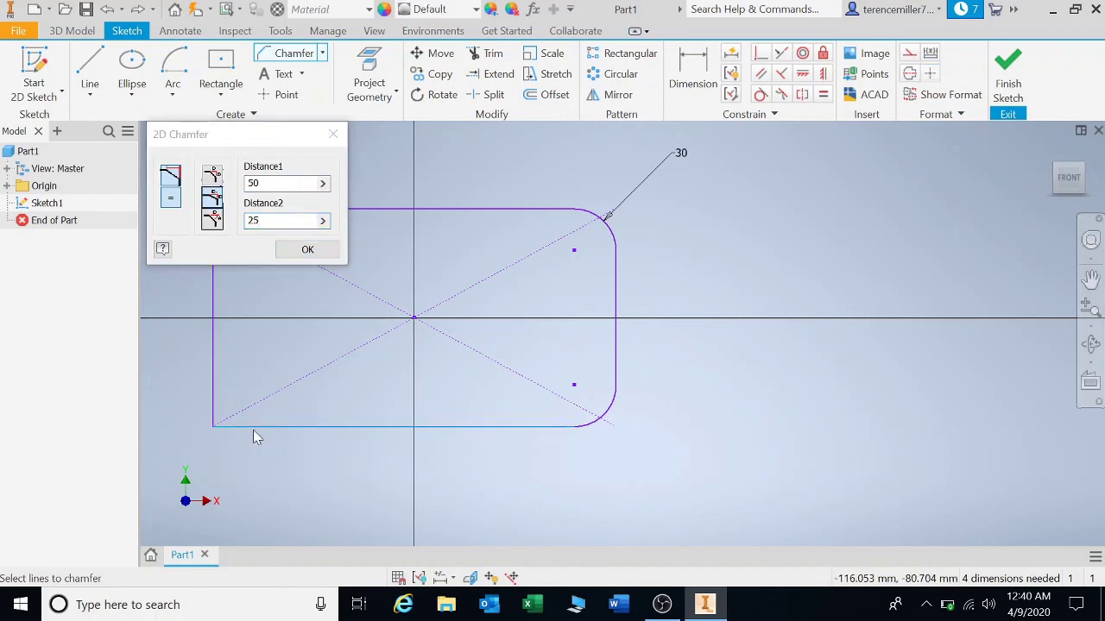
click(216, 387)
scroll(408, 473, up, 3)
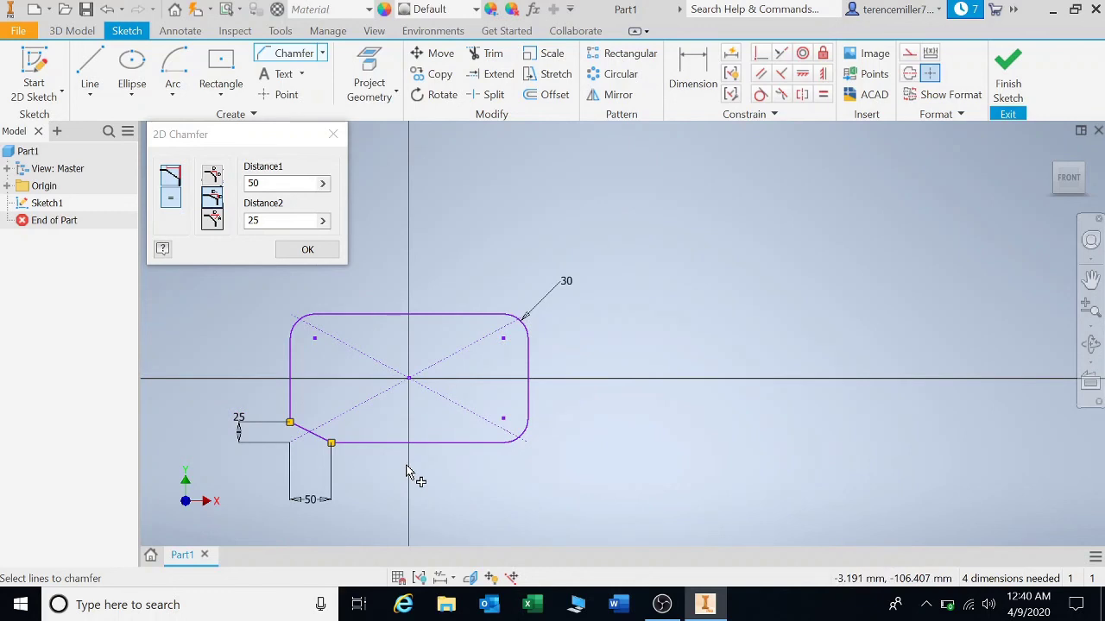
click(214, 222)
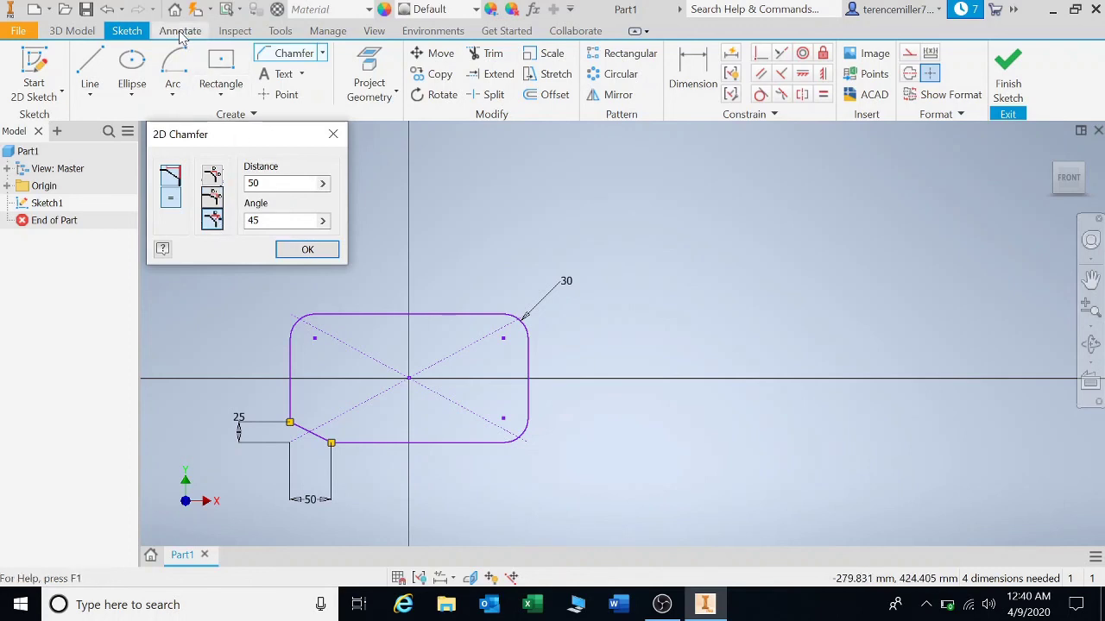
click(106, 11)
click(106, 11)
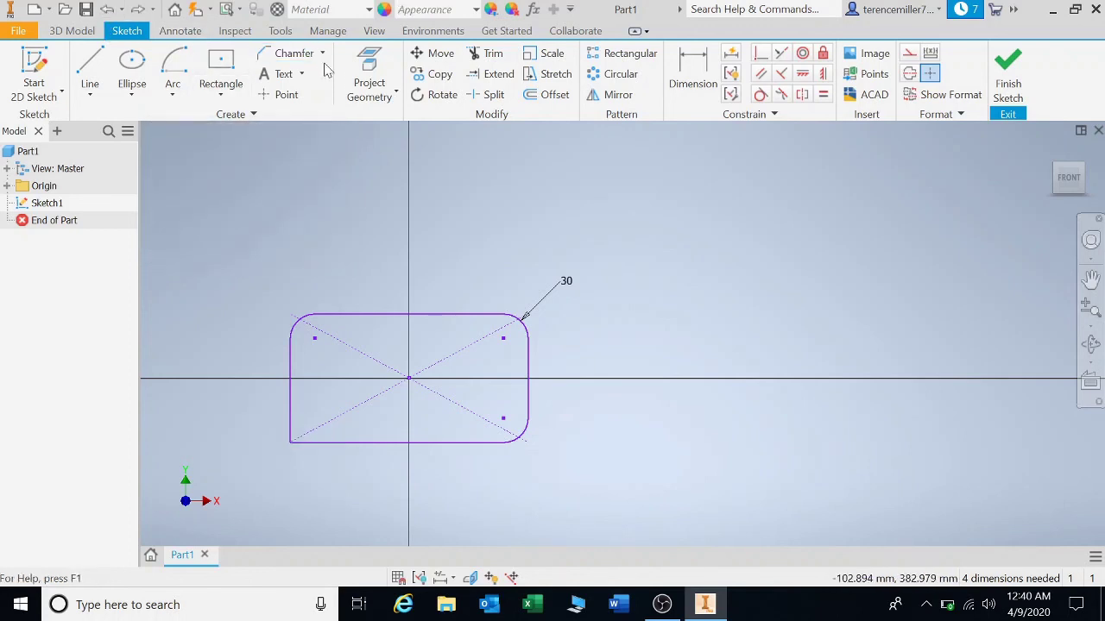
Chamfer the rectangle's lower-left corner by distance and angle, using 50 mm along the lower edge and 55 degrees.
click(322, 53)
click(294, 116)
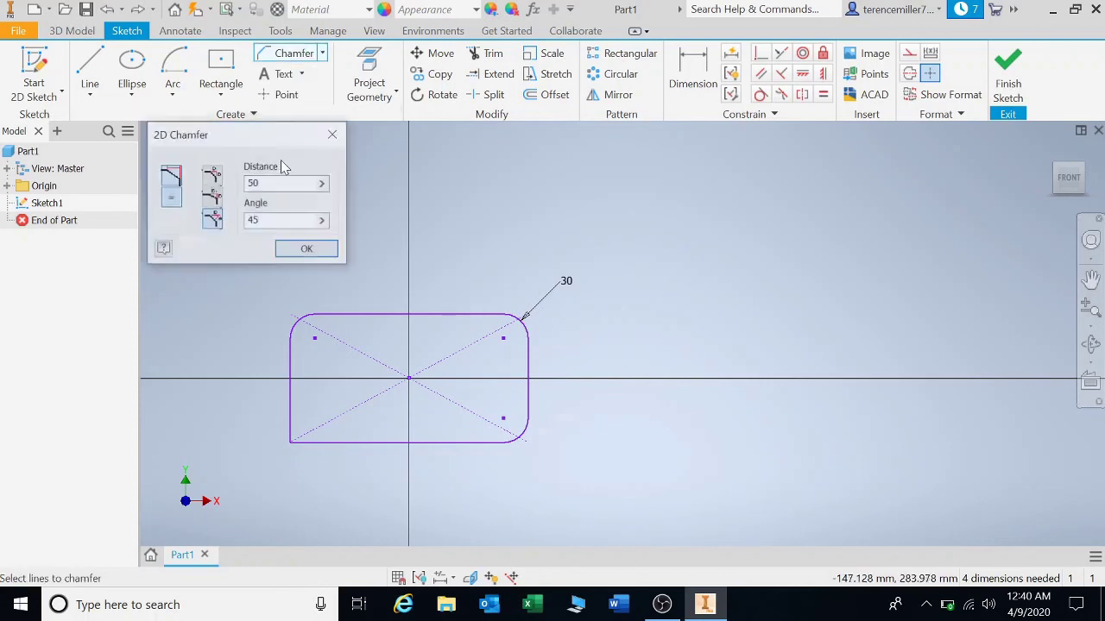
click(213, 222)
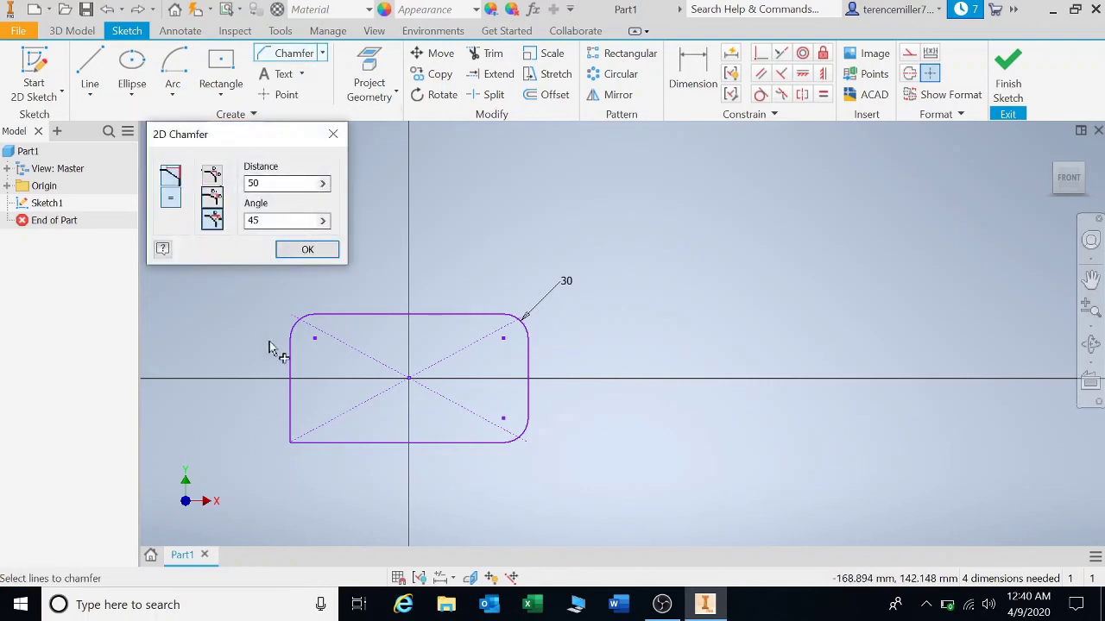
double_click(254, 220)
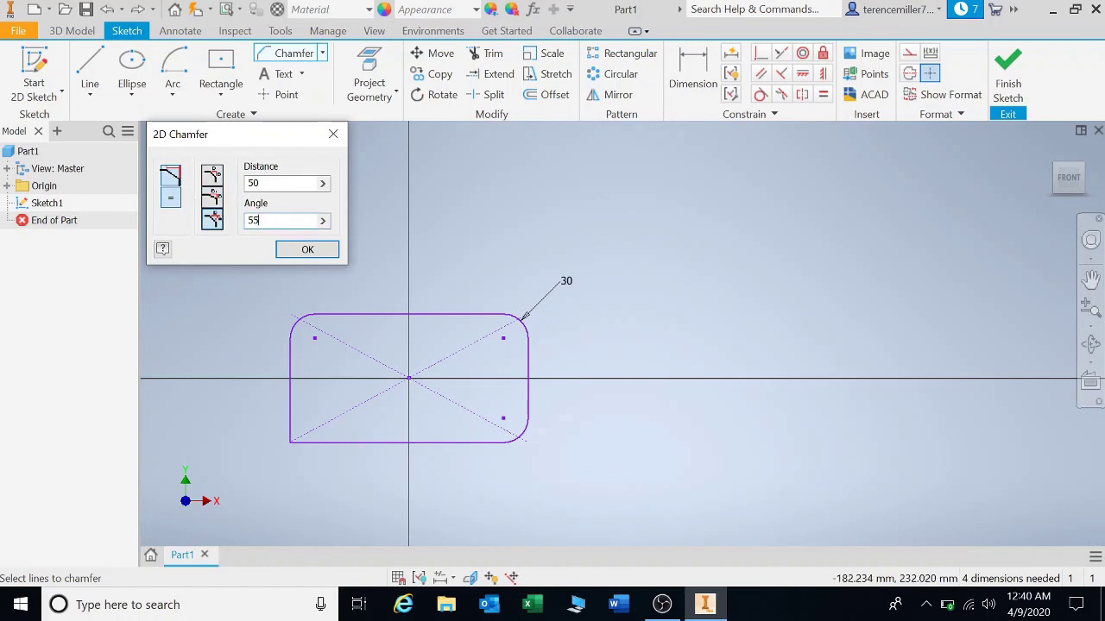
click(315, 444)
click(291, 406)
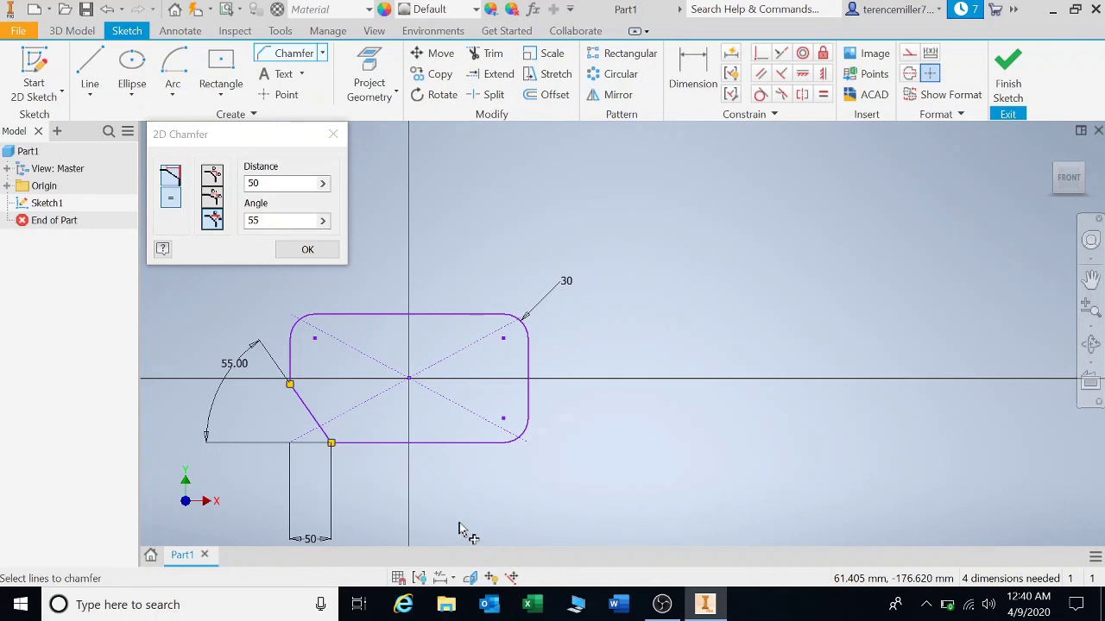
click(332, 136)
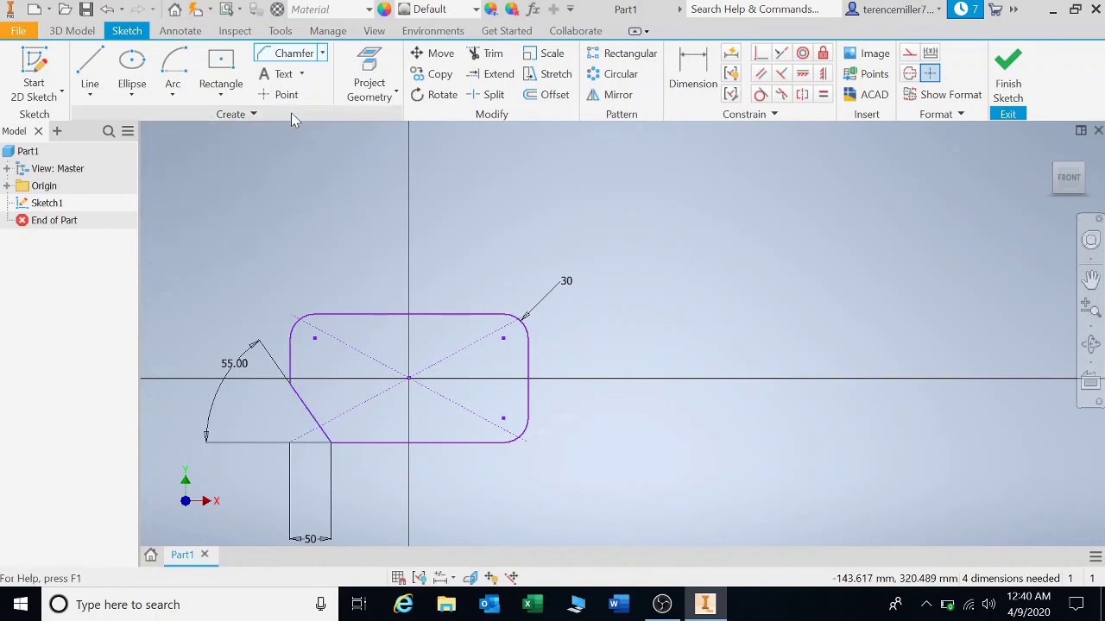
click(301, 73)
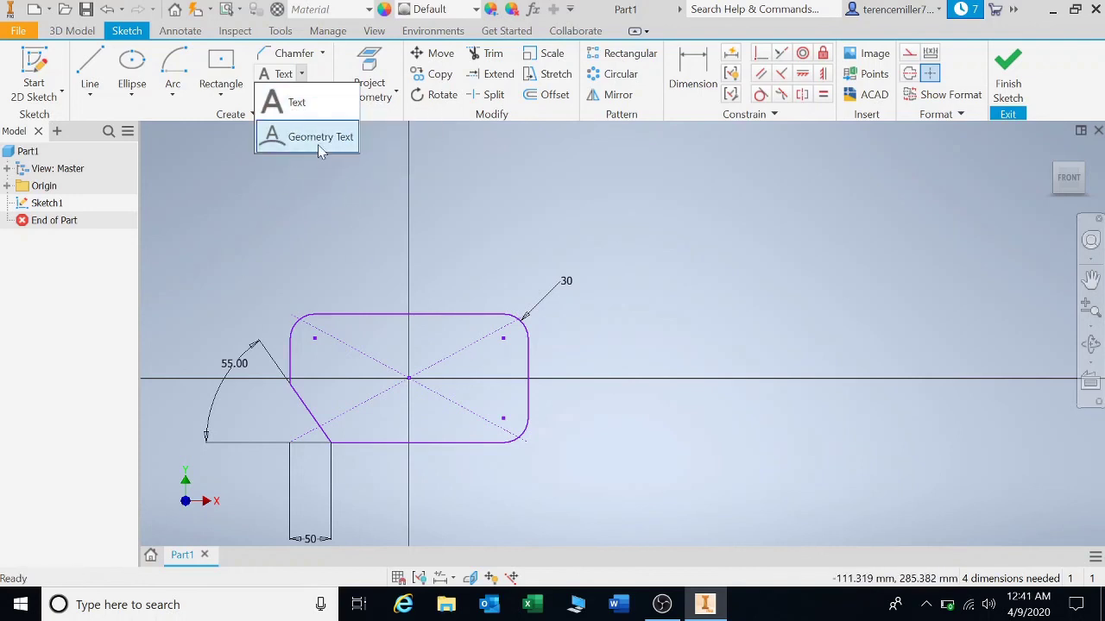
click(390, 202)
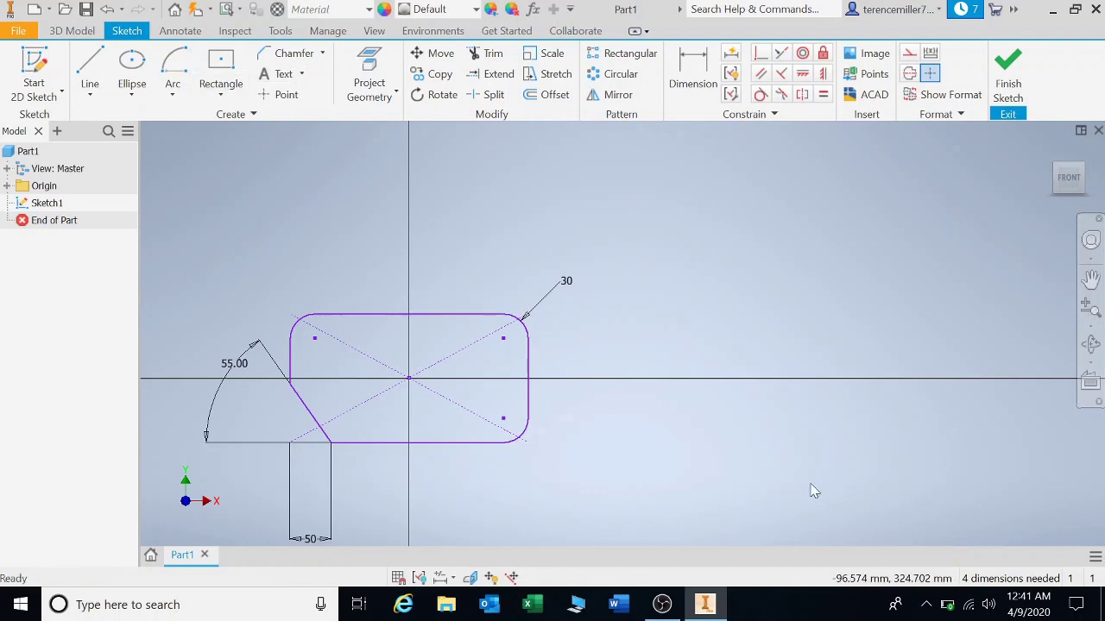
Place a sketch point at the rectangle's centre on the origin.
click(285, 96)
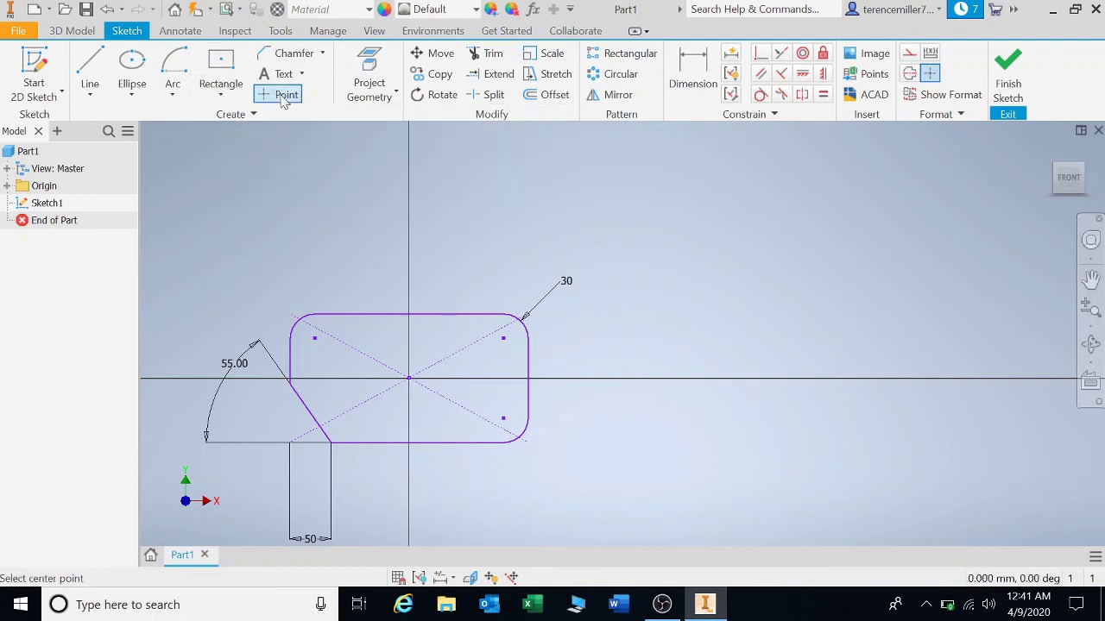
click(409, 378)
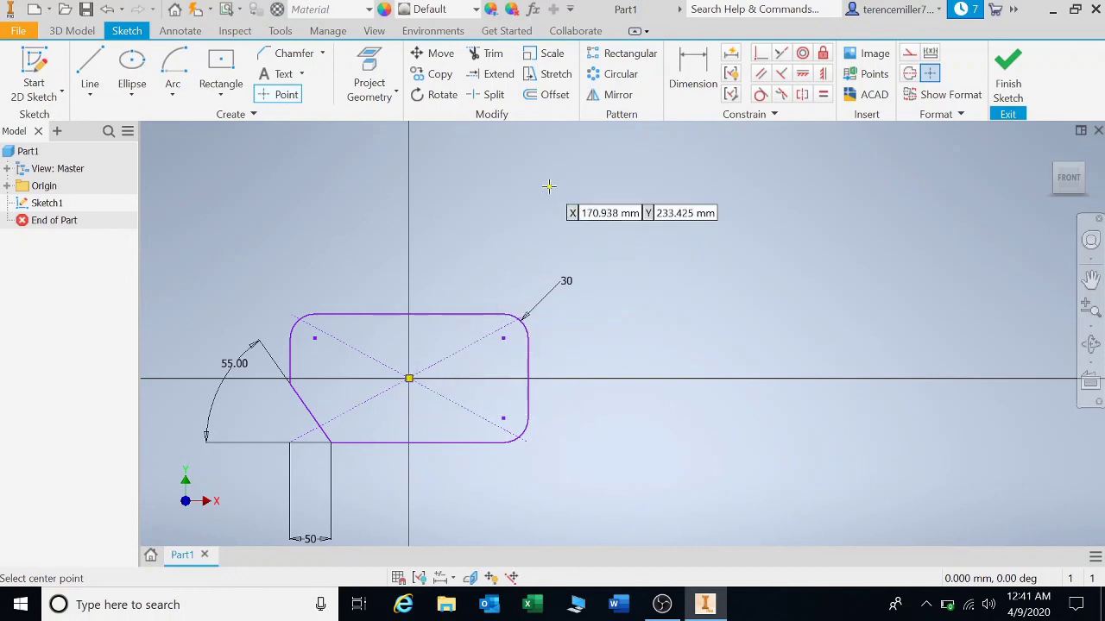